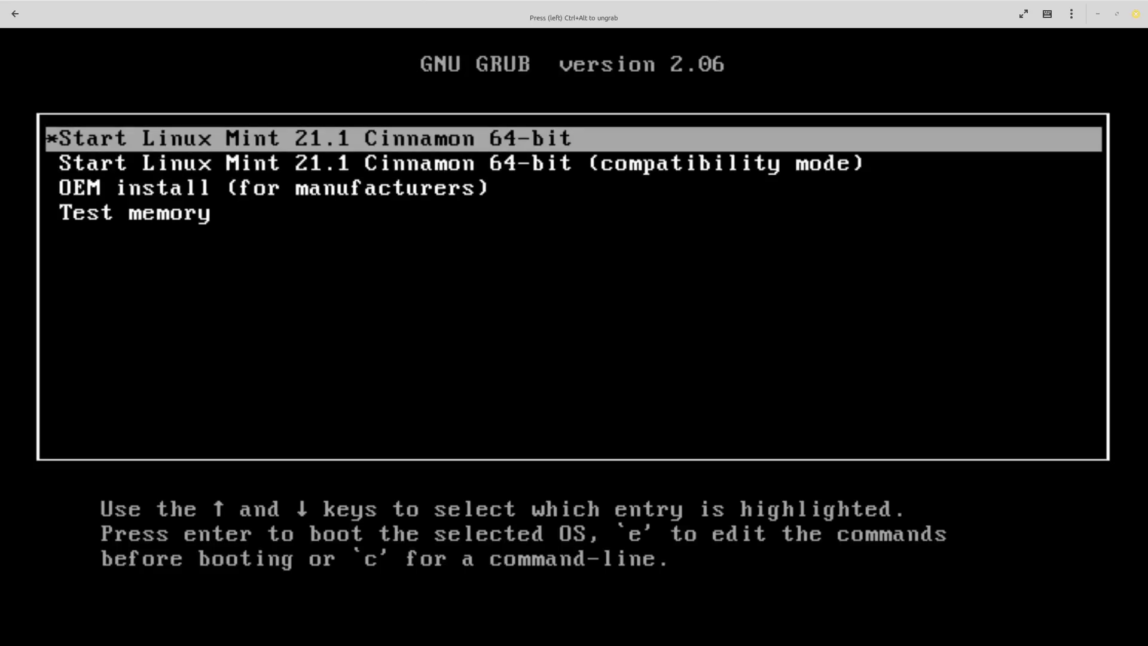
- Boot the Start Linux Mint 21.1 Cinnamon 64-bit entry in normal mode
key(Down)
key(Up)
key(Down)
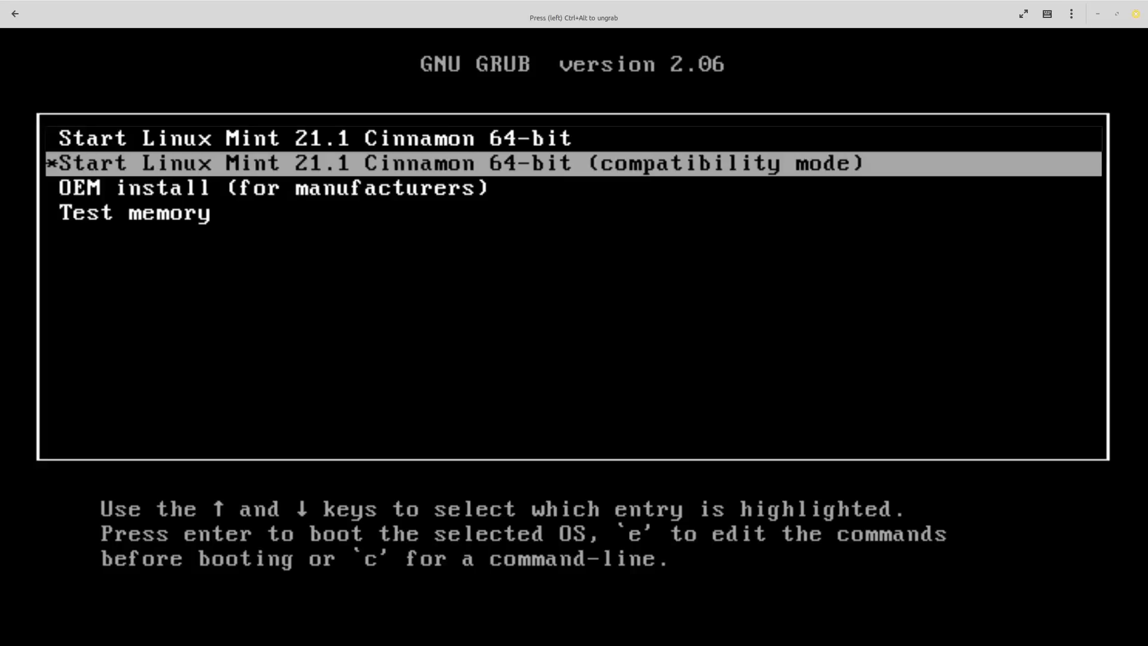
key(Down)
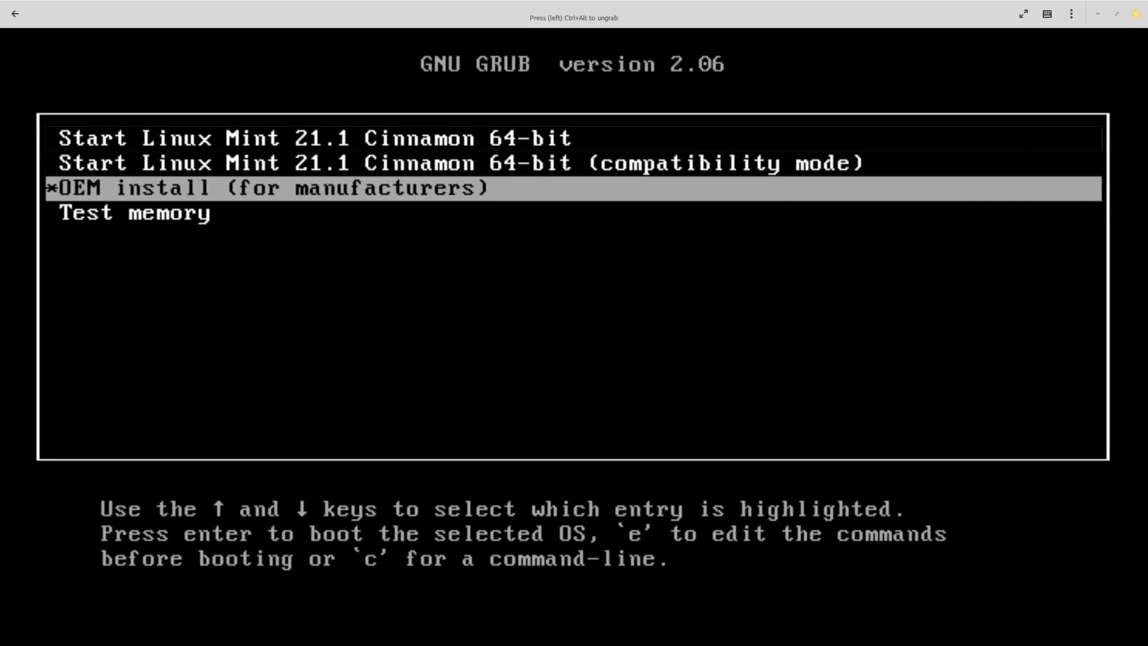
key(Up)
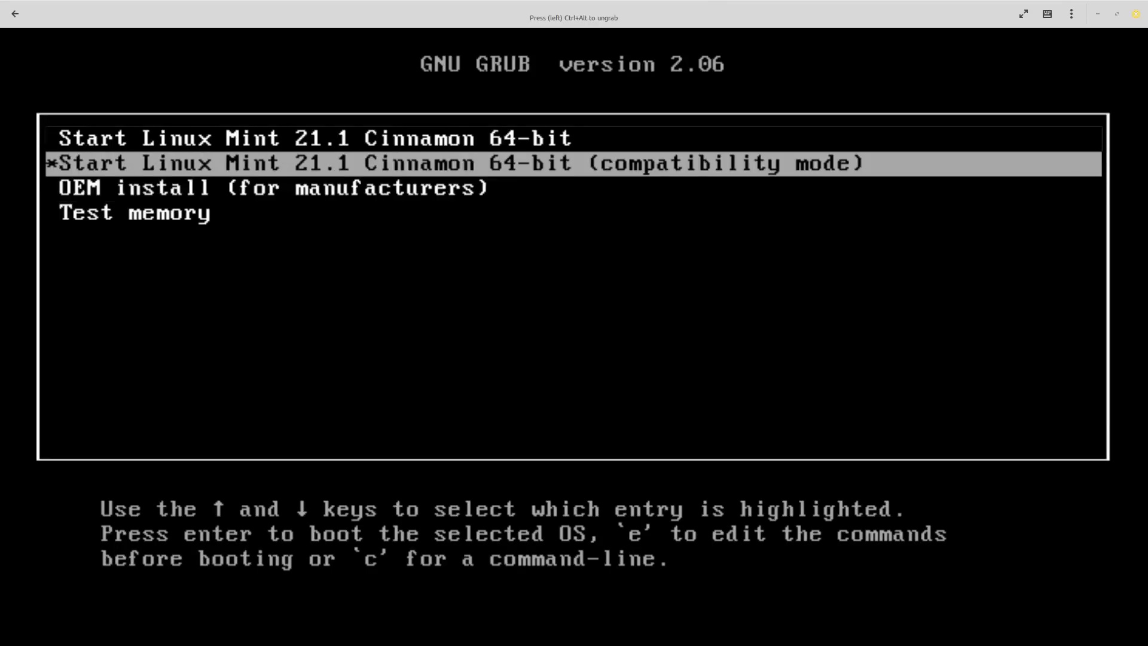
key(Up)
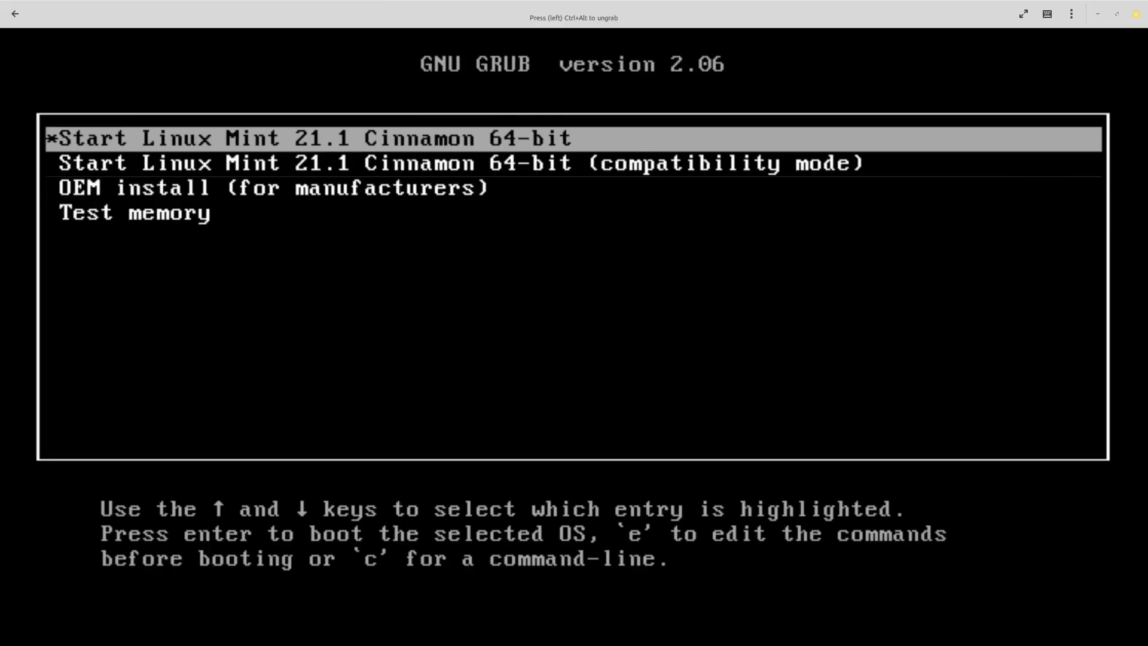
key(Return)
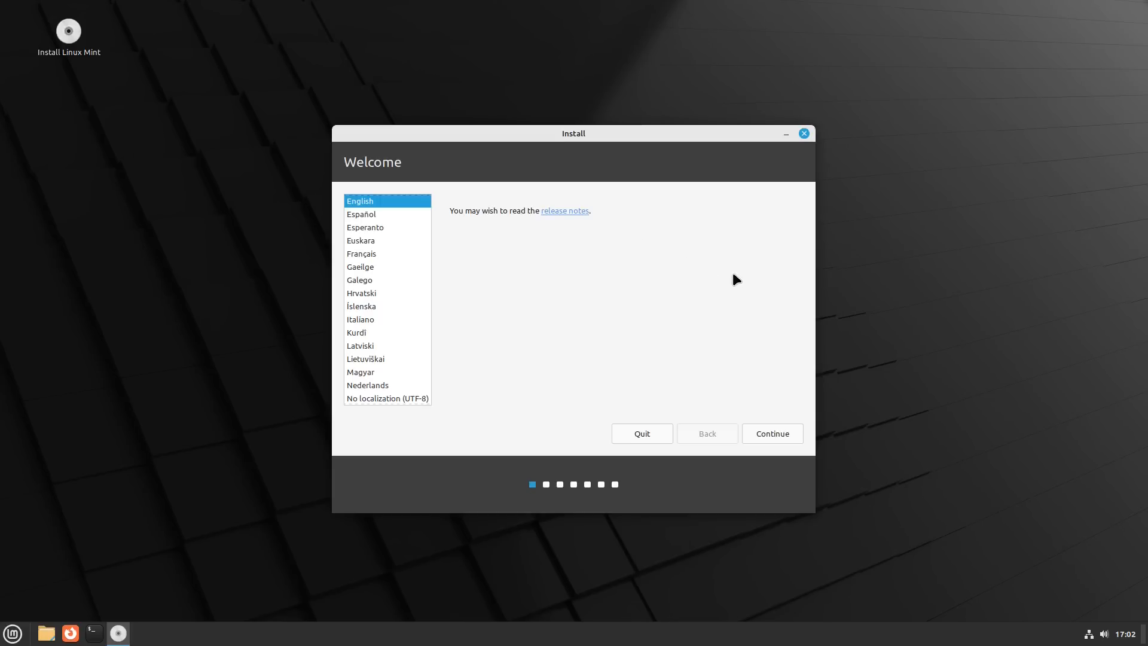
- Accept English as the language and English (US) as the keyboard layout, and continue without installing multimedia codecs
click(790, 432)
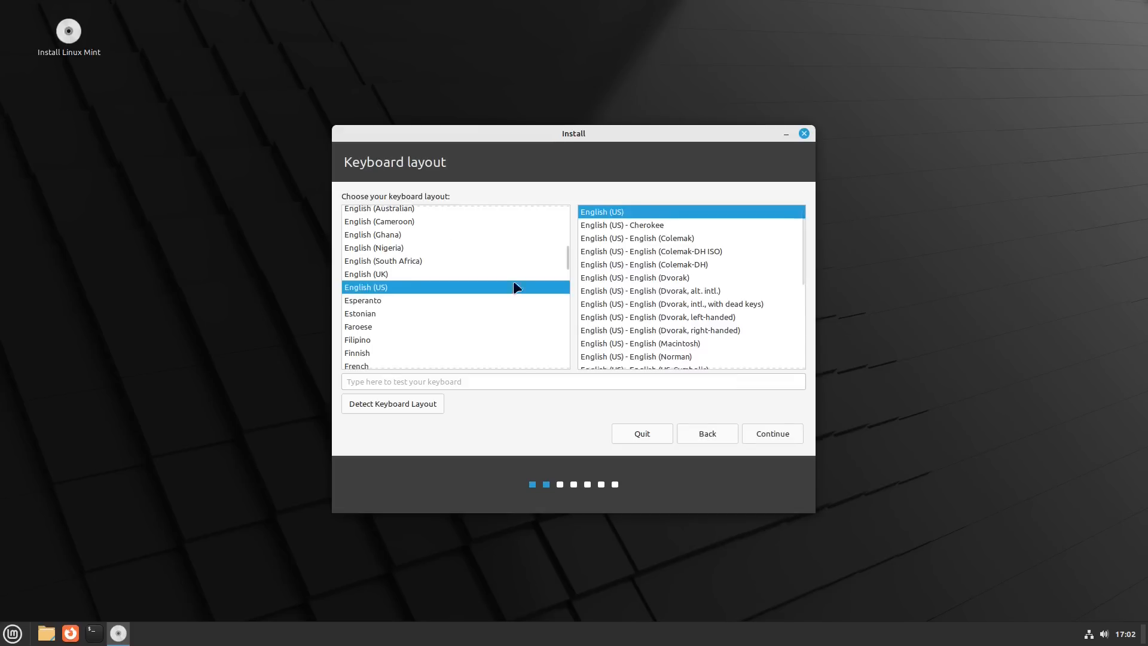
click(785, 432)
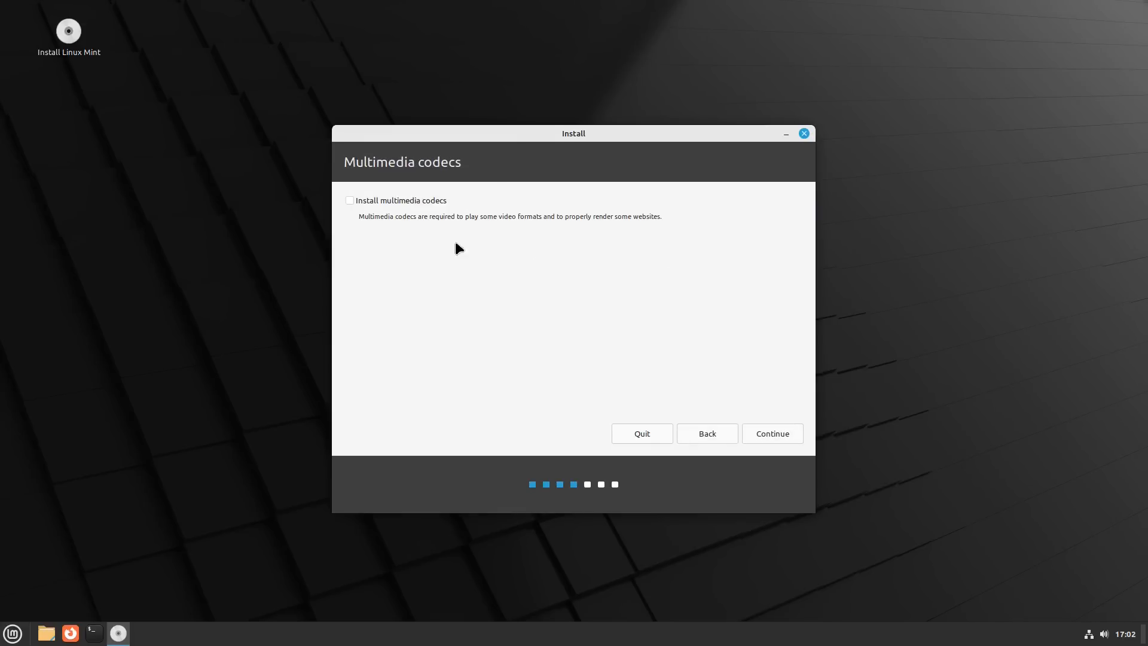
click(787, 435)
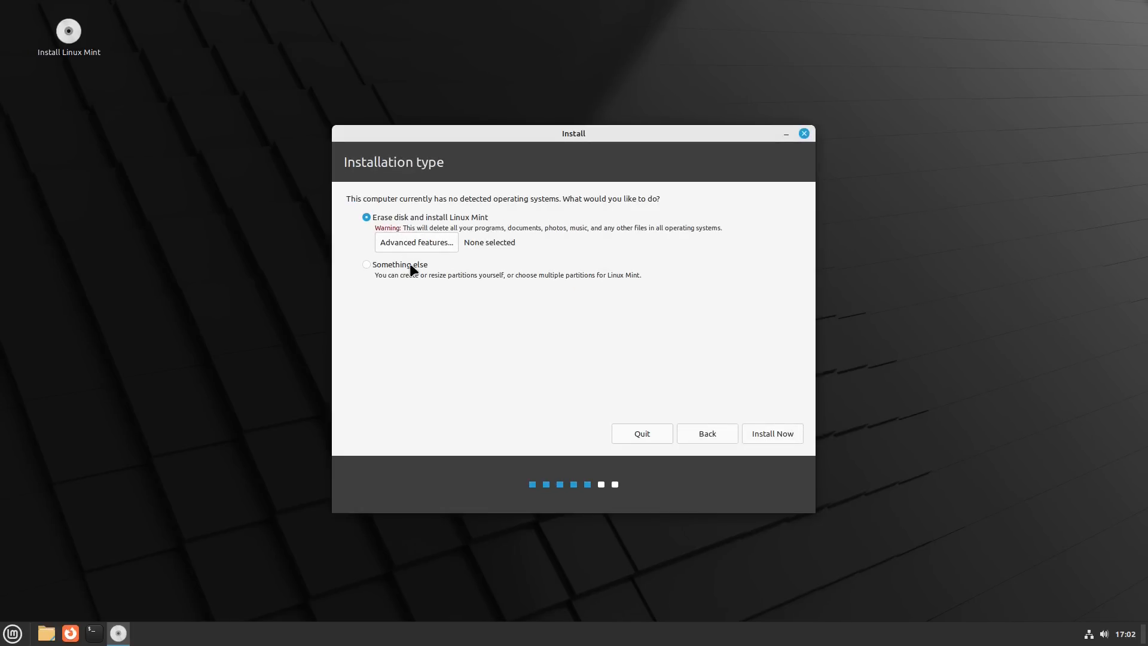
click(431, 243)
click(545, 301)
click(522, 320)
click(535, 336)
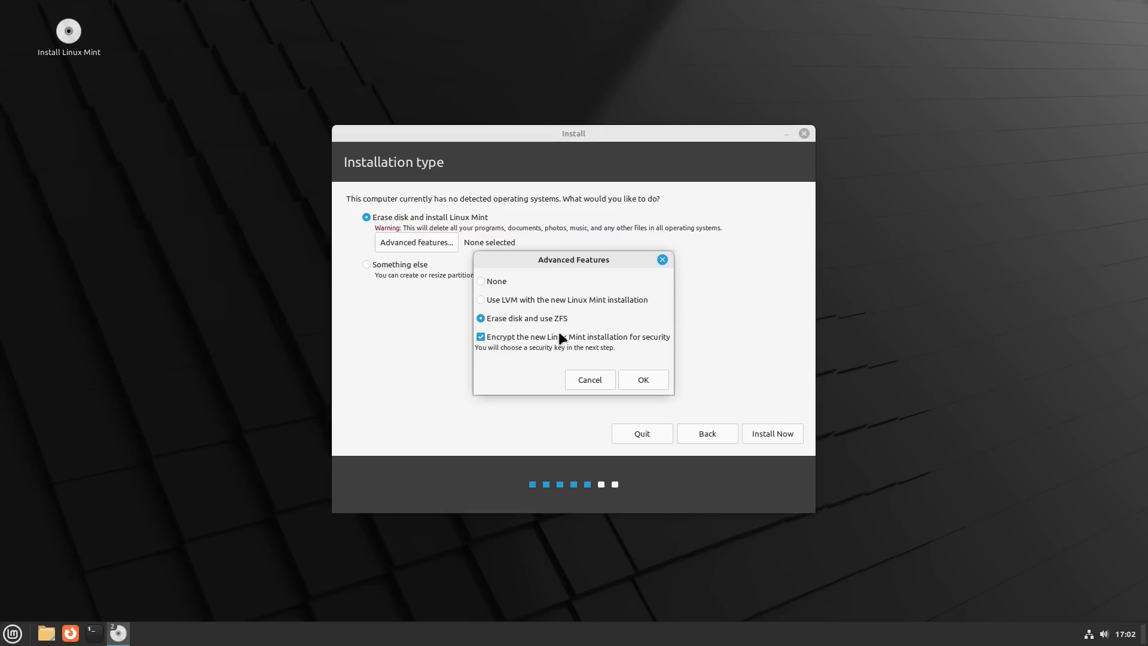
click(481, 336)
click(483, 282)
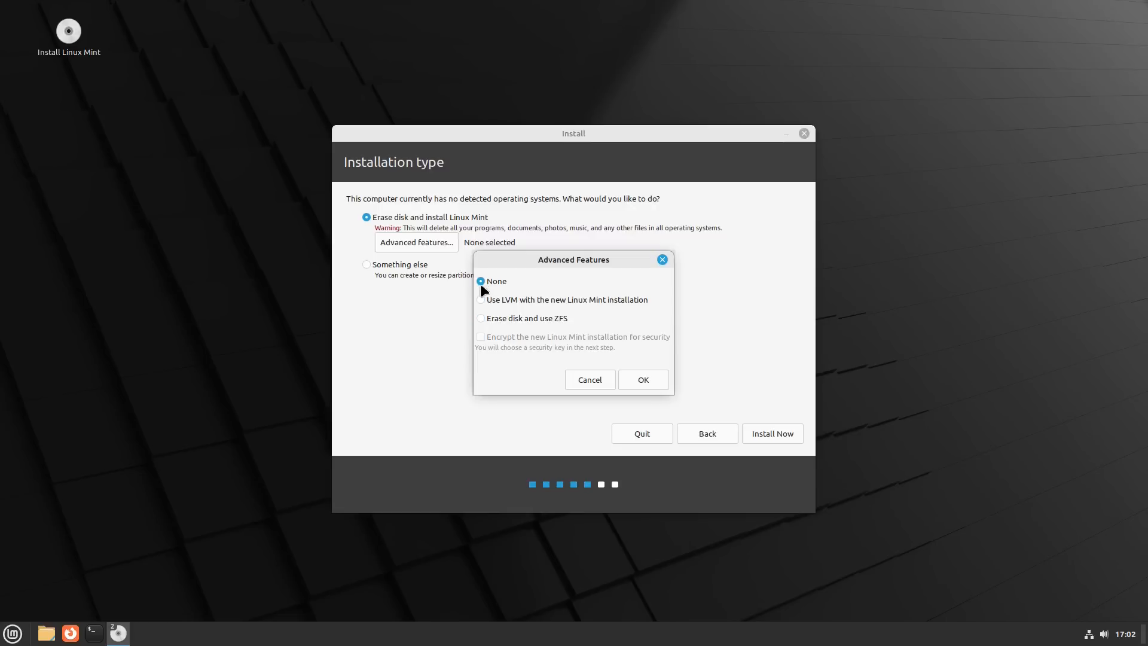
click(601, 378)
- Erase the disk for Linux Mint, approve writing the partition changes, and accept New York as the location
click(780, 433)
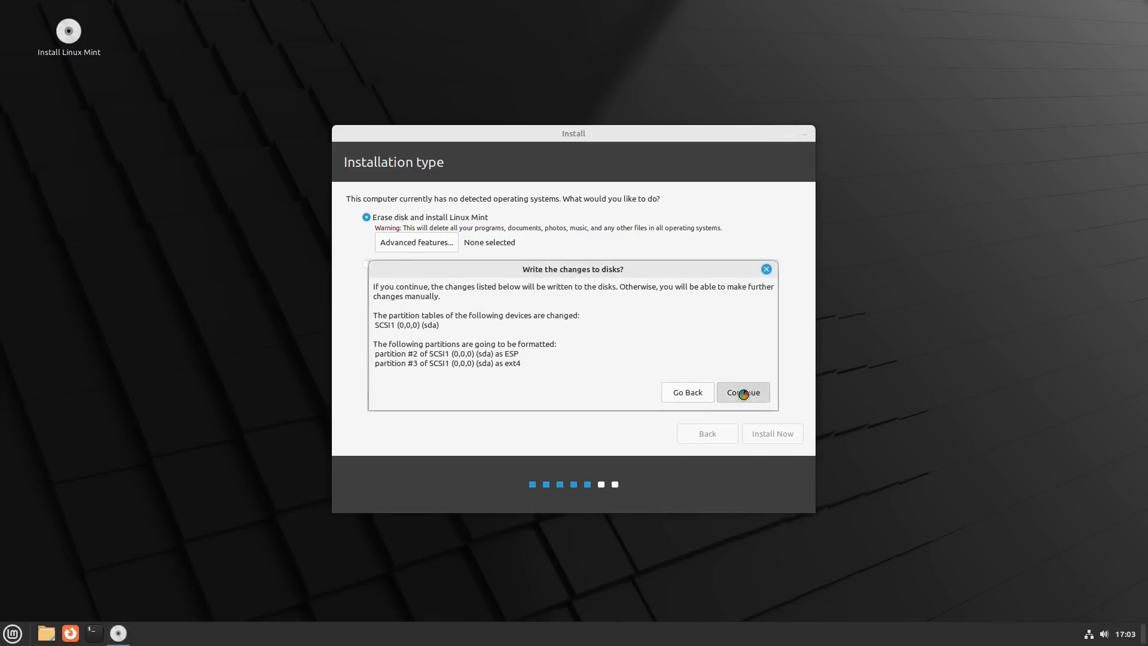
click(744, 392)
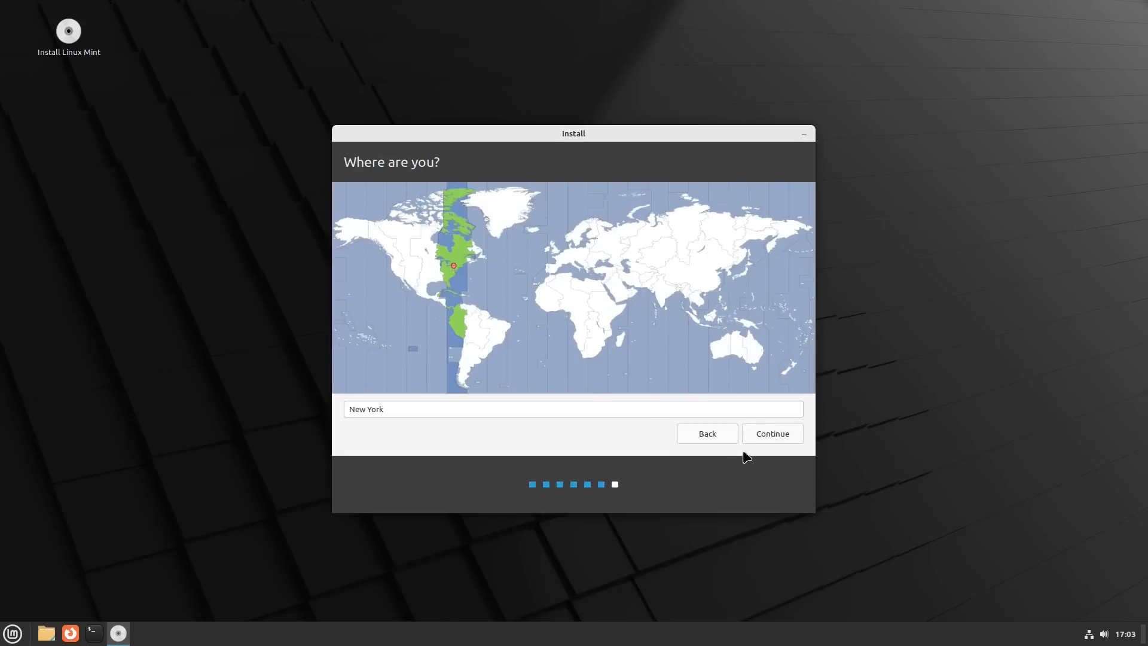
click(791, 435)
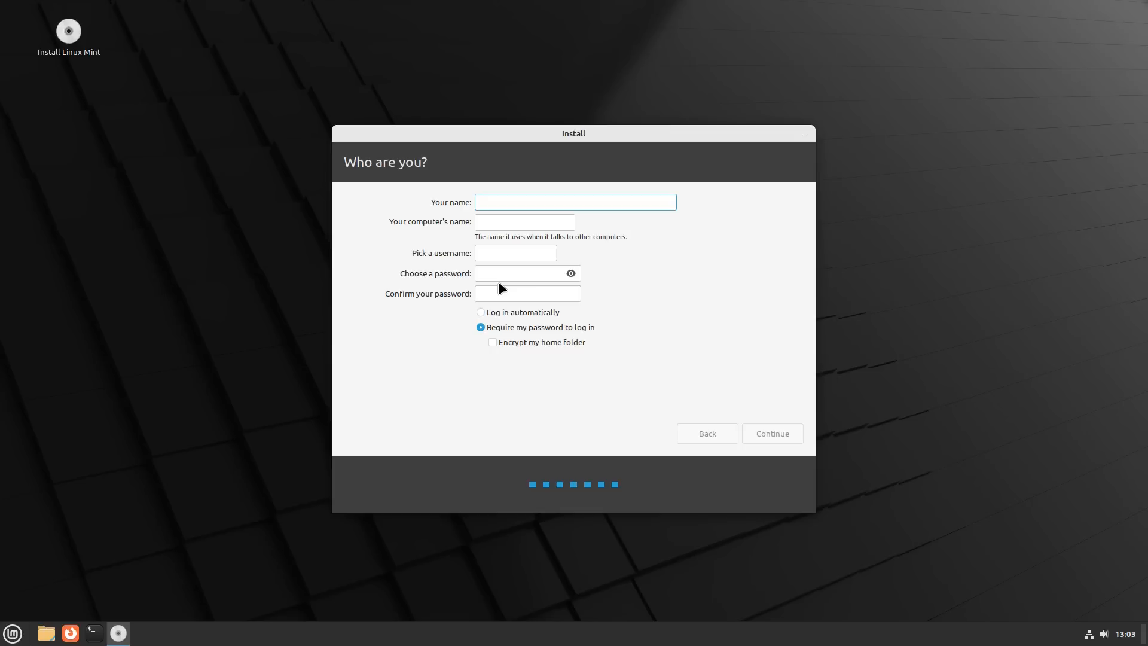
- Fill in the user details with mint as name, computer name and username, and enter and confirm the account password
text(t)
key(BackSpace)
text(mint)
key(Tab)
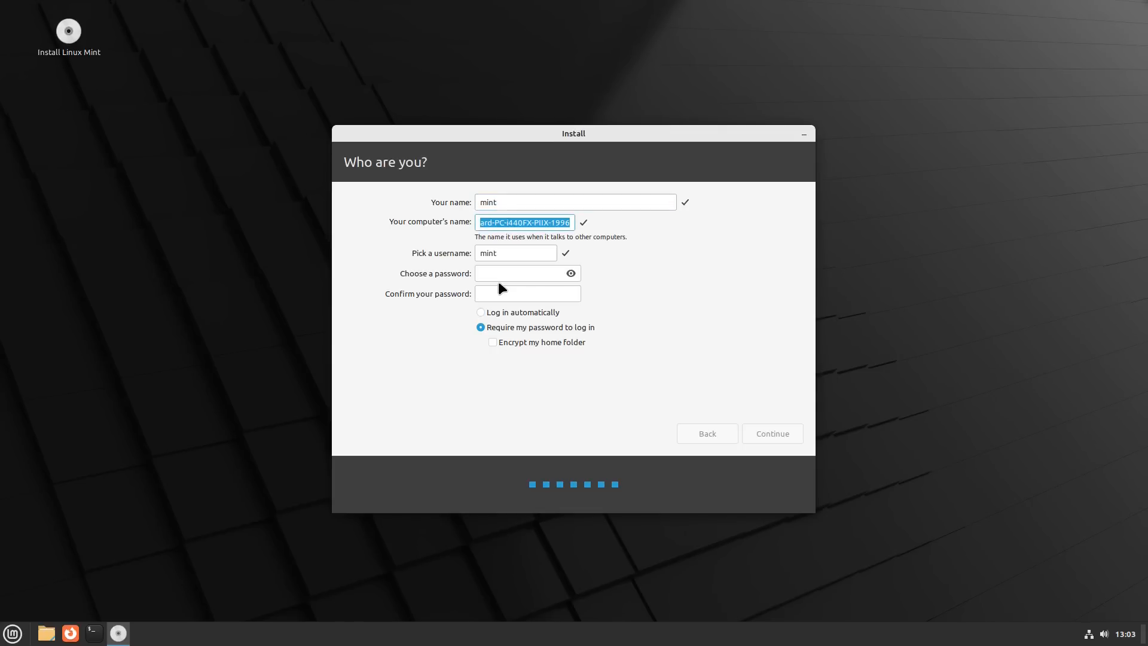
text(mint)
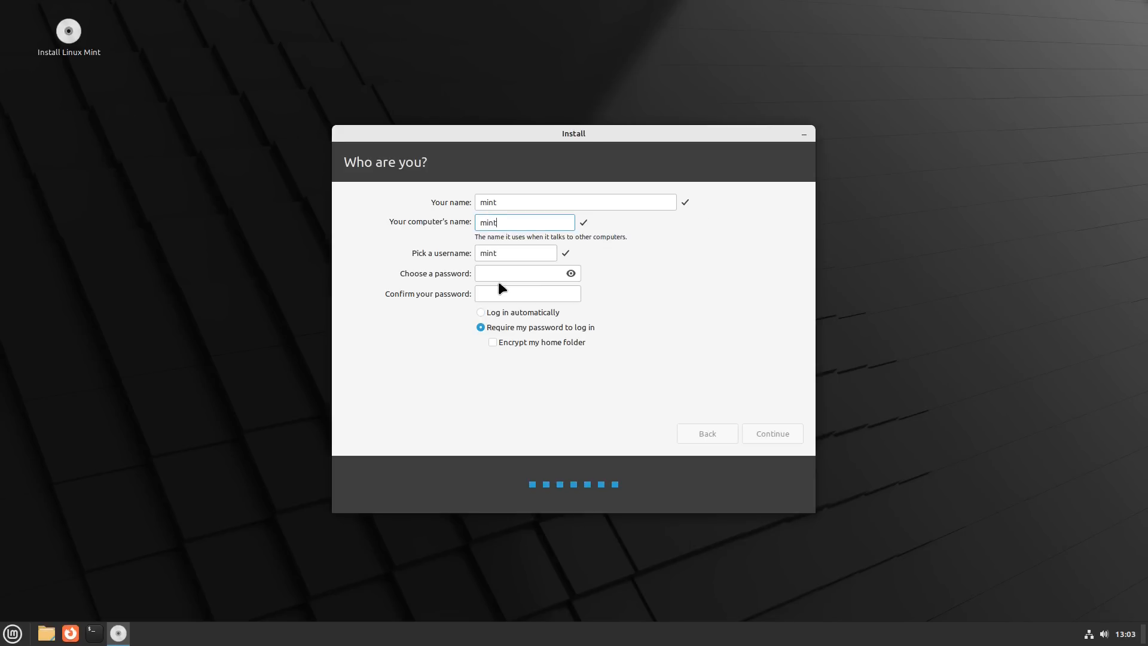
key(Tab)
key(Tab)
text(abc)
key(Tab)
text(abc)
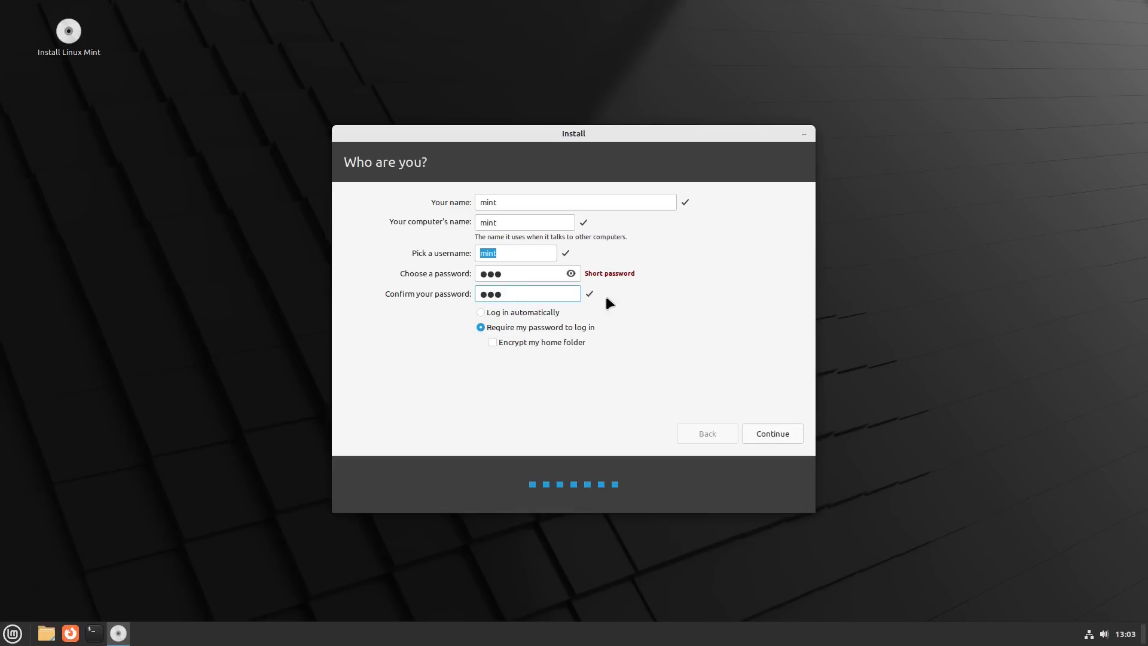
- Choose automatic login, toggle the home folder encryption option on and back off, and continue the installation
click(492, 314)
click(534, 344)
click(532, 342)
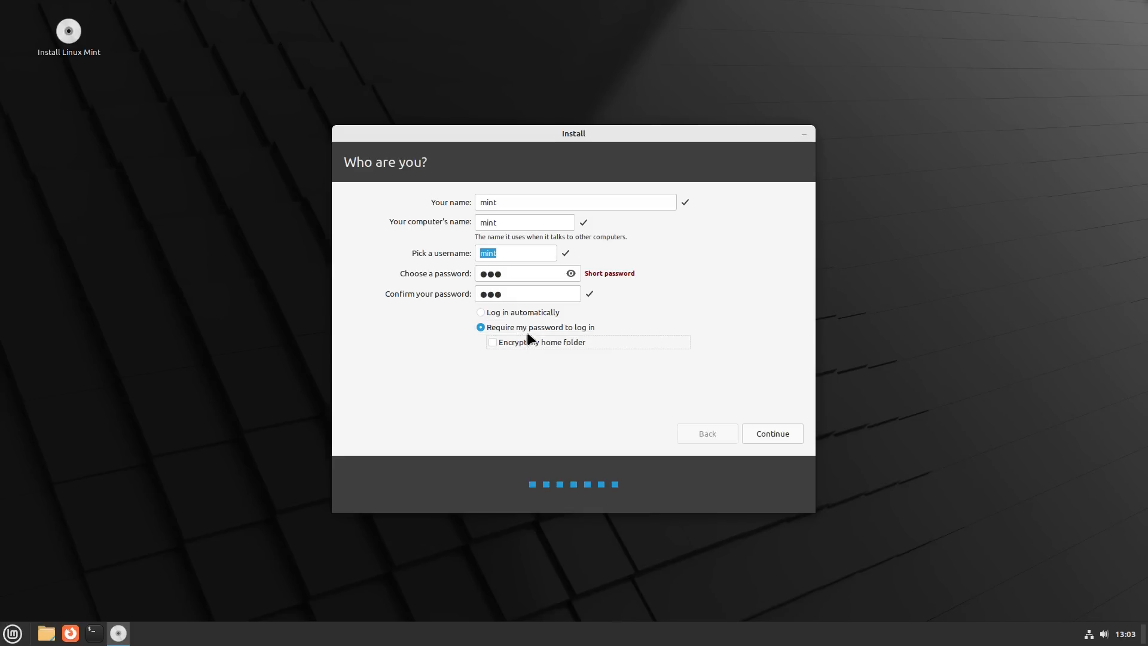
click(771, 432)
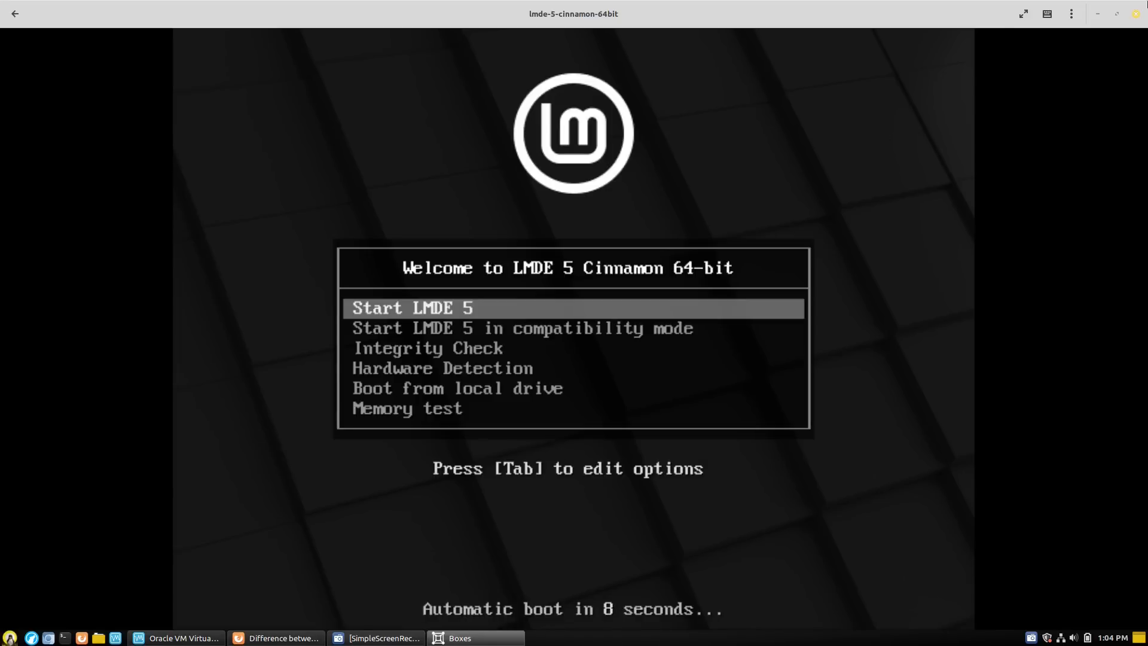
- Show the LMDE 5 virtual machine in full screen and give its boot menu the keyboard focus
click(1025, 14)
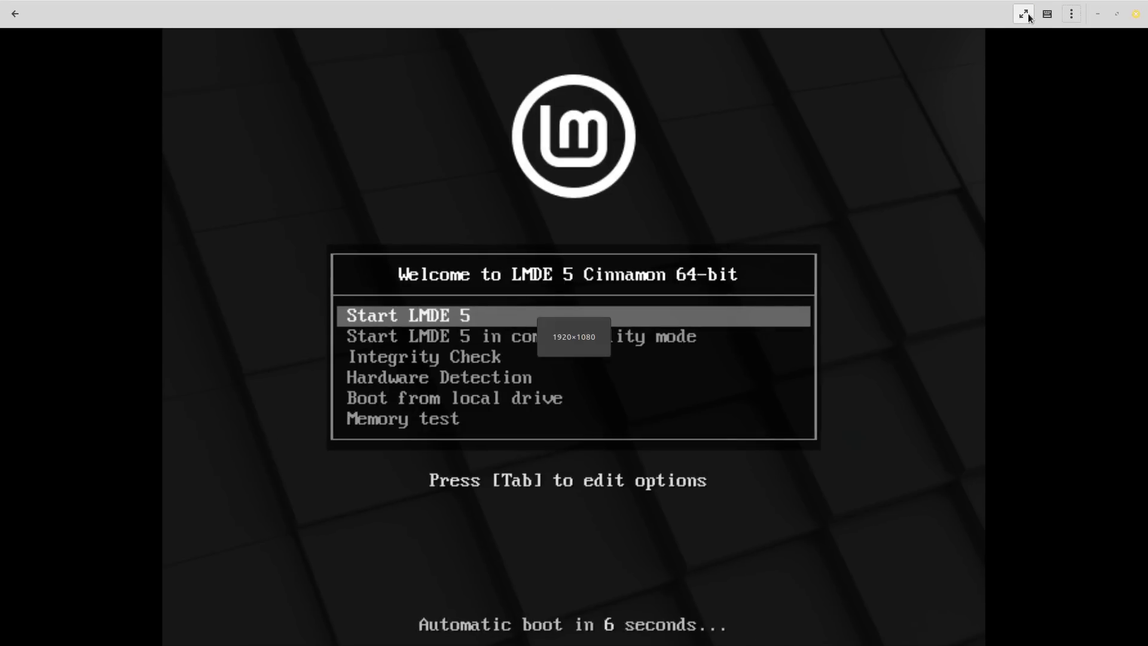
click(915, 295)
- Examine the LMDE 5 boot menu entries, from compatibility mode and Integrity Check down to Memory test
key(Down)
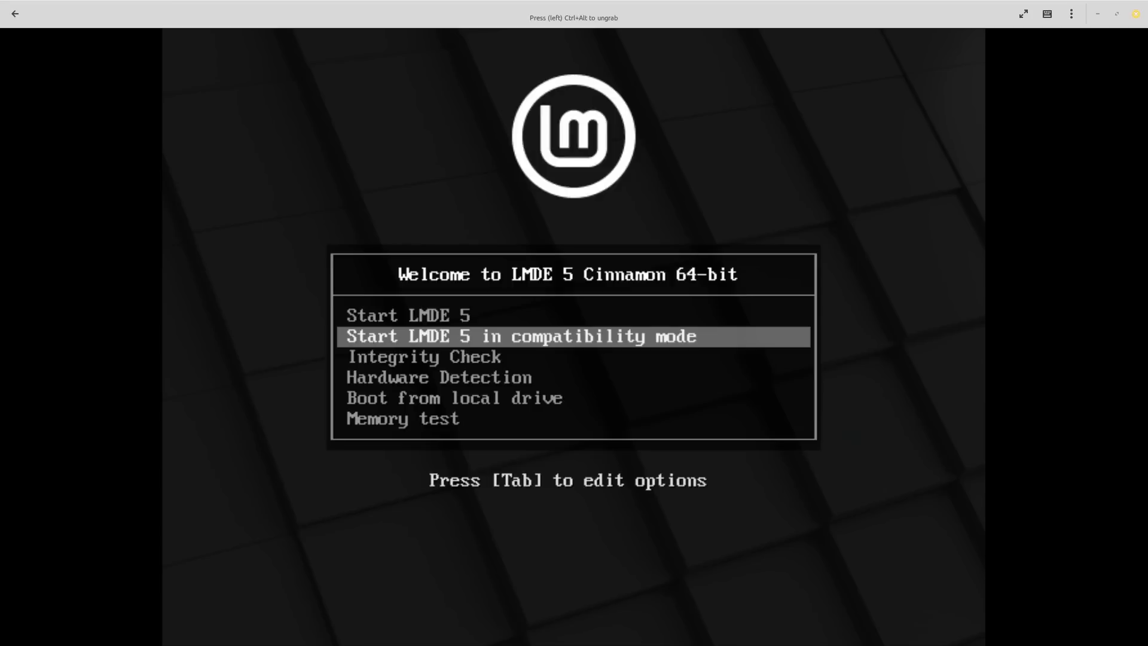
key(Down)
key(Down)
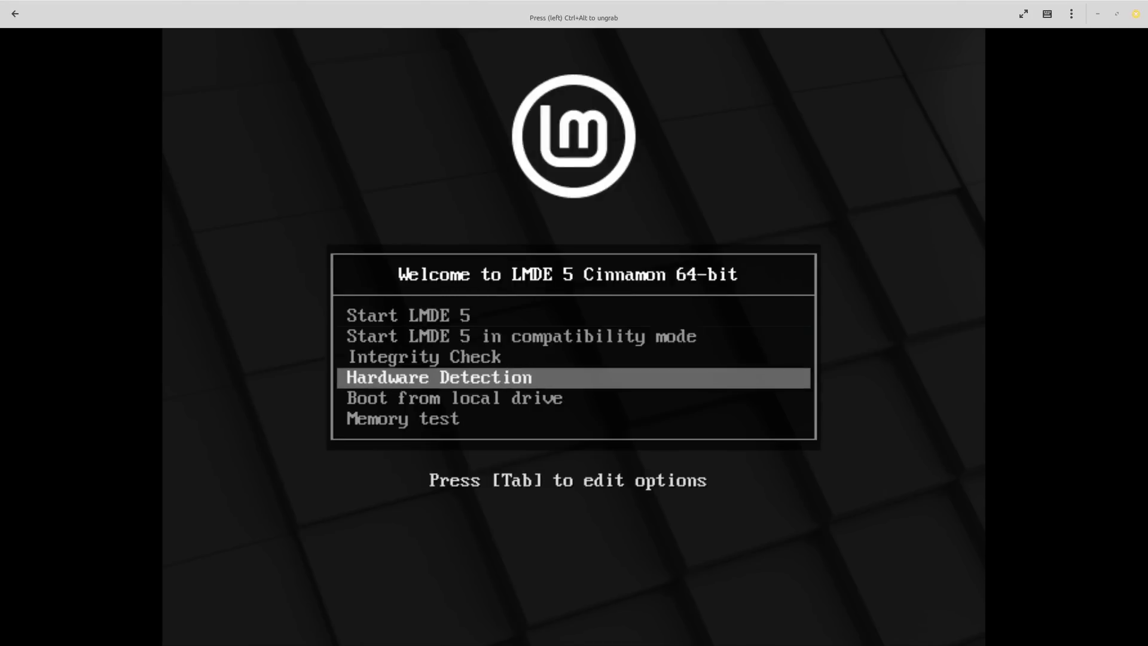
key(Down)
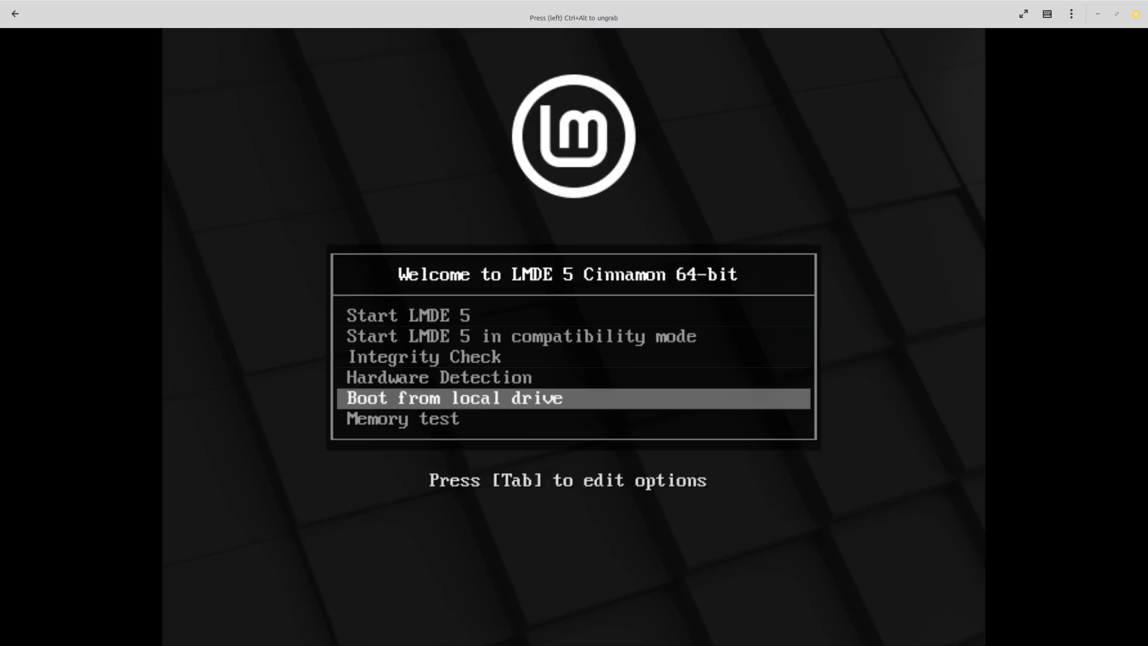
key(Down)
key(Up)
key(Up)
key(Up)
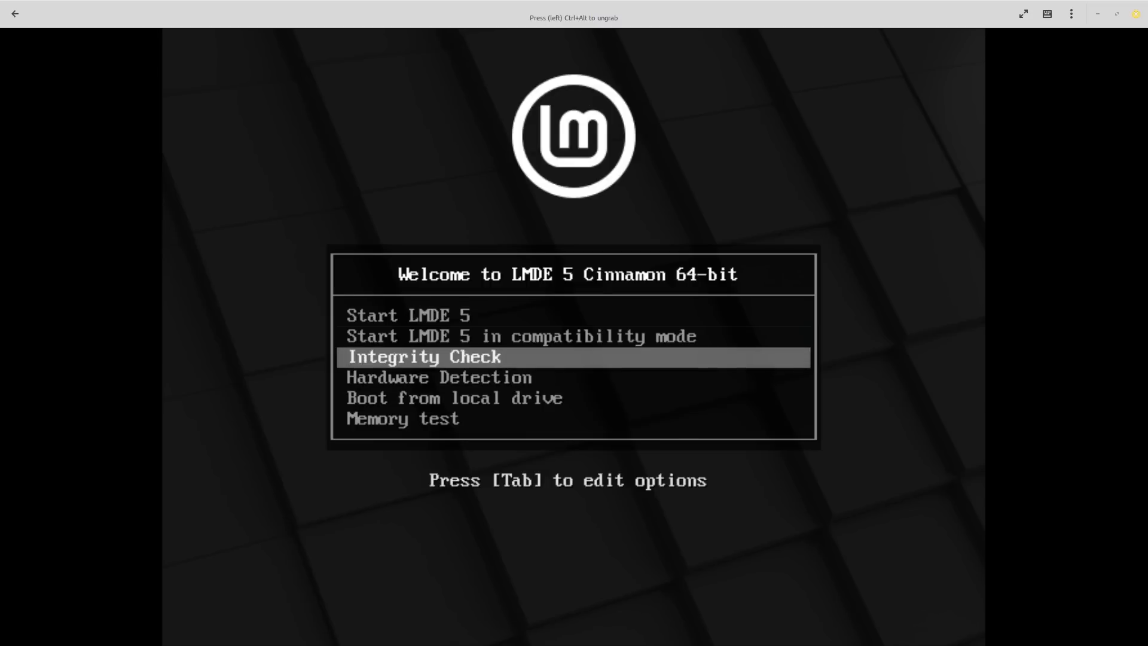
key(Down)
key(Down)
key(Down)
key(Up)
key(Up)
key(Up)
key(Up)
key(Up)
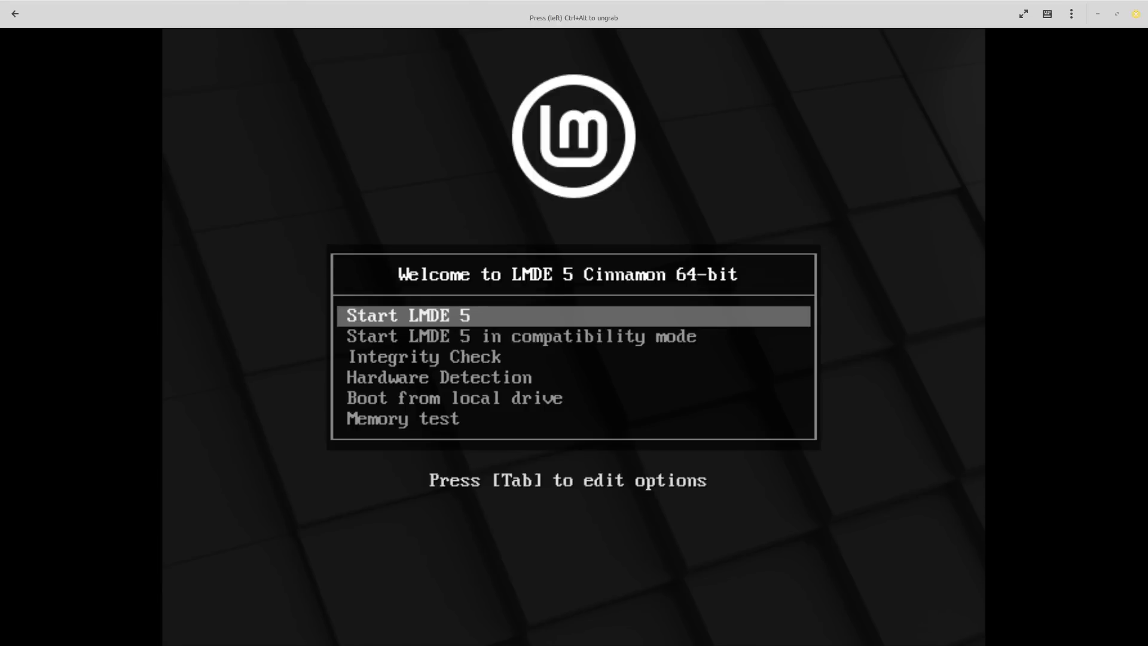
- Boot Start LMDE 5, launch the Linux Mint installer from the desktop, and begin its setup questions
key(Return)
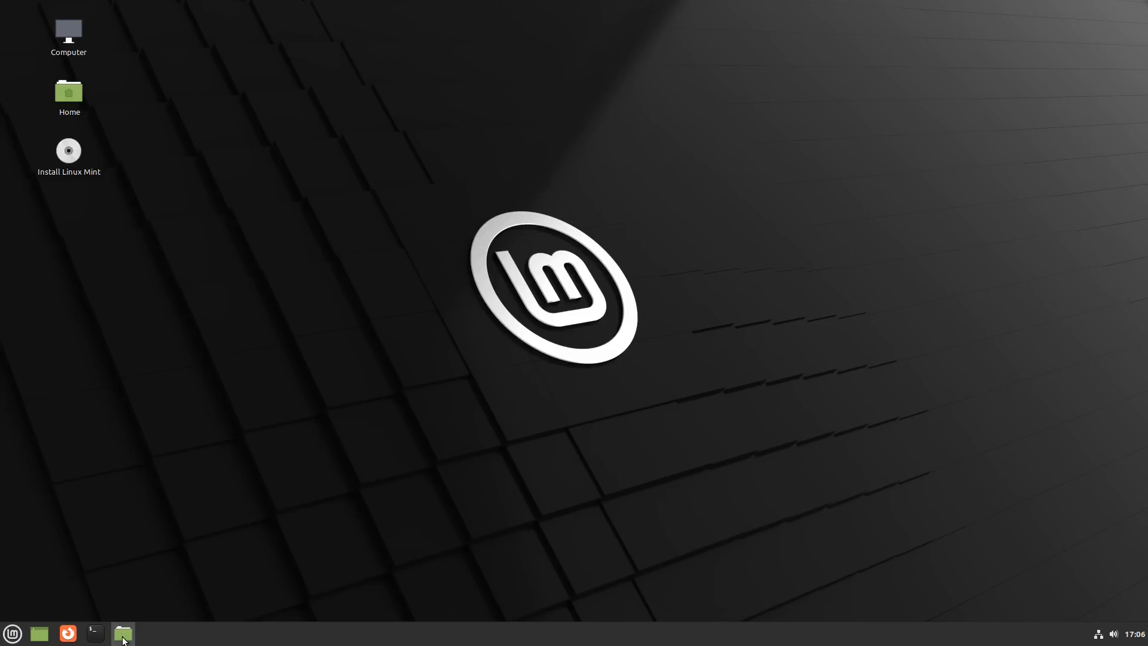
double_click(57, 148)
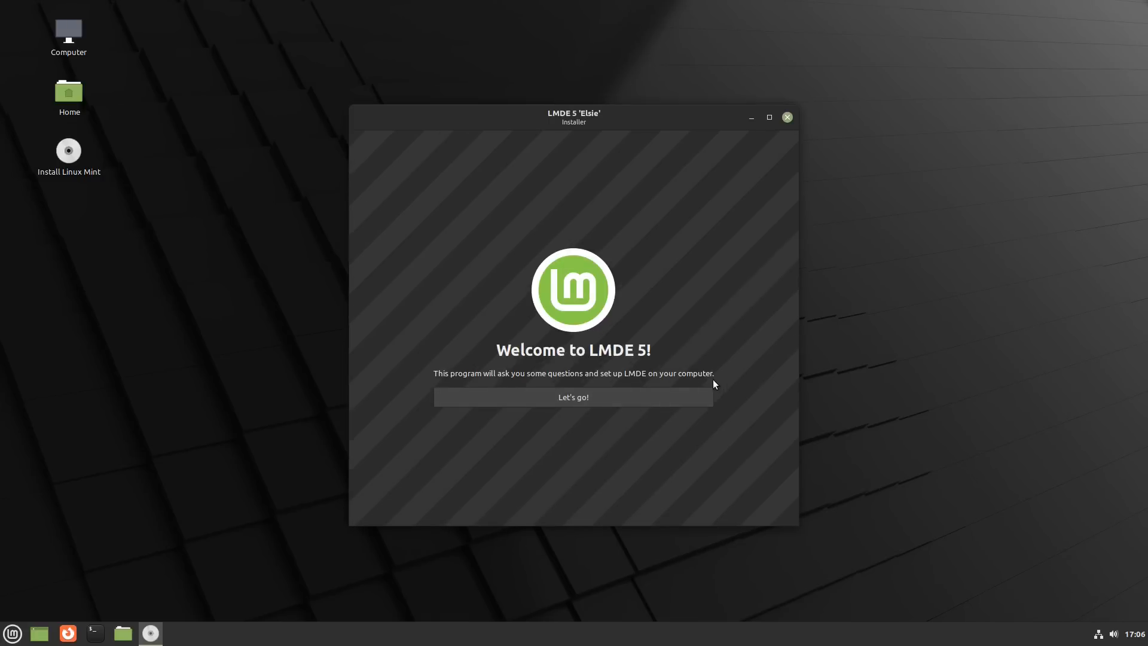
click(612, 397)
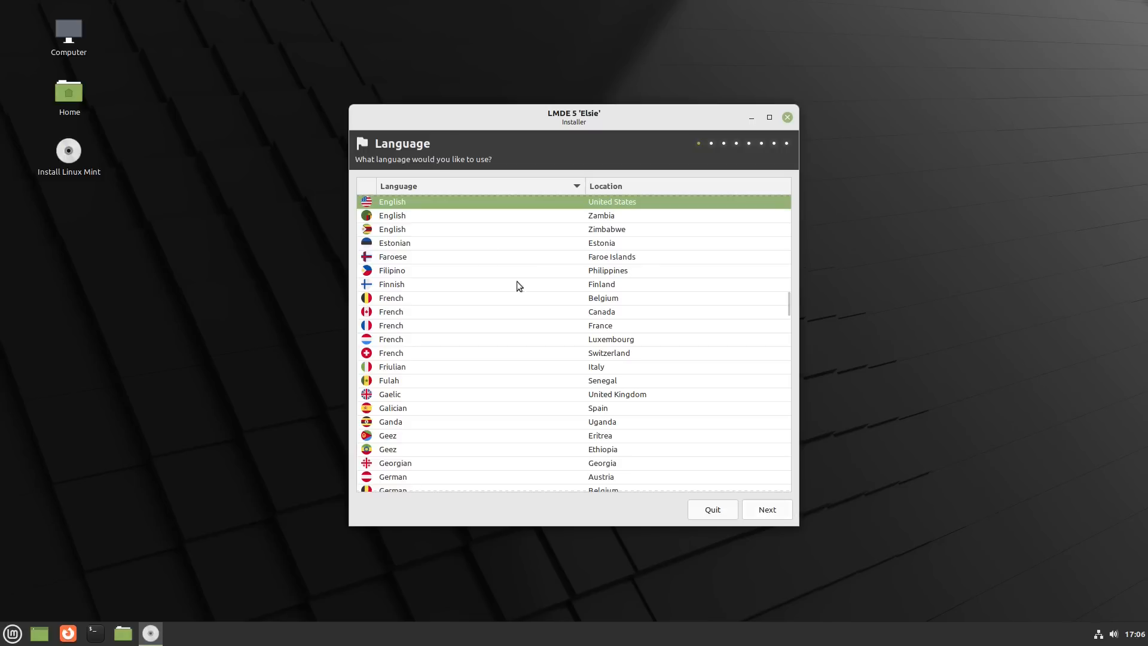
- Accept English (United States), the America/New York timezone and the keyboard layout, continuing to the user account details
click(768, 510)
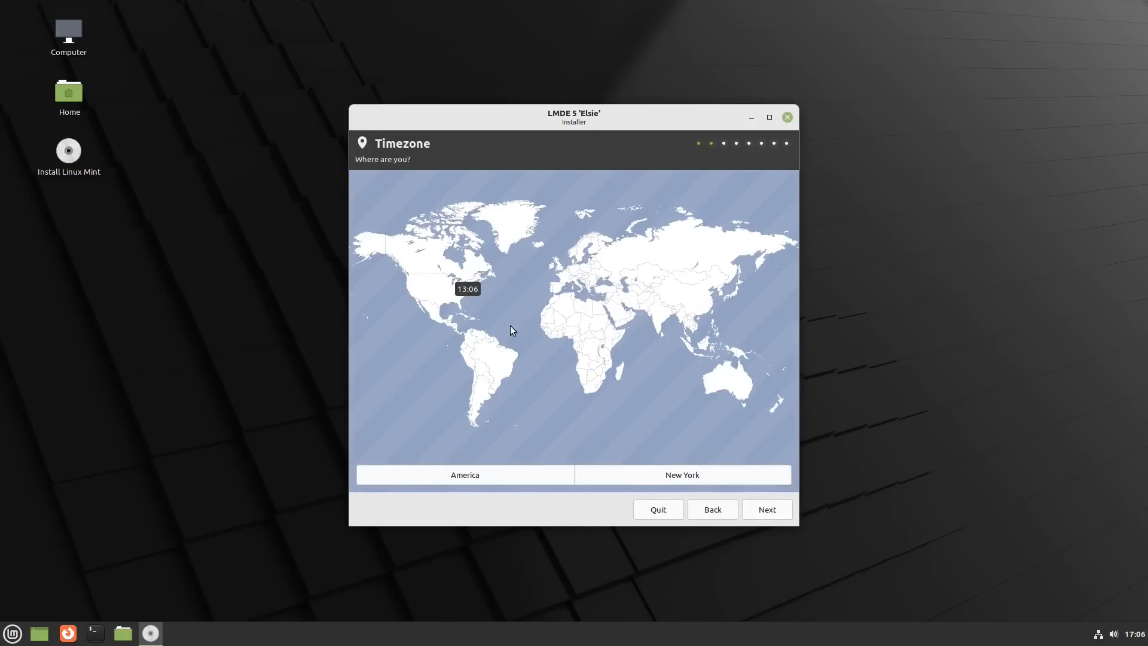
click(767, 511)
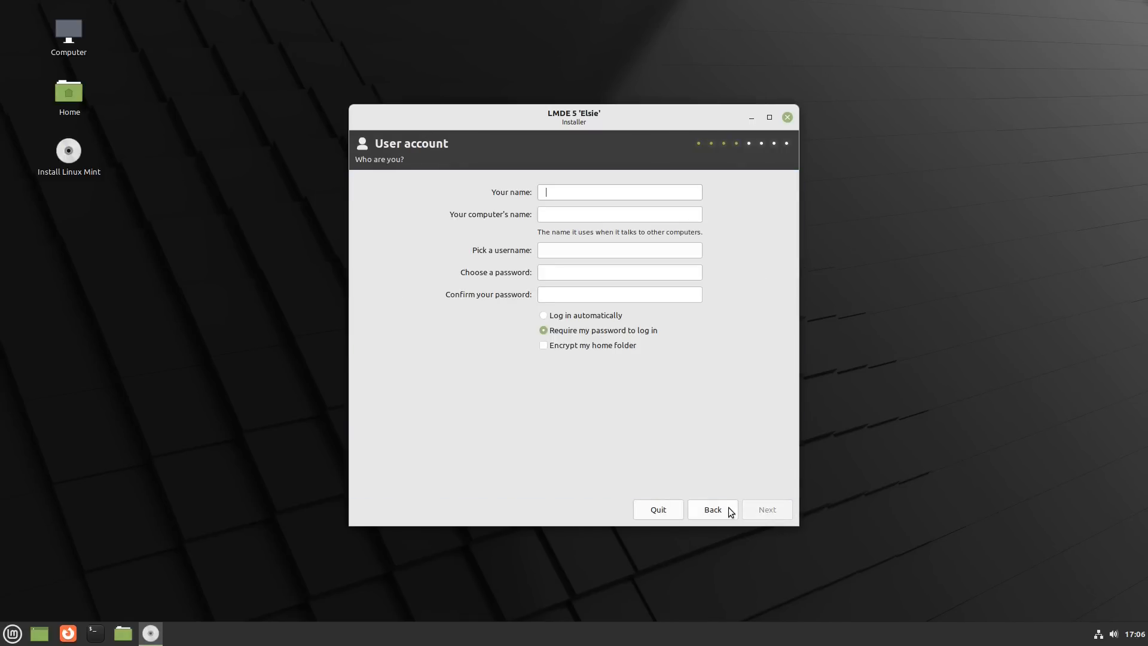
click(729, 508)
click(769, 509)
- Fill in the user account with lmde as name, computer name and username, and enter and confirm the account password
text(lmde)
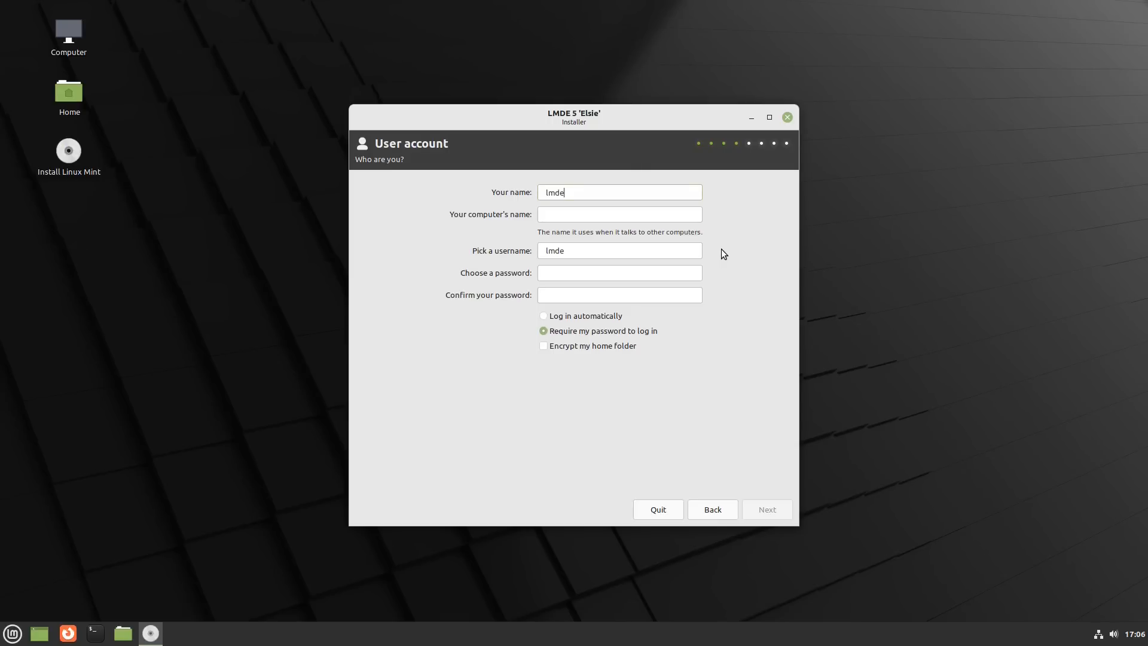
text(lmde)
key(Tab)
key(Tab)
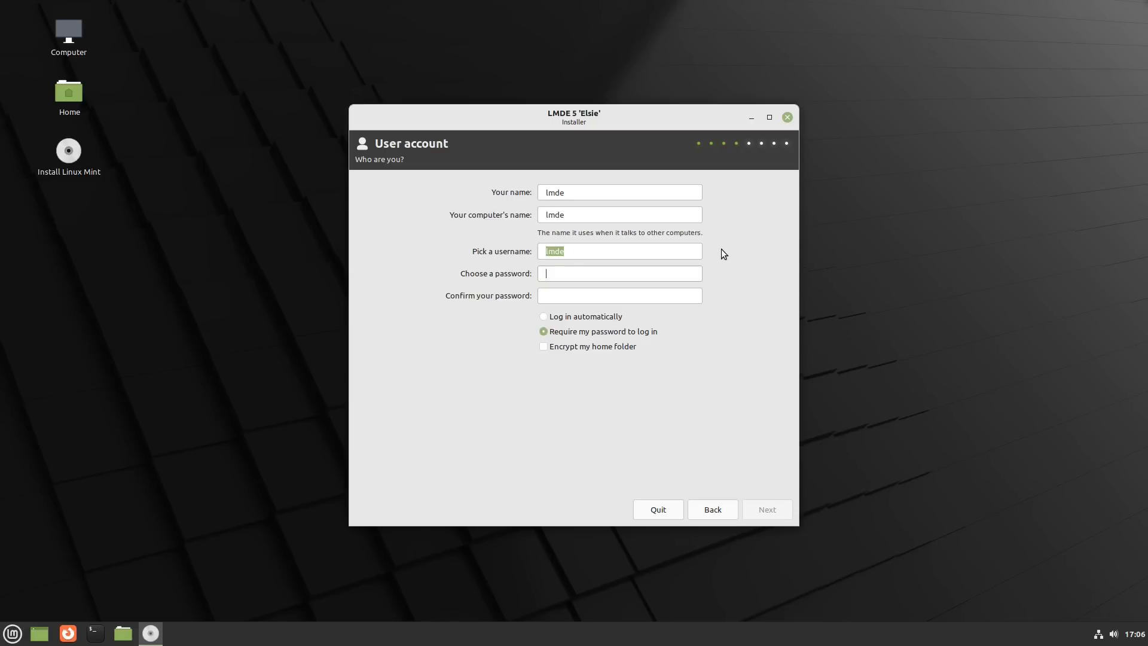
text(lmdlmd)
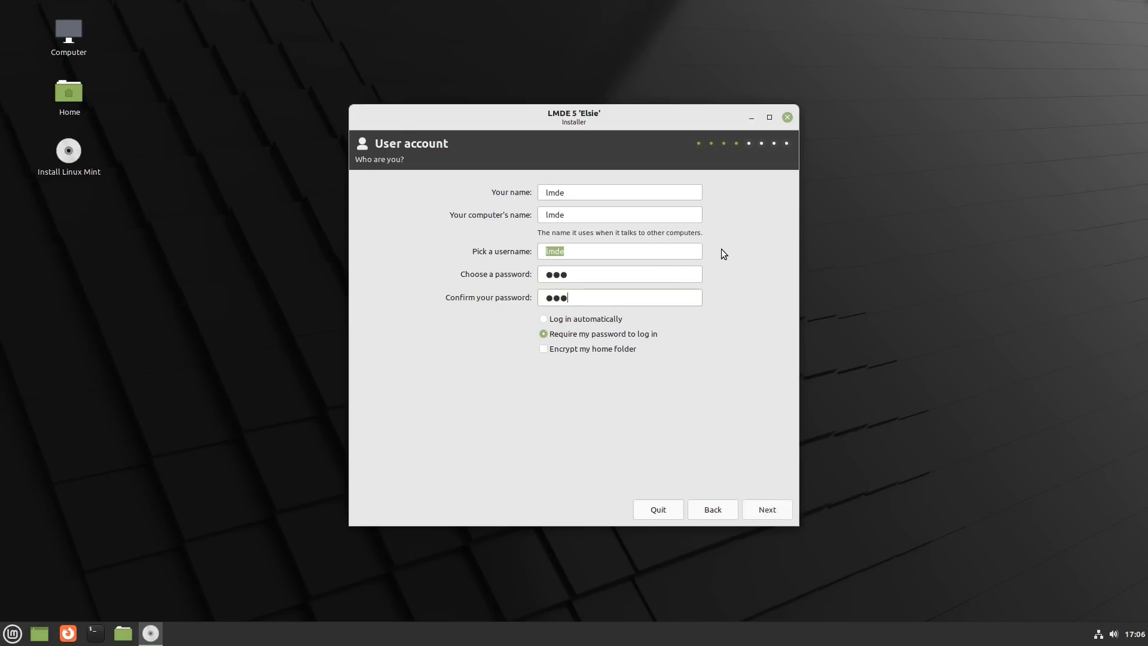
- Keep the password required to log in, leave home folder encryption off, and continue to the installation type
click(612, 350)
click(612, 351)
click(606, 320)
click(613, 334)
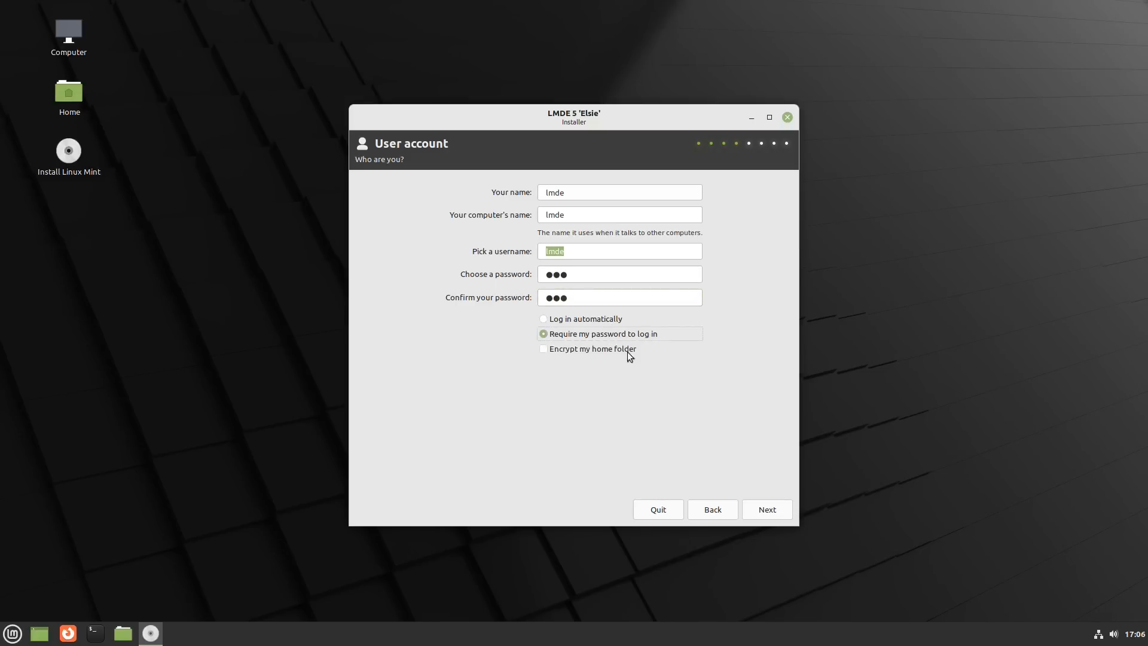
click(768, 509)
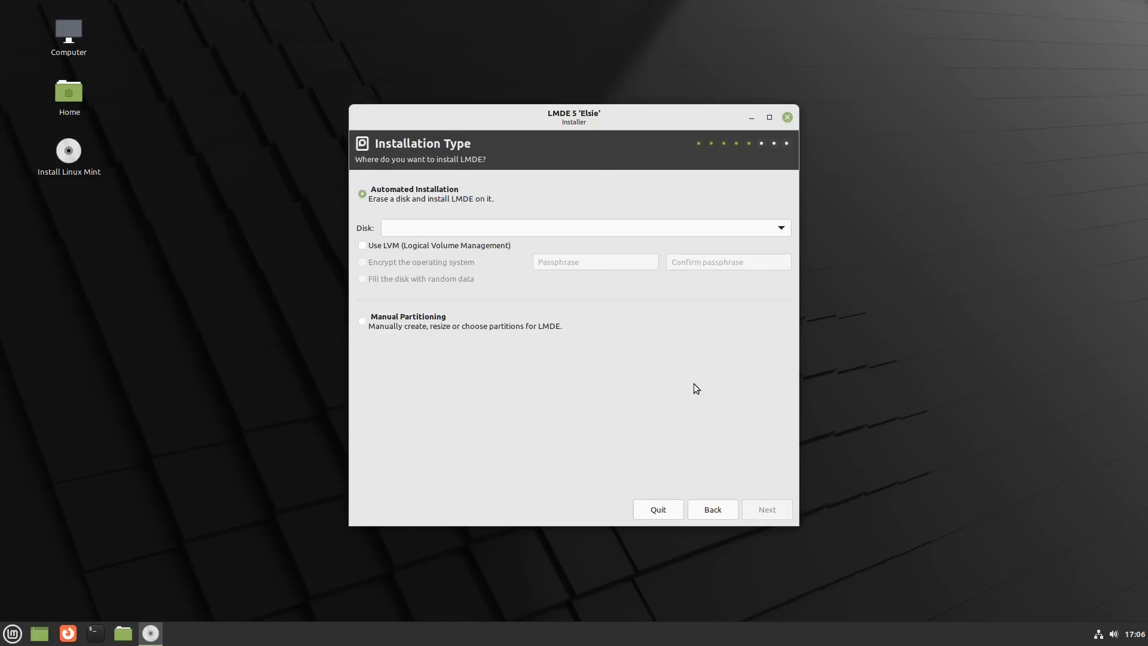
- Choose QEMU_HARDDISK (21 GB) (/dev/sda) for the automated installation and enable LVM with operating system encryption
click(776, 231)
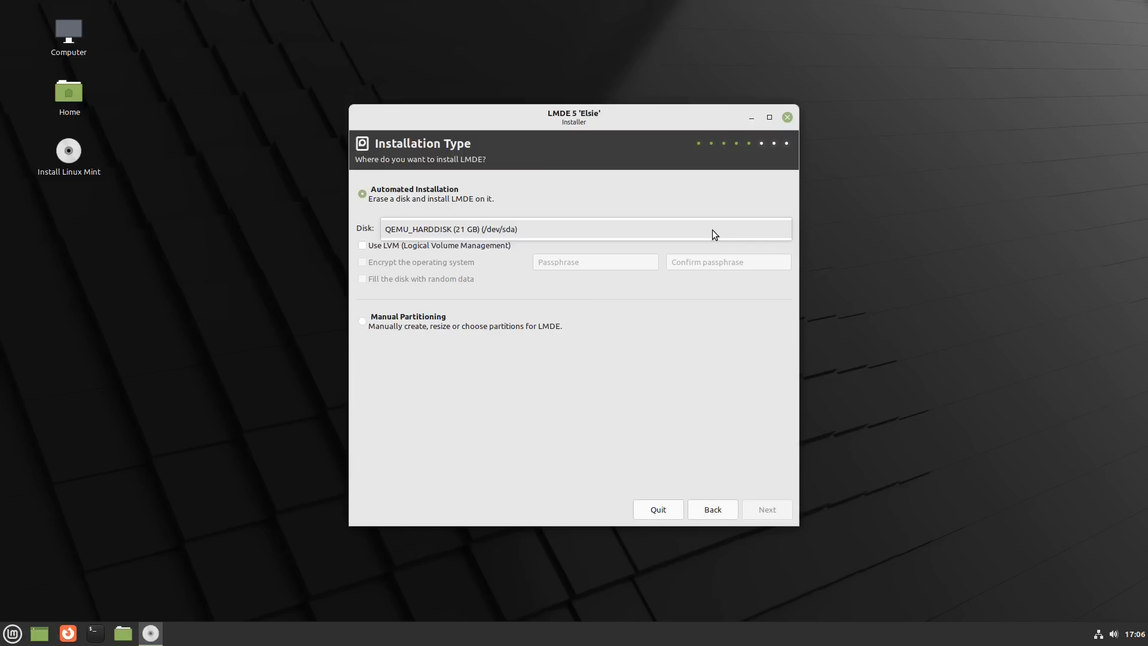
click(674, 237)
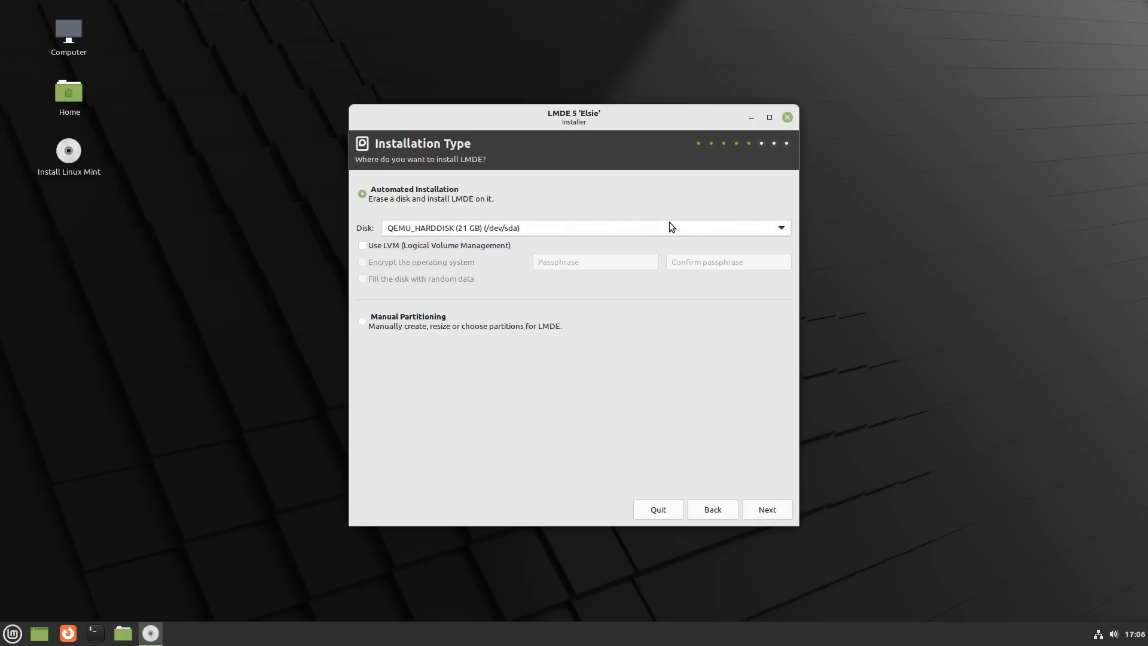
click(394, 246)
click(451, 266)
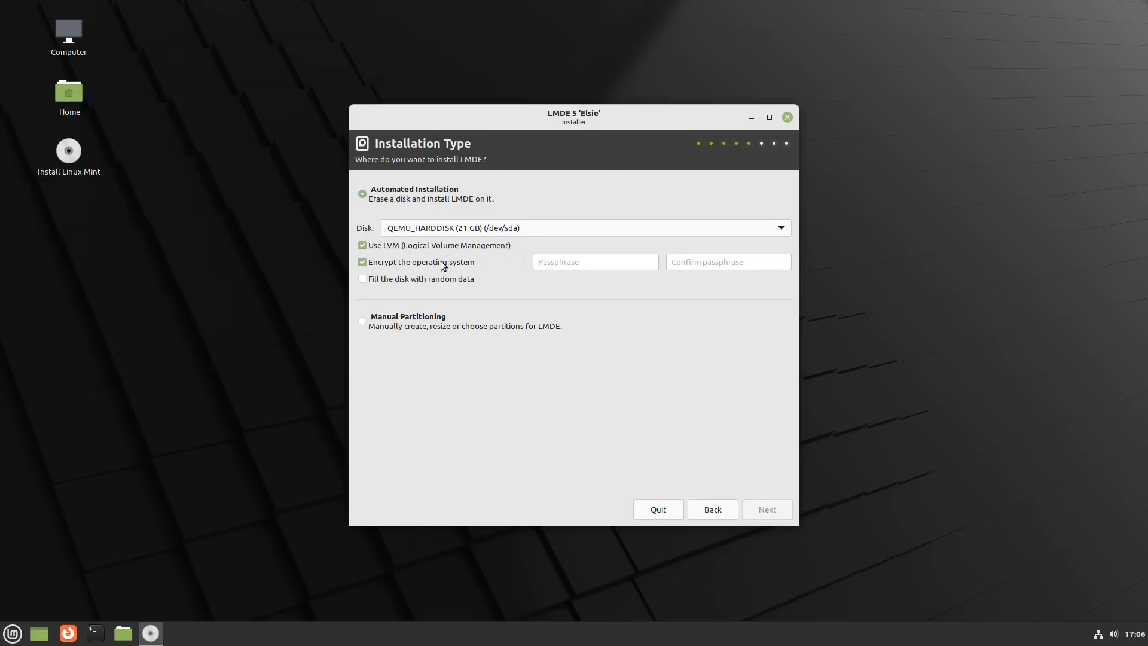
- Disable operating system encryption and LVM for the automated installation, and confirm erasing QEMU_HARDDISK (21 GB) and creating the partitions
click(446, 266)
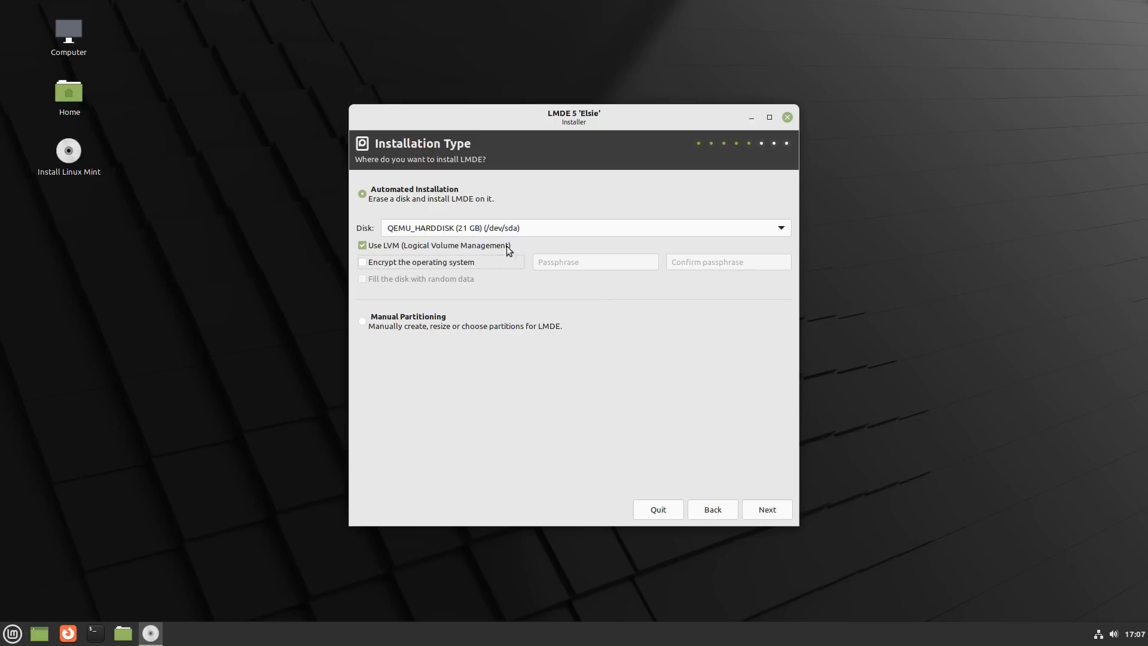
click(447, 246)
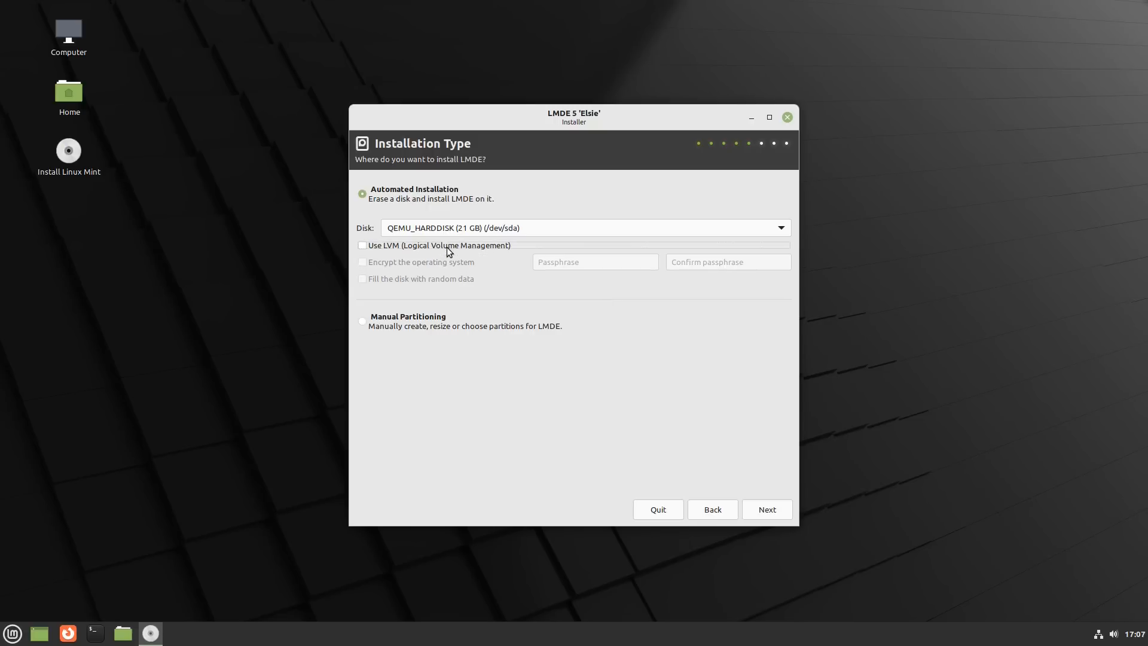
click(773, 512)
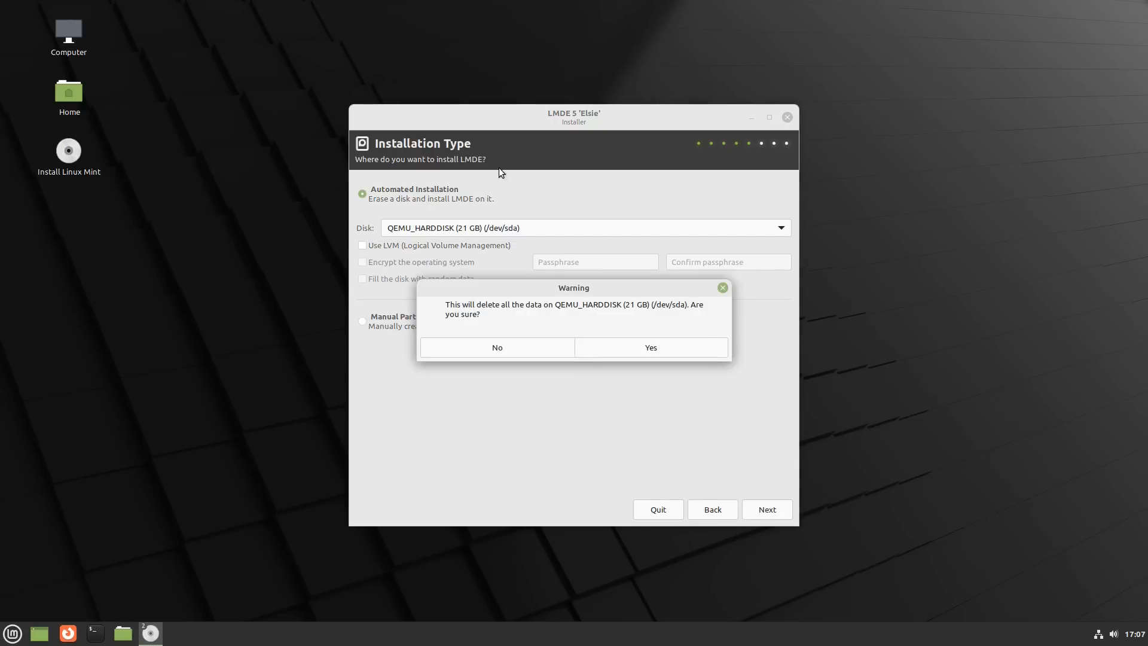
click(703, 353)
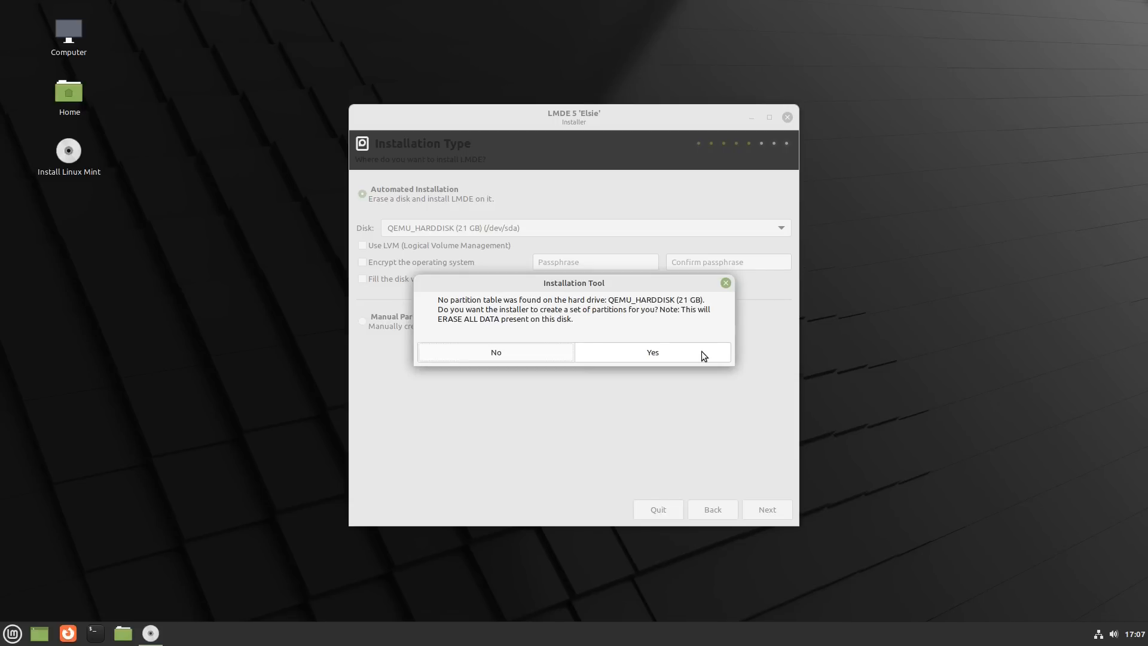
click(701, 351)
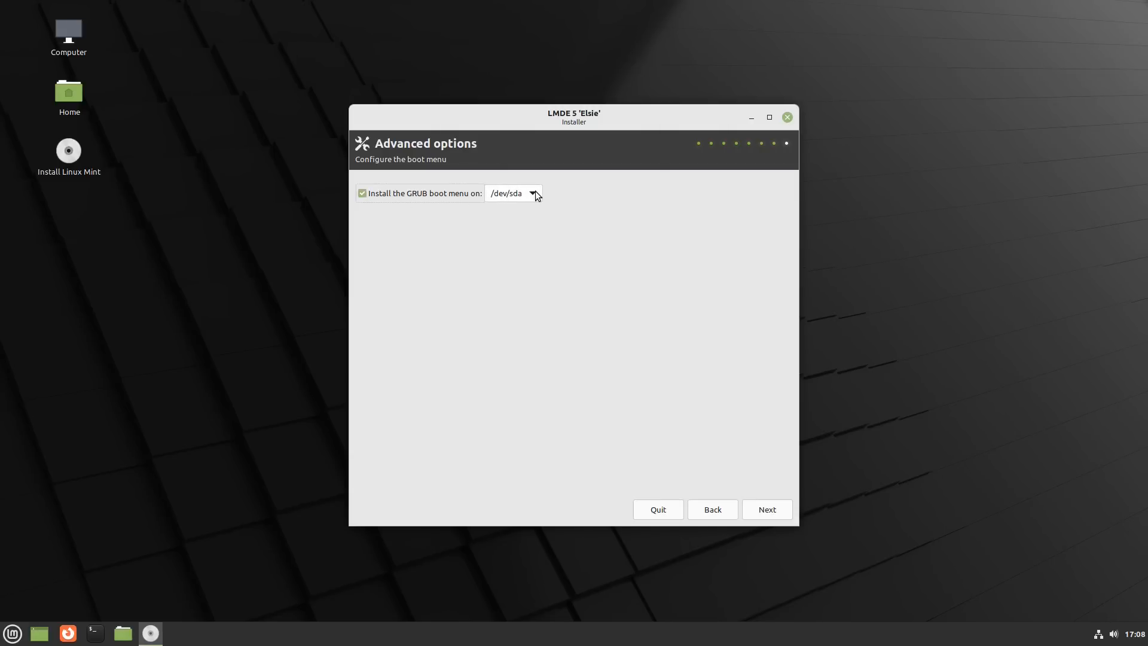
- Keep the GRUB boot menu on /dev/sda, accept the summary and start the LMDE installation
click(534, 193)
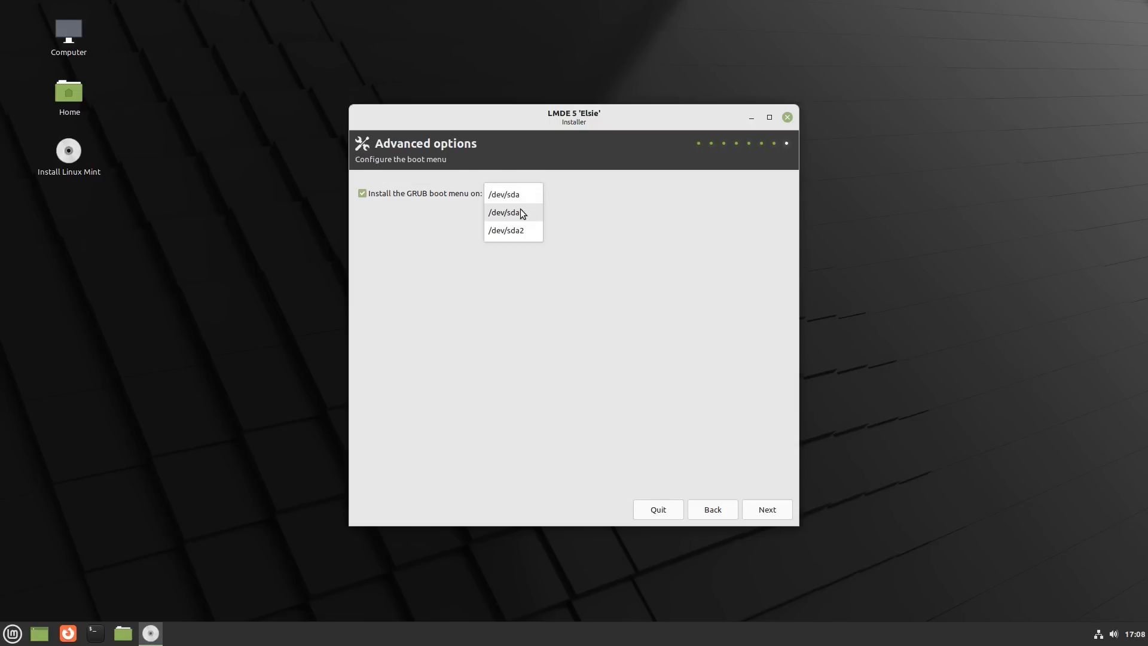
click(554, 207)
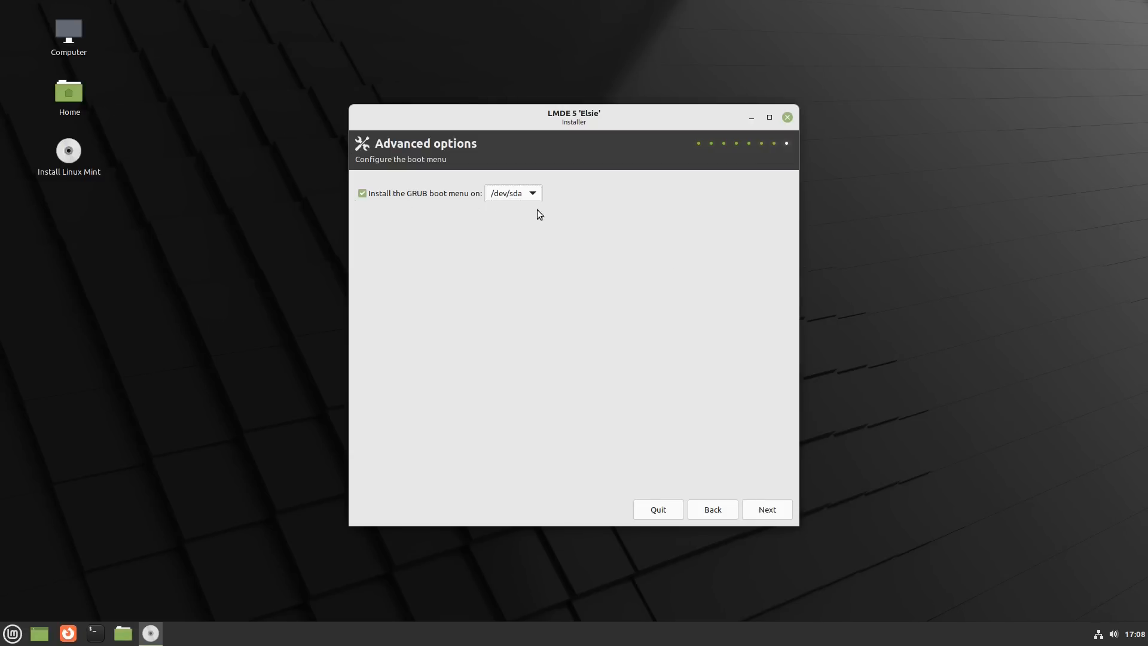
click(770, 509)
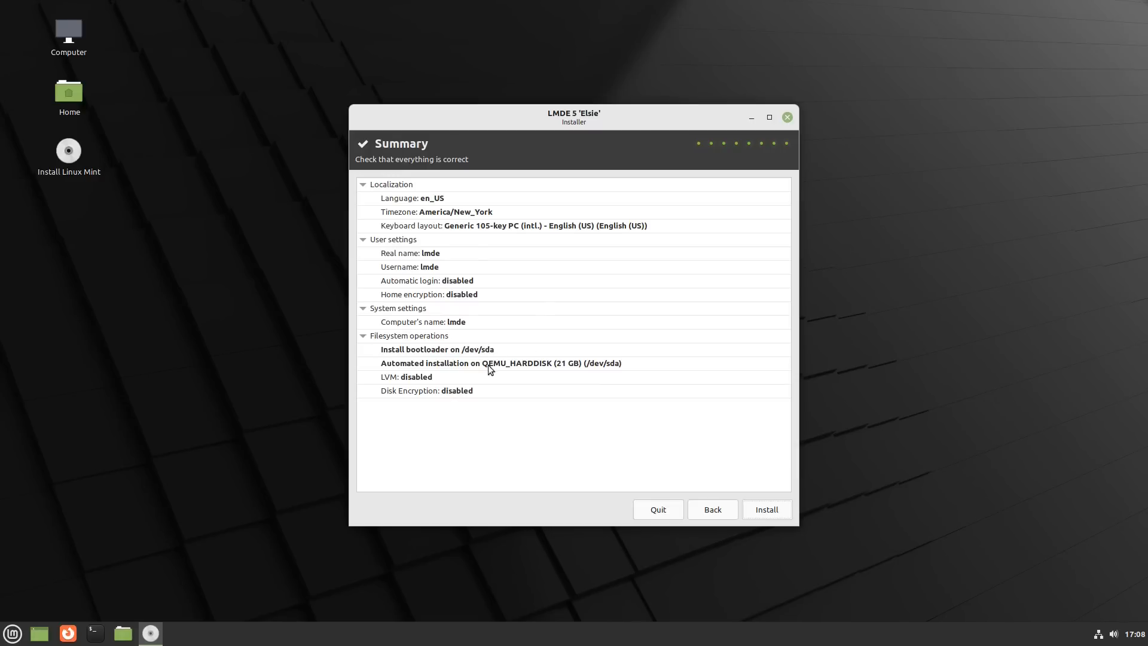
click(777, 510)
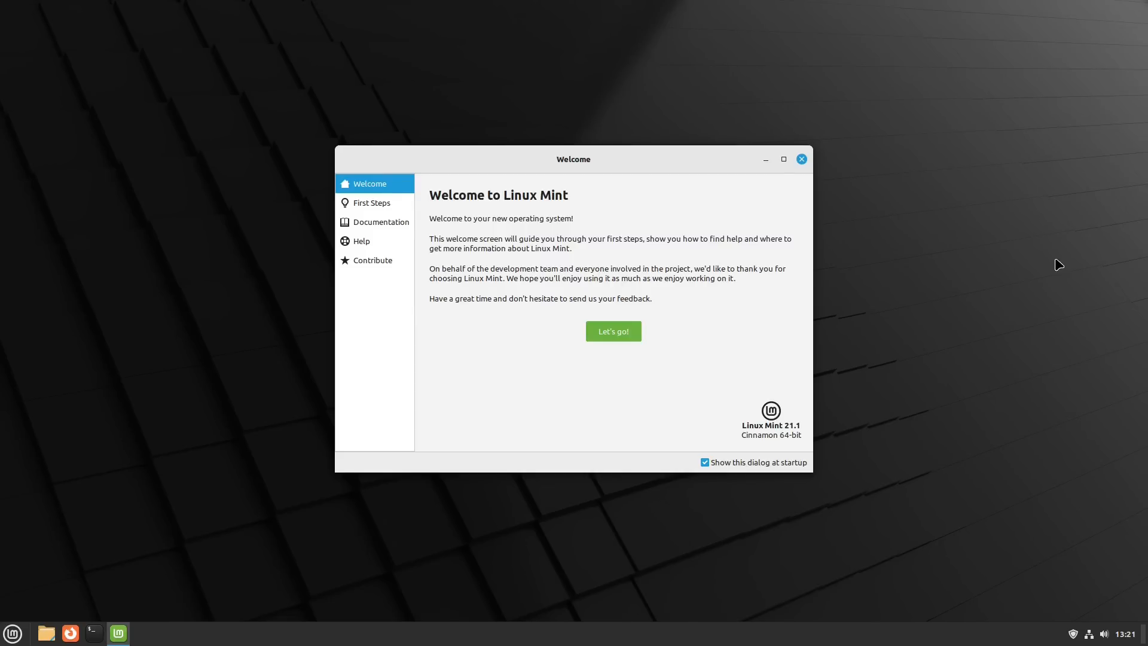
- Examine the available 5.19 and 5.15 Linux kernels in the Update Manager of Linux Mint 21.1, then close the kernel list
click(1073, 633)
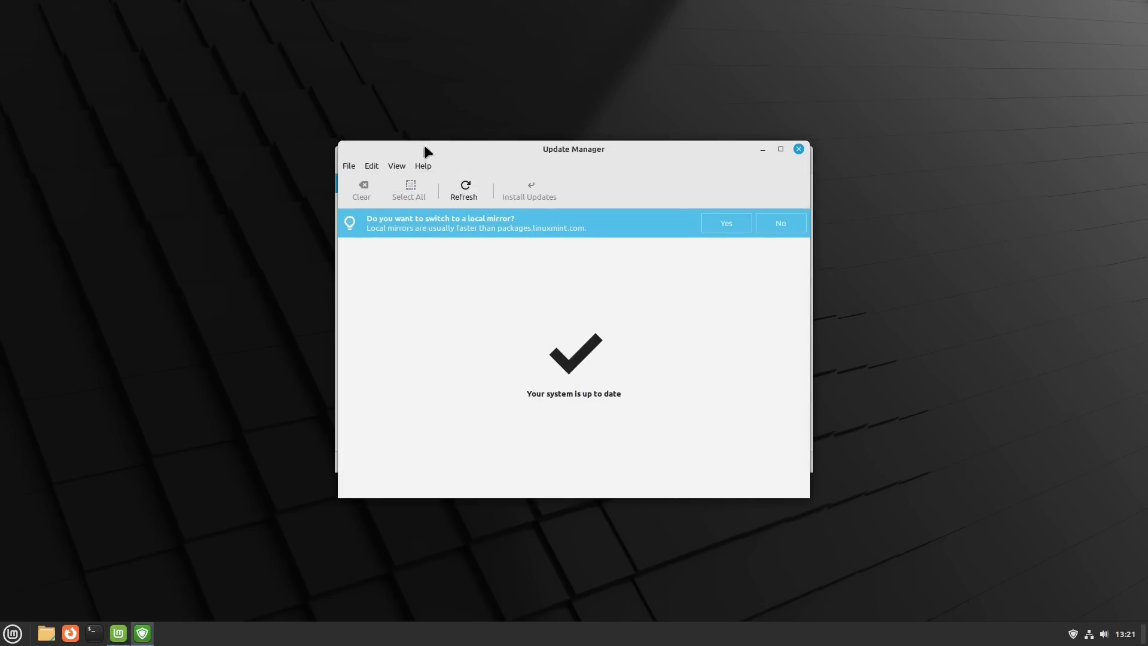
click(397, 166)
click(436, 223)
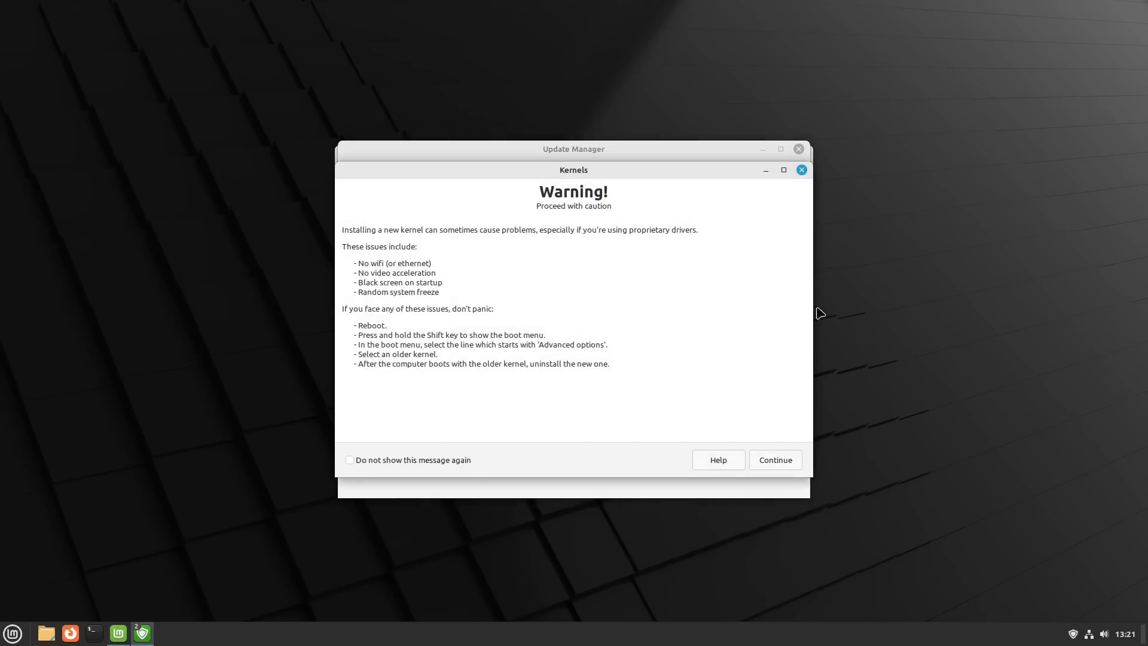
click(781, 460)
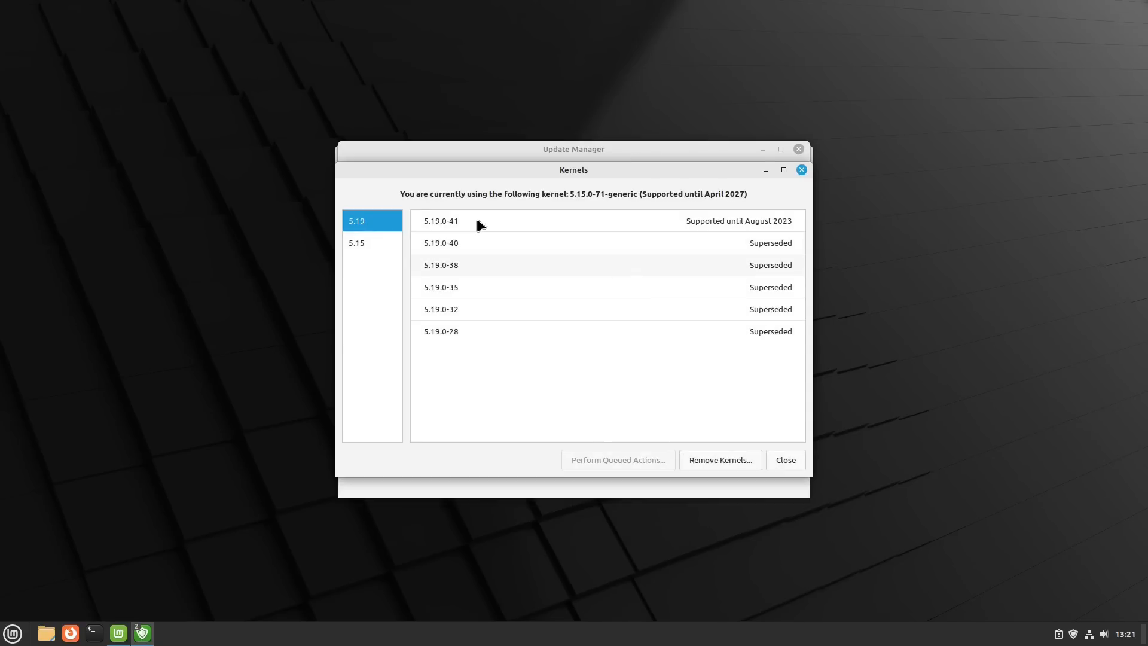
click(359, 242)
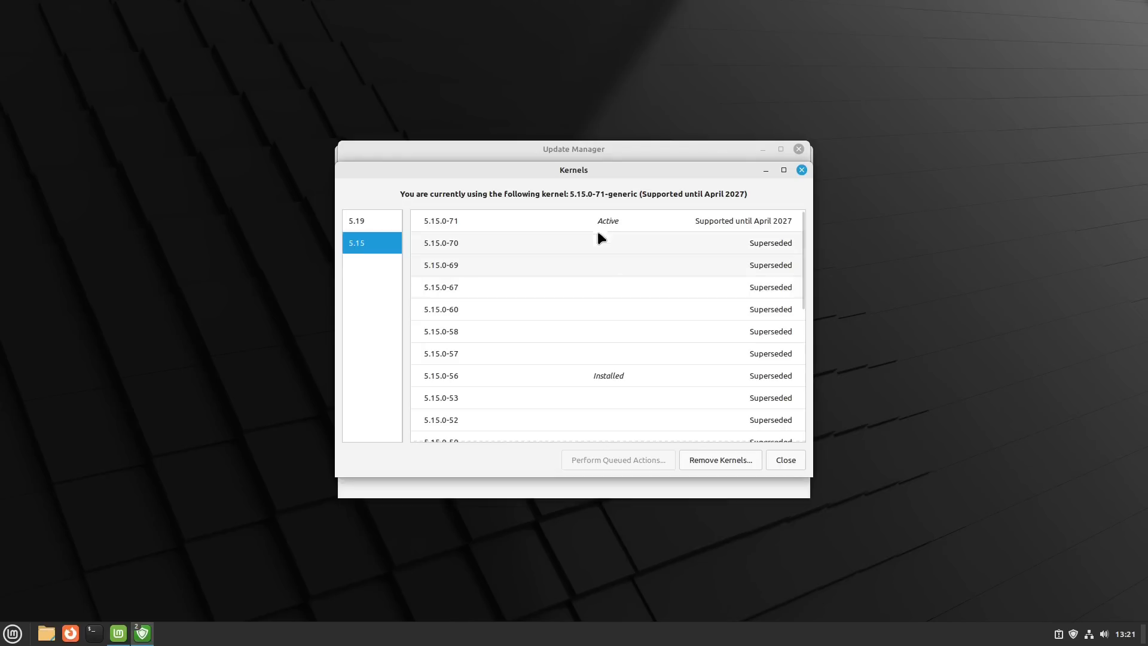
click(352, 221)
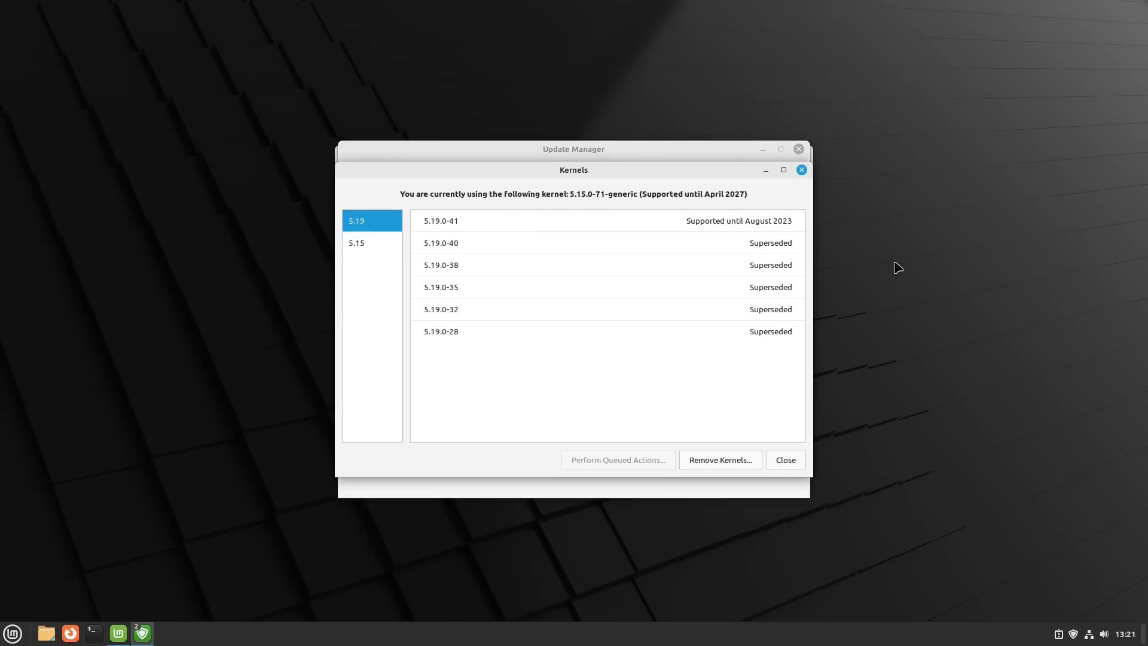
click(802, 171)
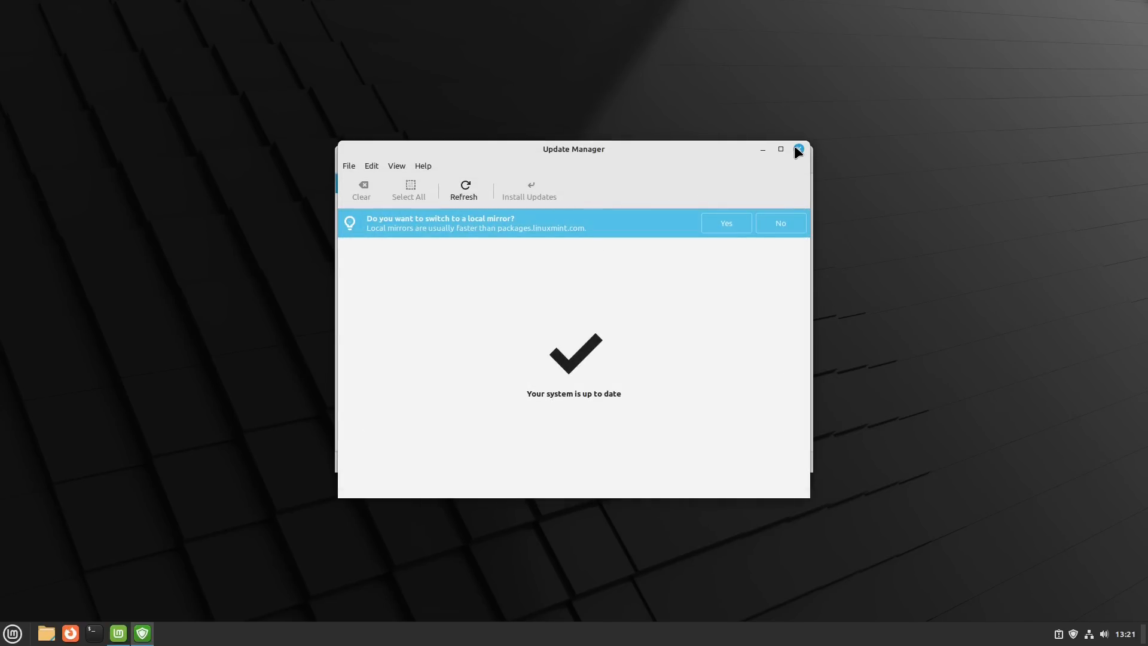
- Review the Update Manager's preferences, including its automation, blacklist and general options, without changing them
click(372, 166)
click(380, 182)
click(373, 167)
click(381, 182)
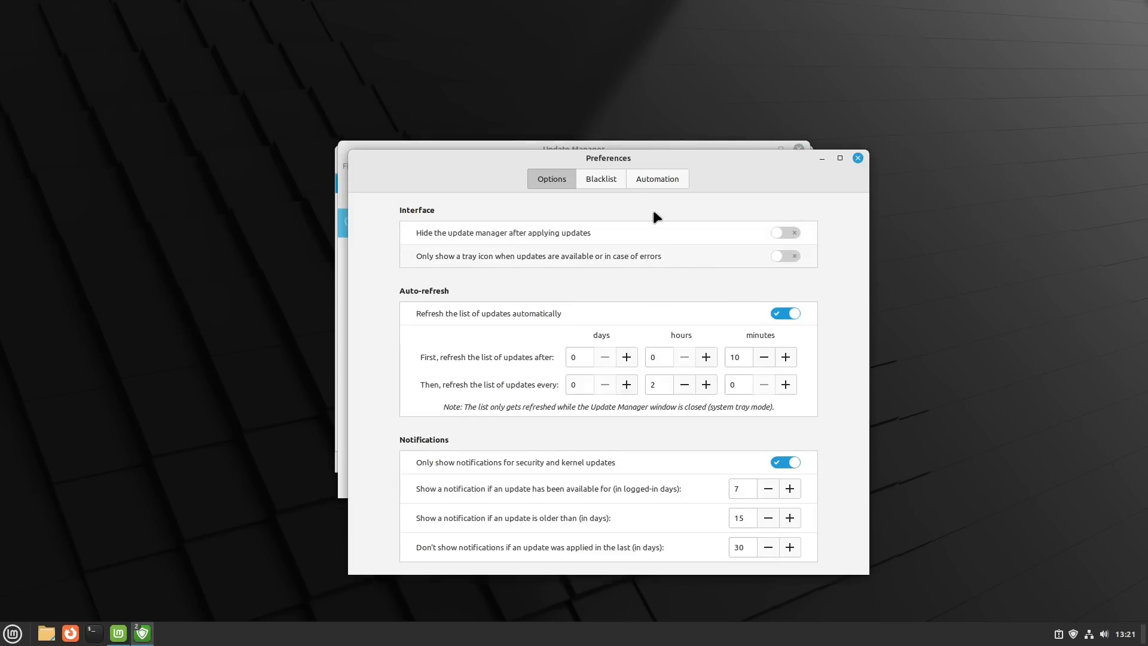
click(631, 179)
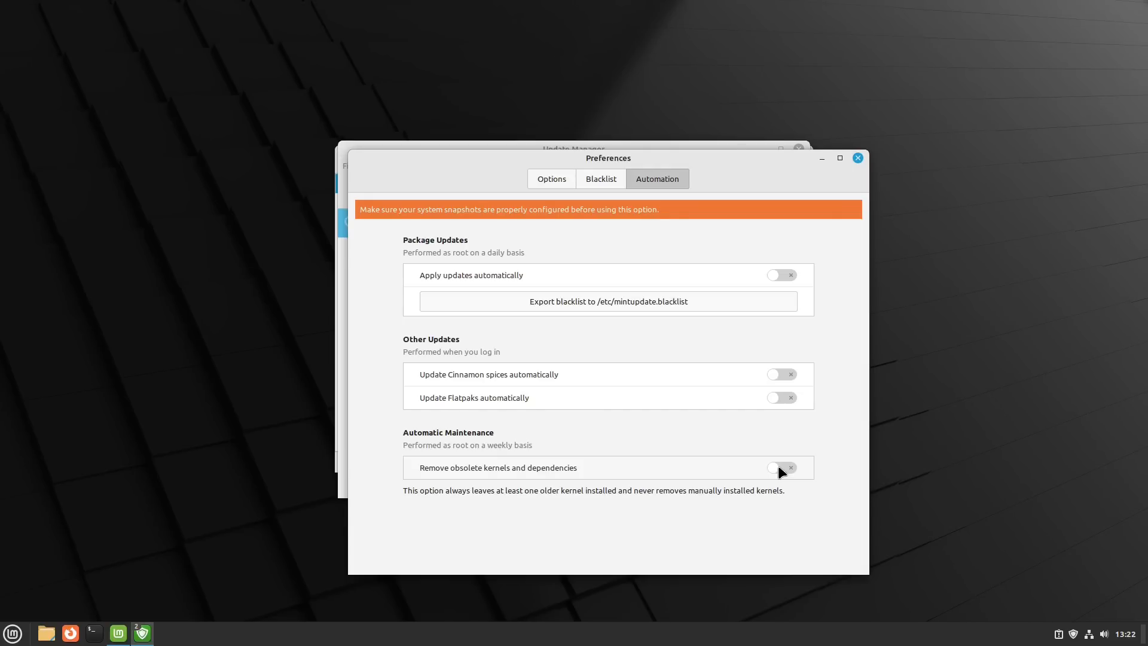
click(596, 180)
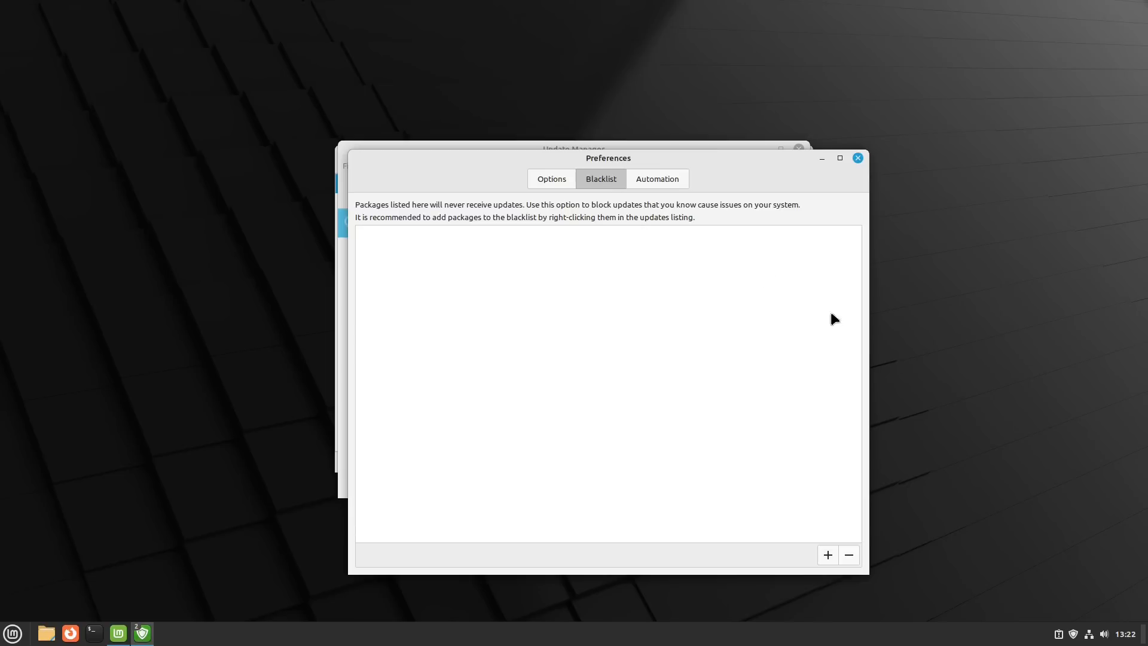
click(552, 179)
click(858, 158)
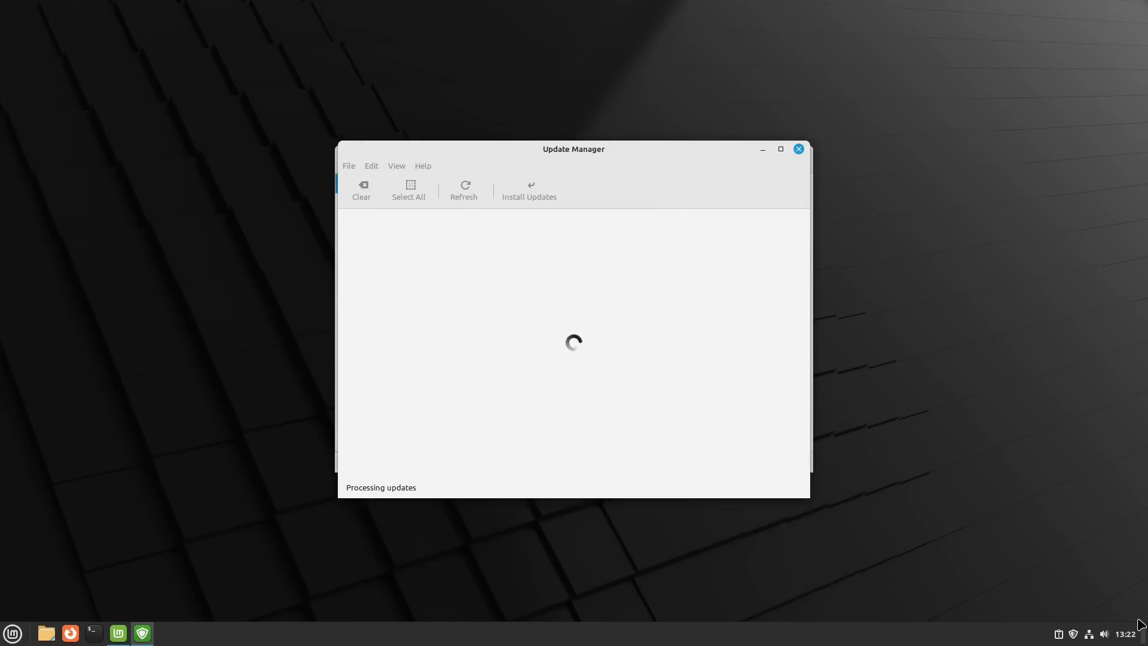
- Look up the System Info details of Linux Mint 21.1, and close the System Info, Update Manager and Welcome windows
click(12, 633)
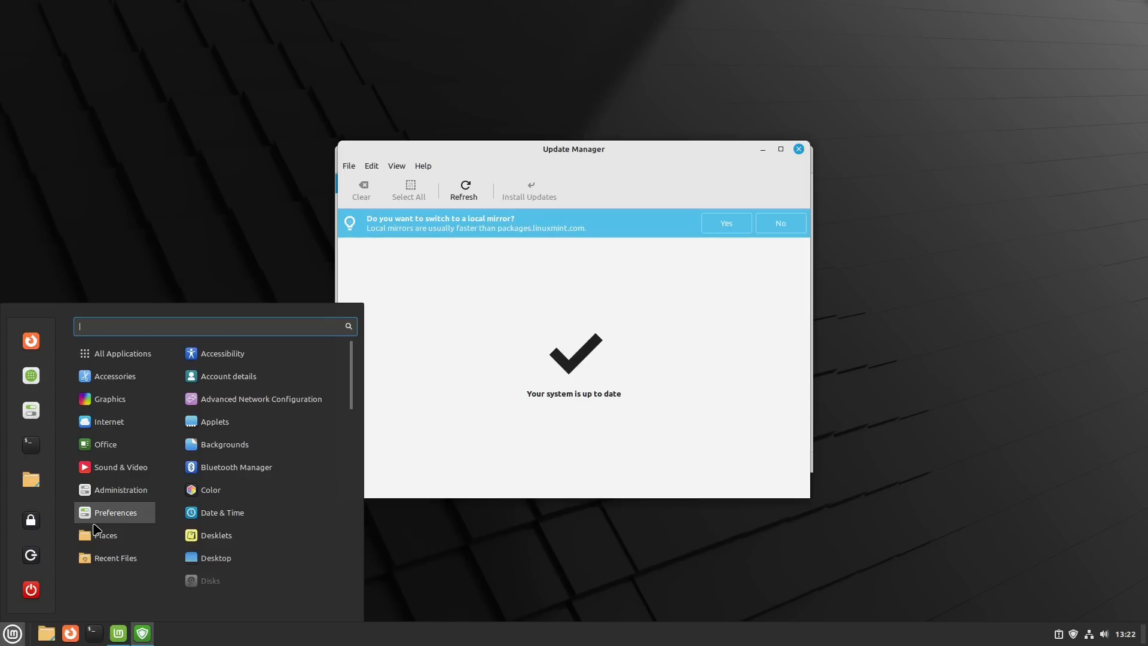
text(asdas)
key(BackSpace)
key(BackSpace)
key(BackSpace)
key(BackSpace)
key(BackSpace)
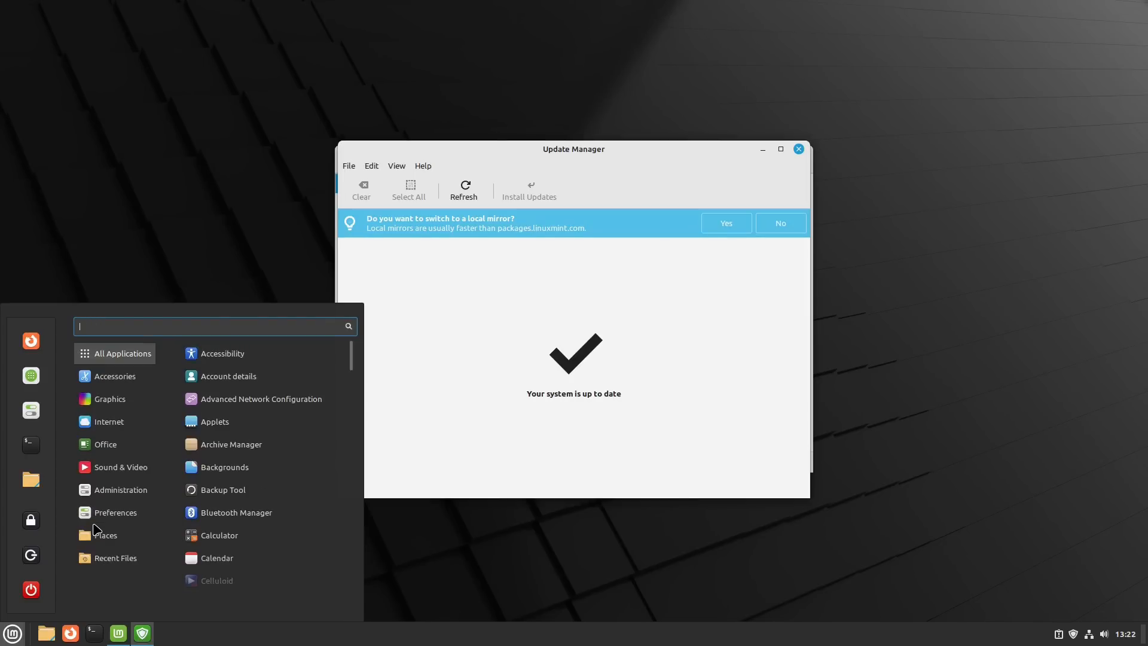
text(sys)
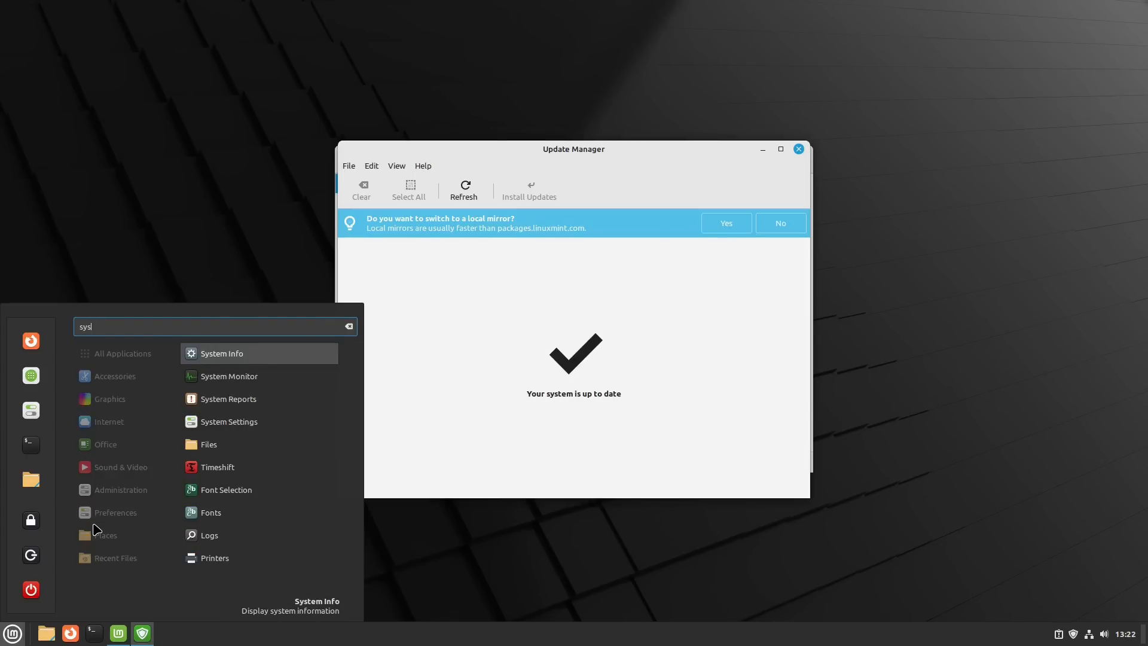
click(239, 356)
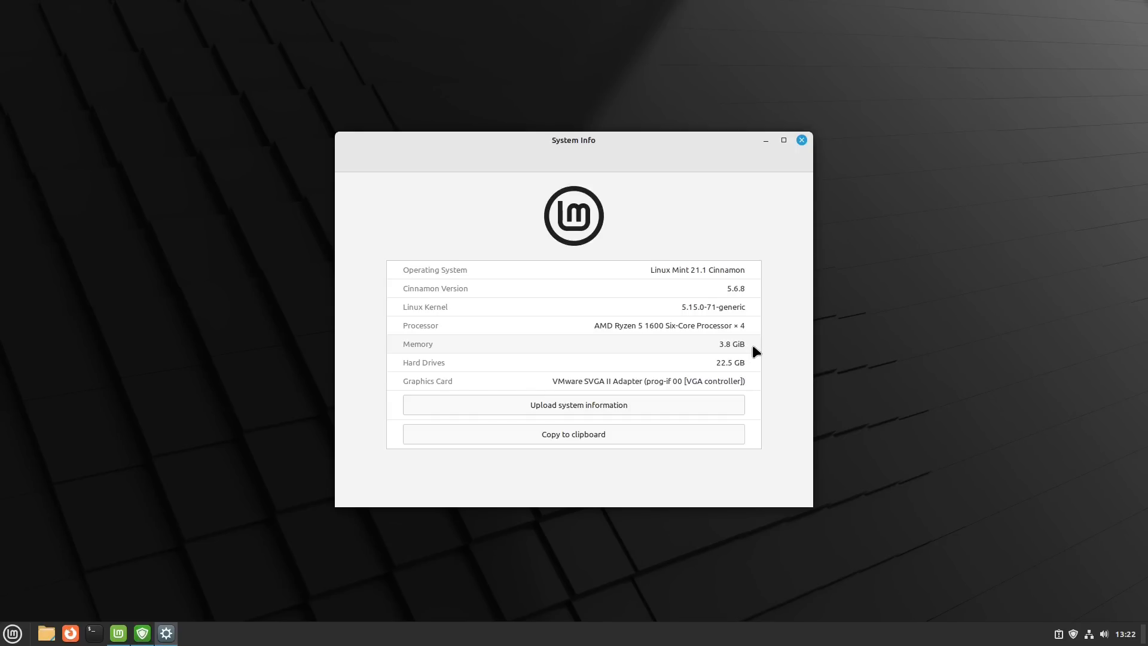
click(801, 140)
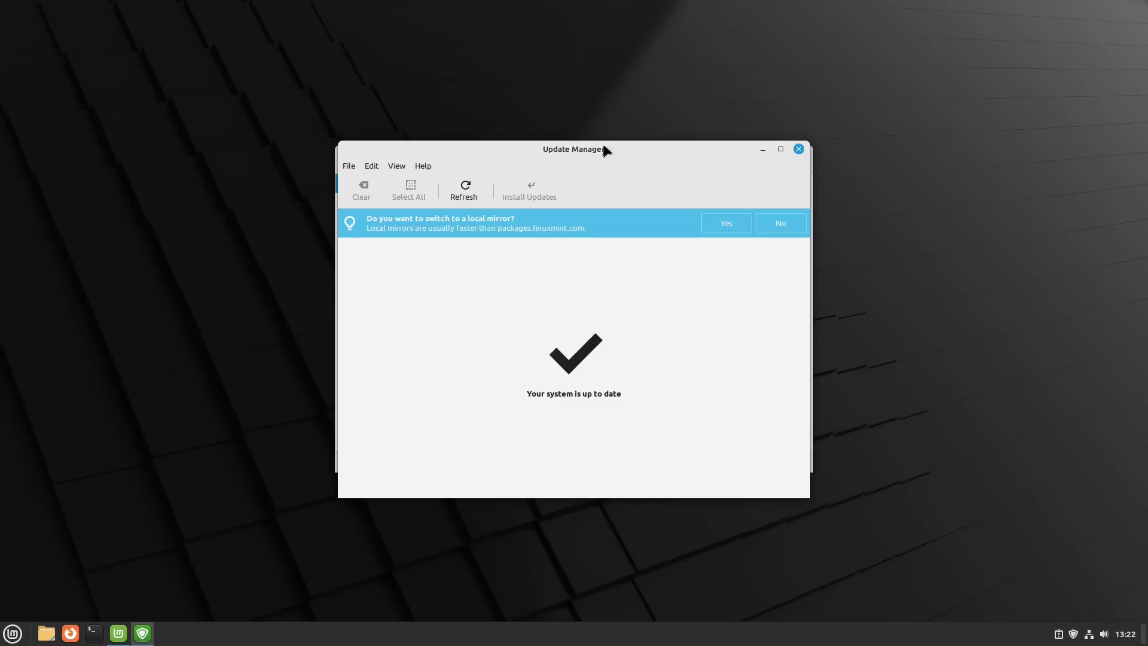
click(800, 149)
click(802, 157)
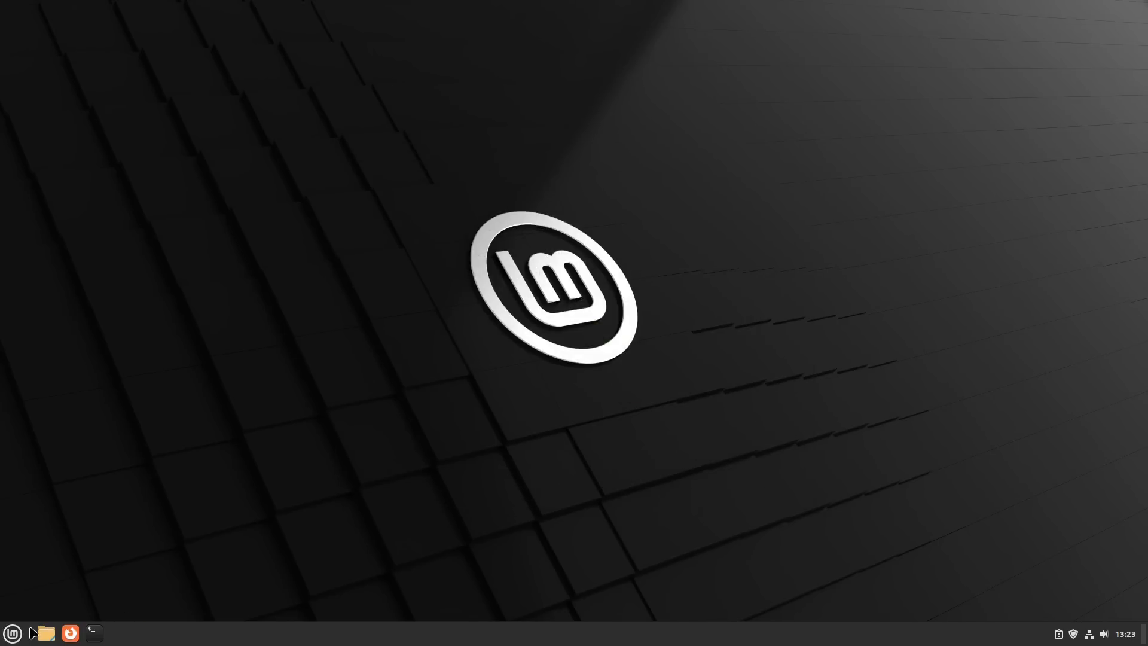
- Browse the preinstalled applications by category, including Accessories, Sound & Video and Administration
click(12, 633)
mouse_move(126, 379)
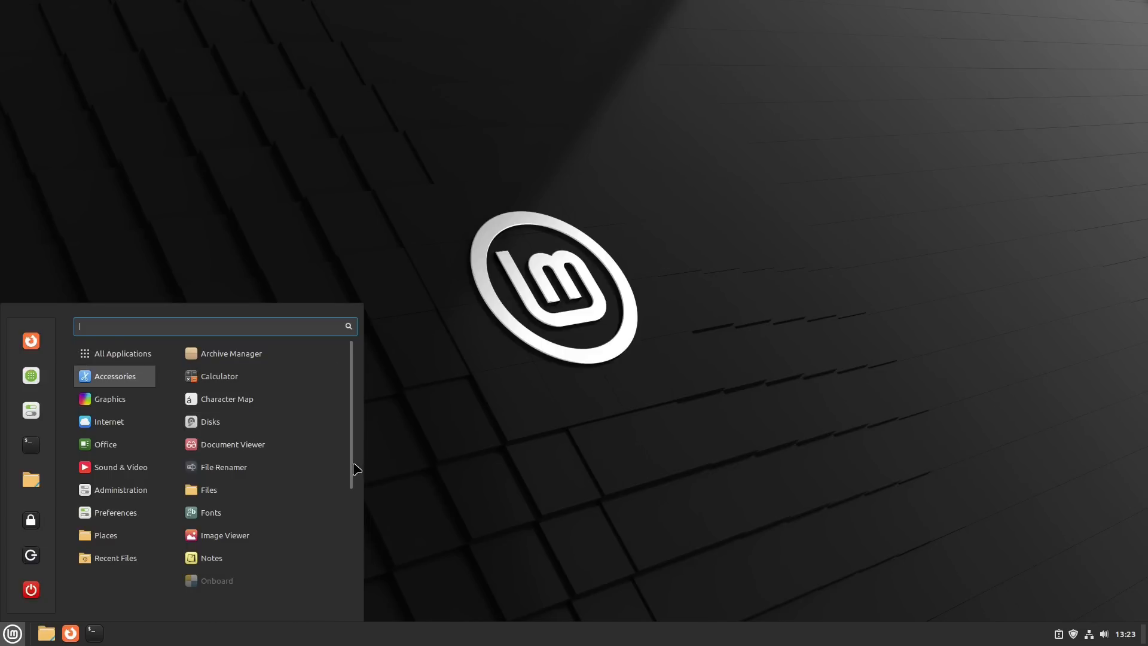
drag(353, 467, 375, 611)
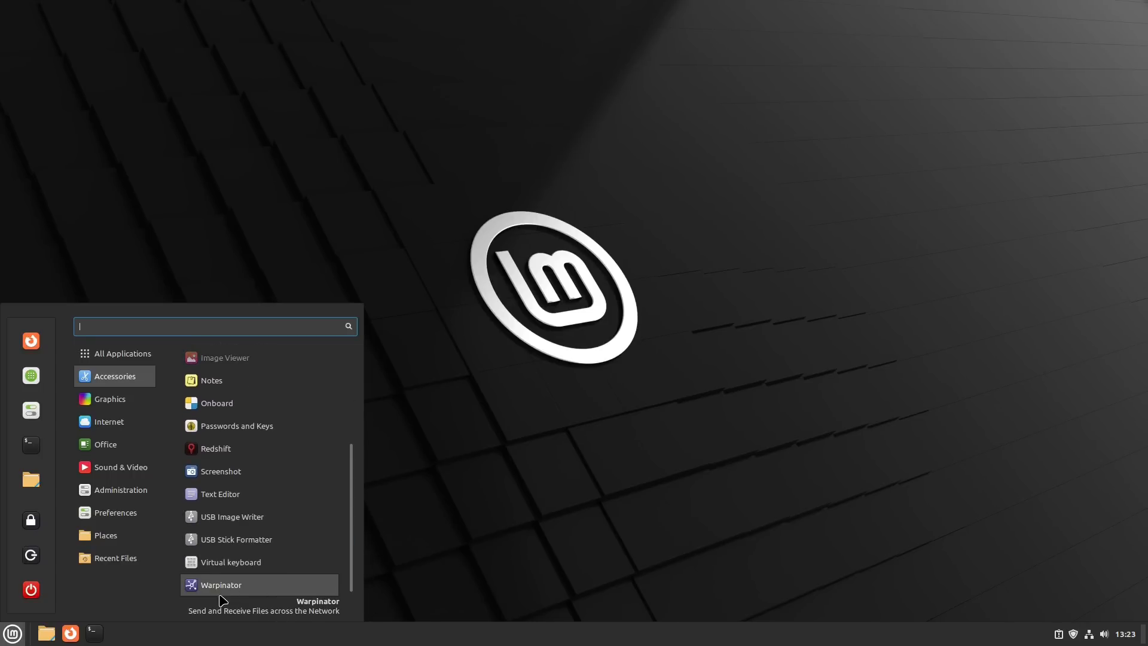
mouse_move(122, 473)
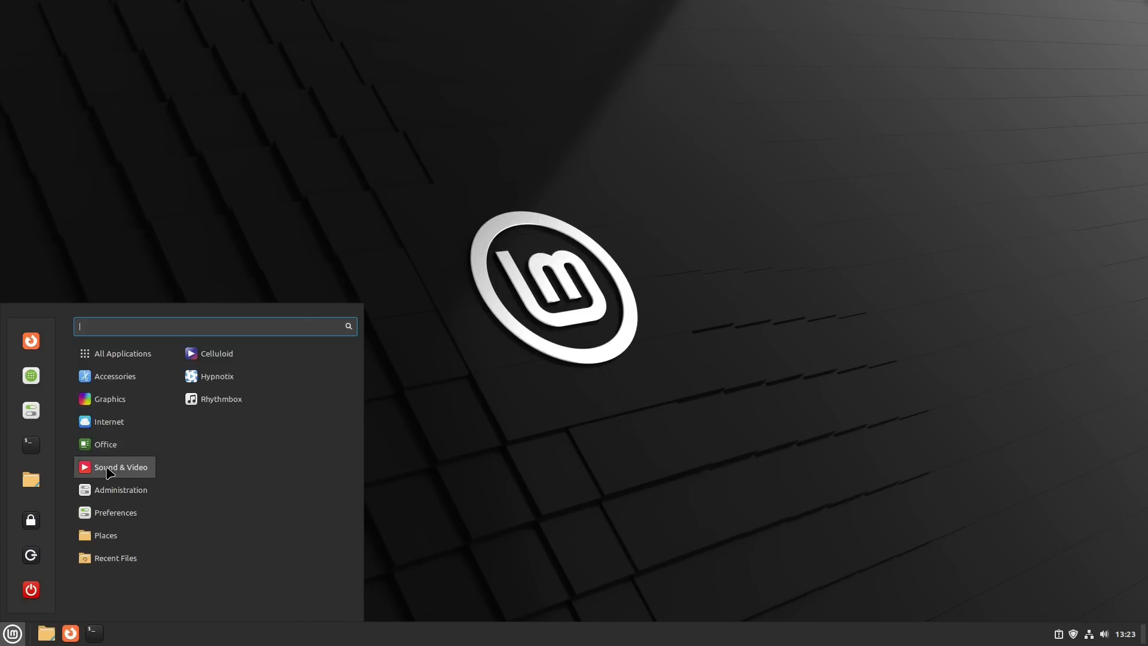
mouse_move(107, 499)
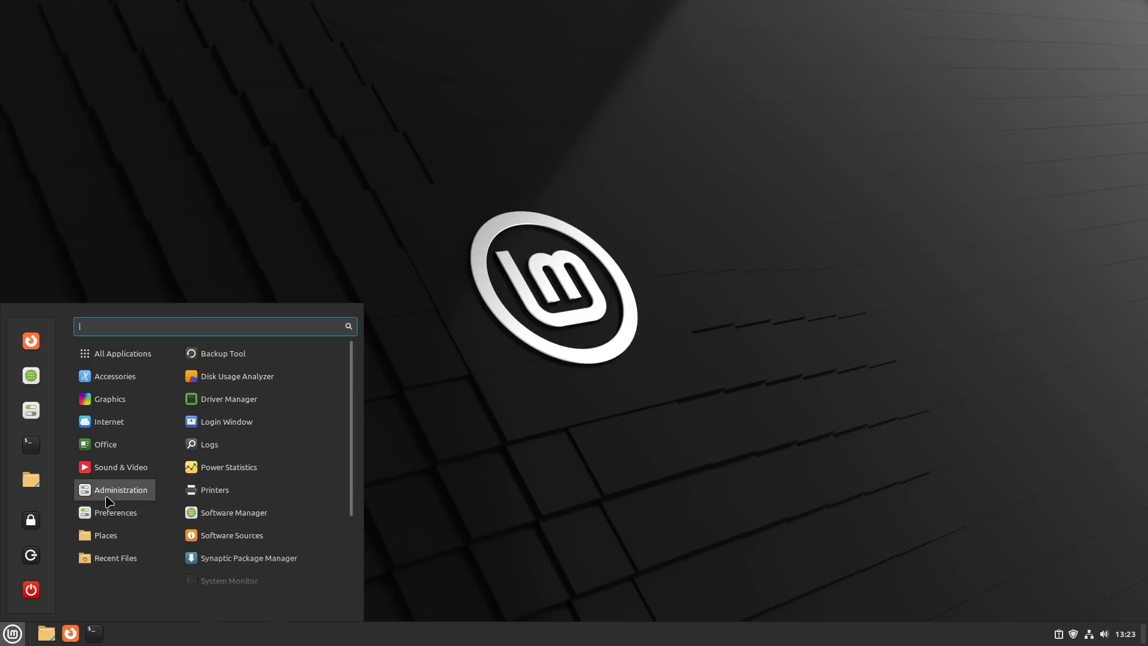
scroll(241, 444, down, 3)
scroll(241, 444, up, 3)
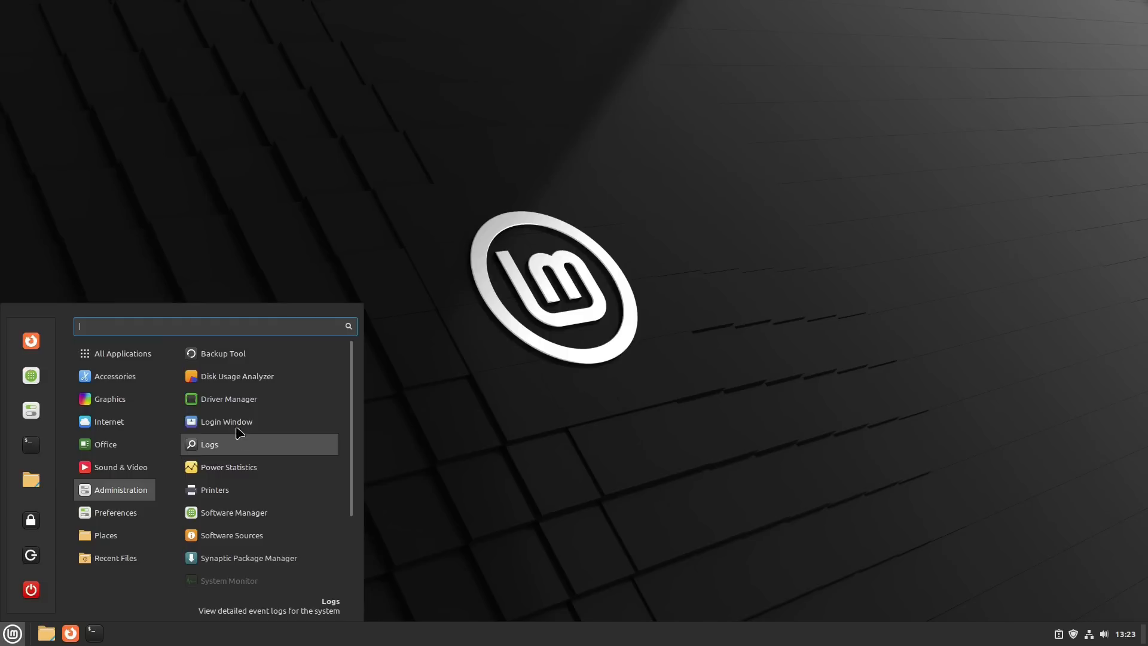
- Search the installed applications for usb, clear the search and return to the desktop
text(usb)
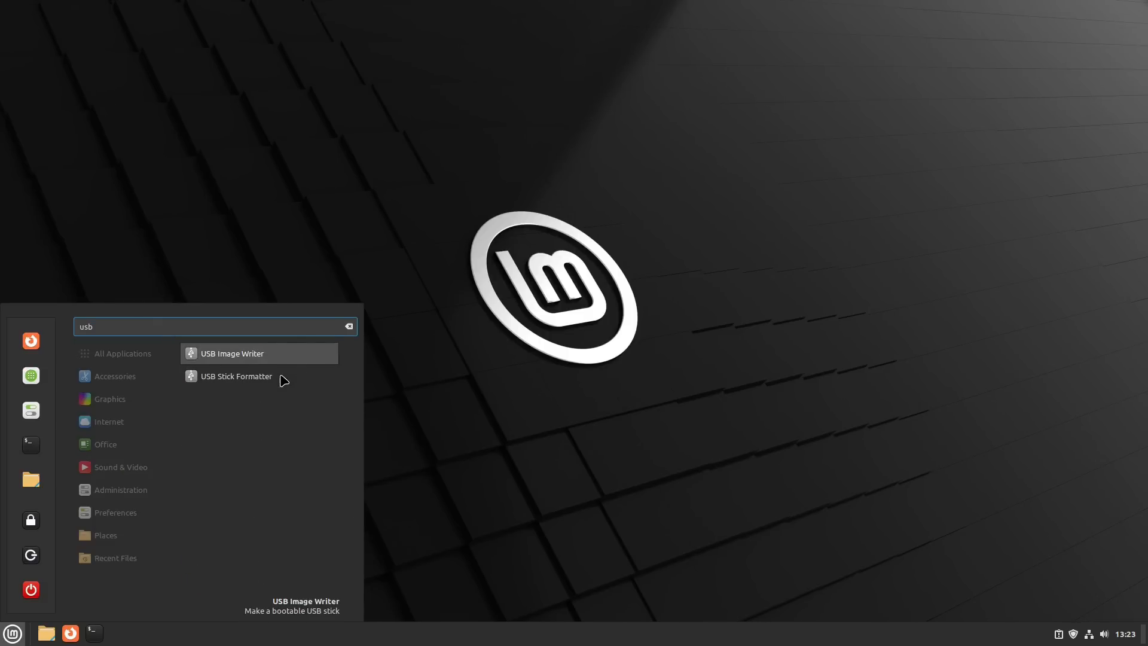
click(353, 325)
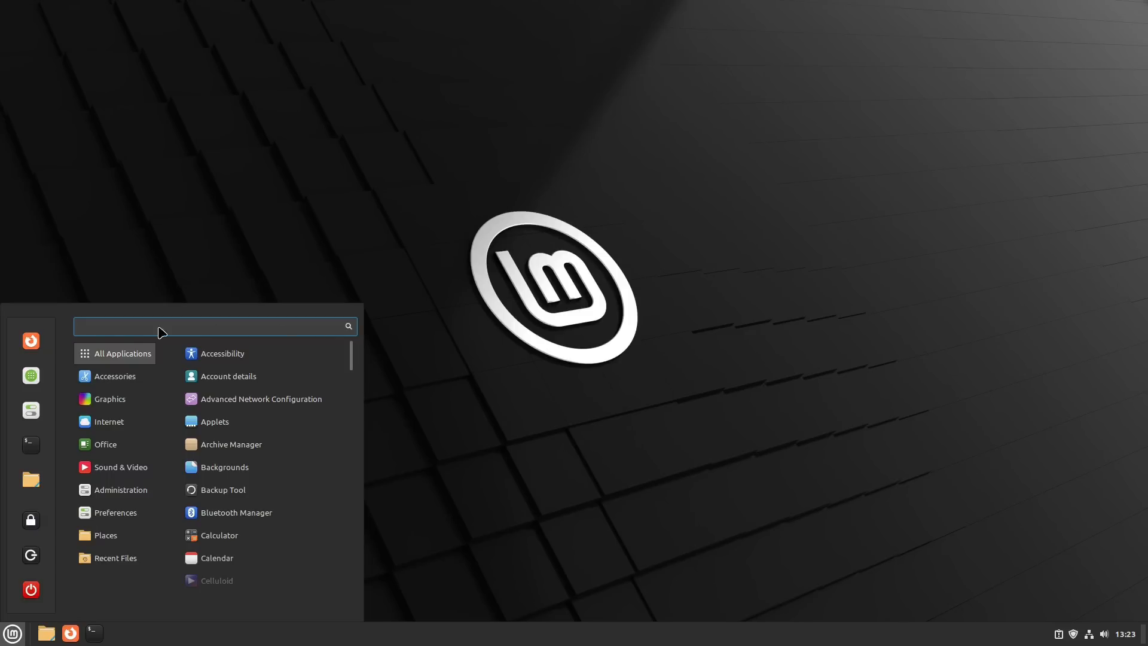
click(224, 208)
- Launch Firefox, look at its default new tab page and close that tab again
click(70, 634)
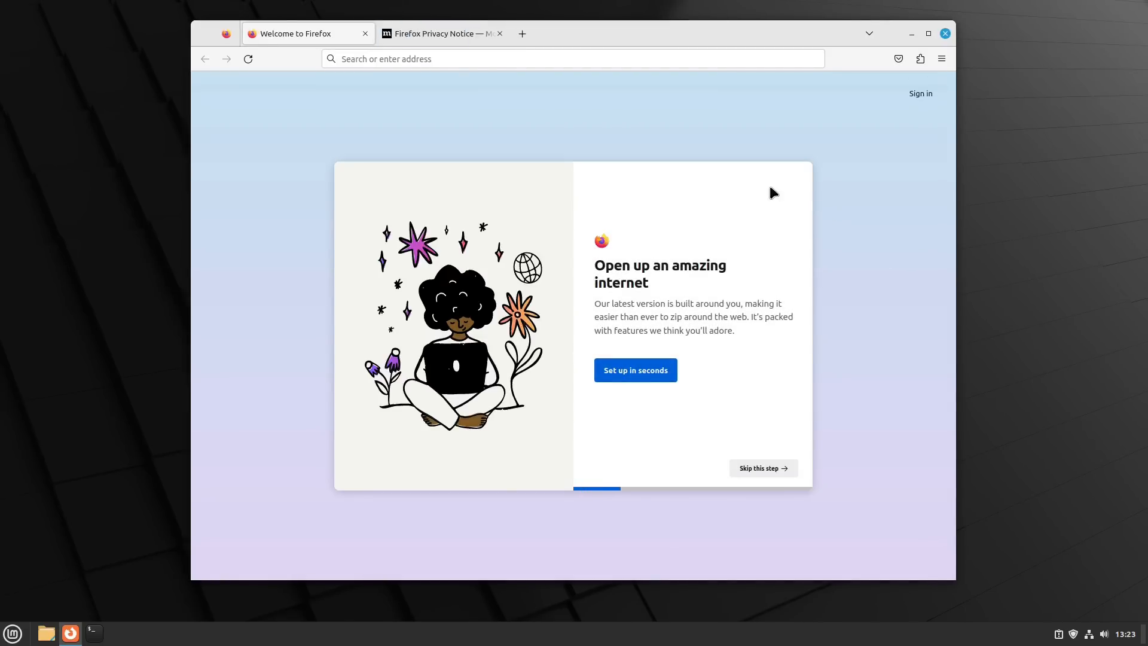
click(522, 35)
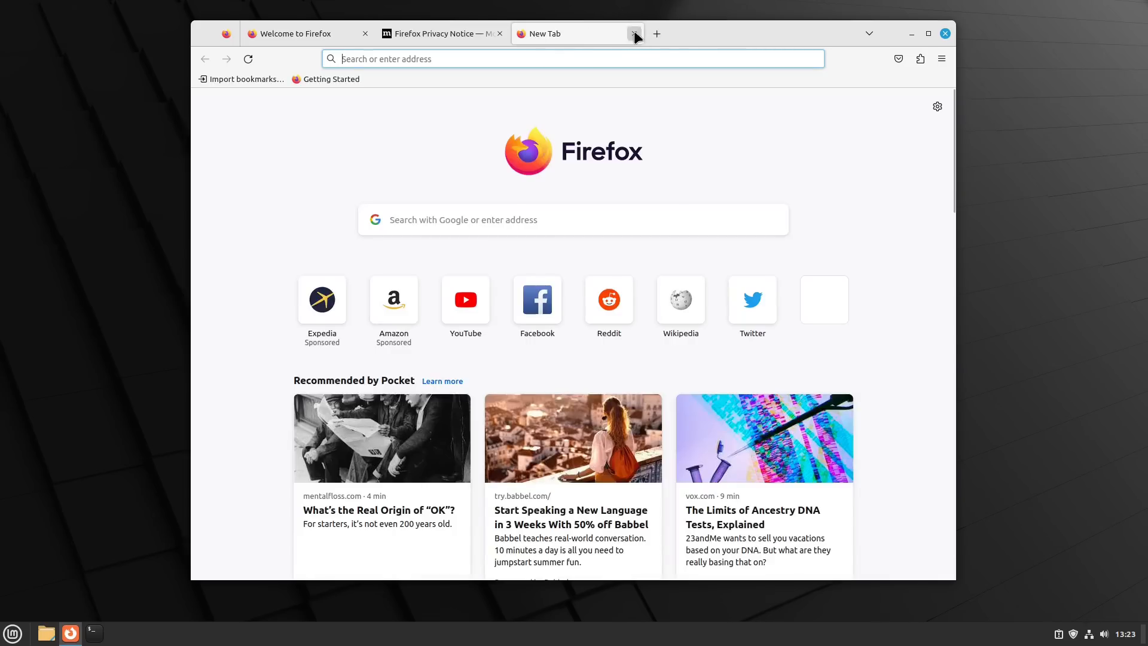
click(634, 34)
- Look up the Firefox version in the About Firefox window, and close both that window and the browser
key(alt)
click(376, 29)
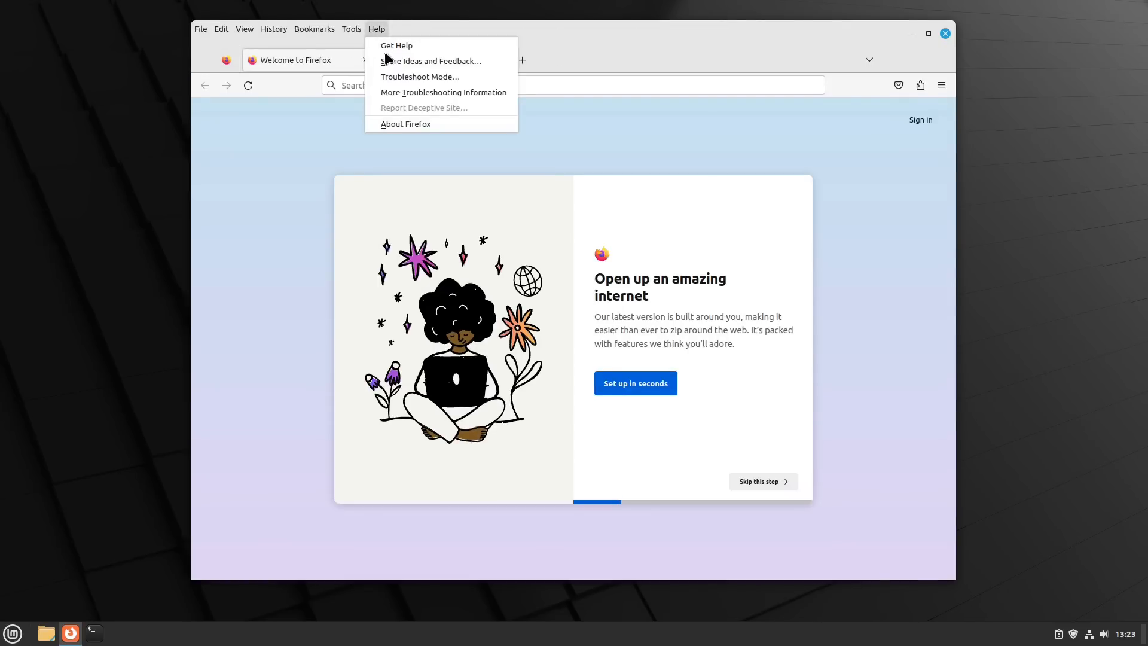
click(410, 124)
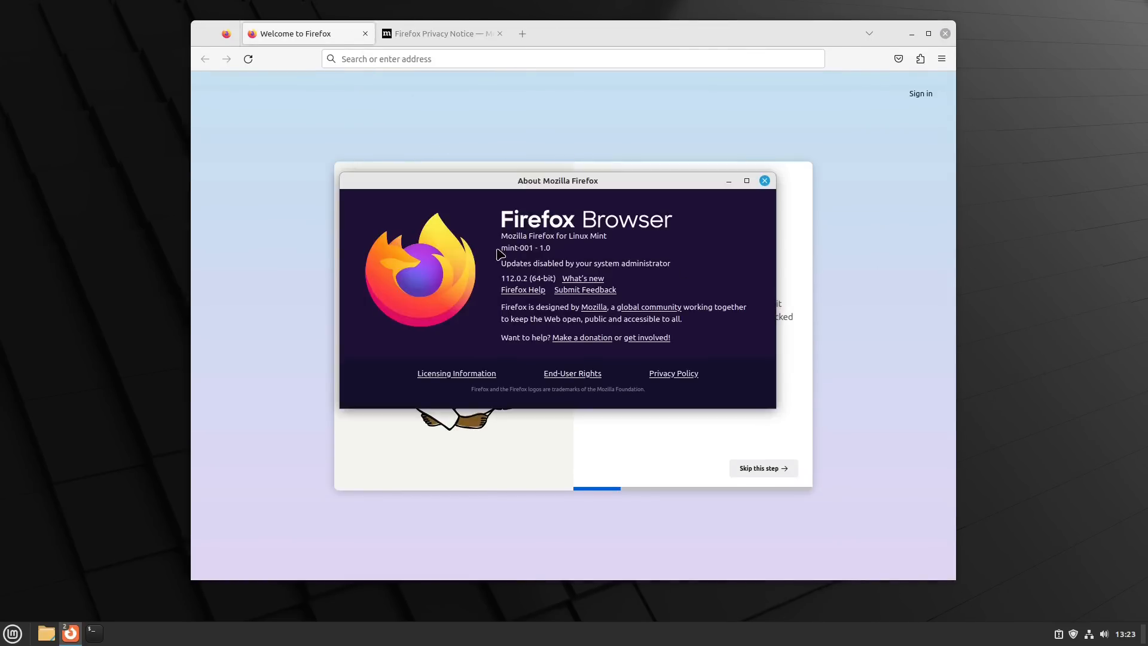
drag(505, 279, 515, 280)
click(765, 181)
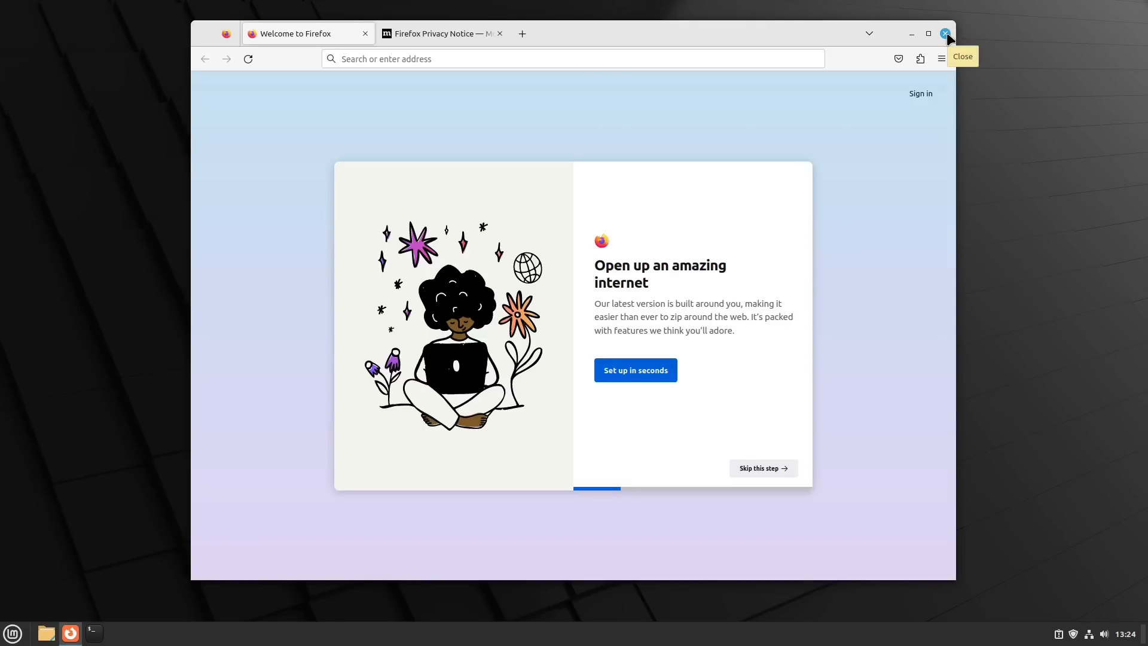
click(945, 34)
- Browse the preinstalled applications in the Office, Sound & Video and Internet categories
click(13, 633)
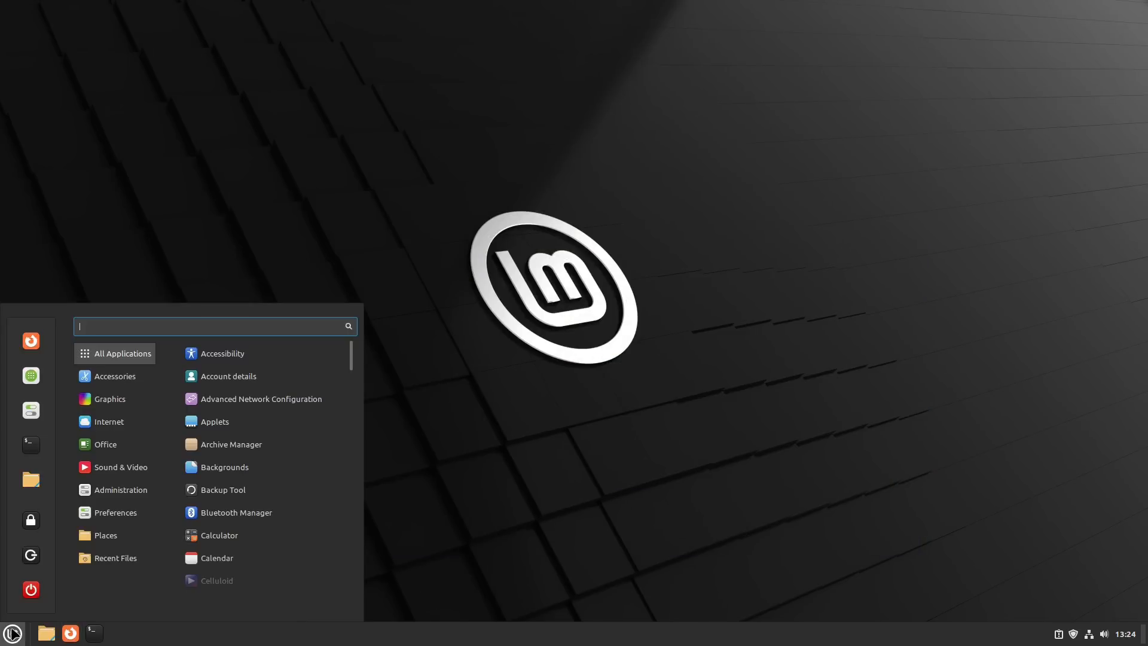
mouse_move(108, 453)
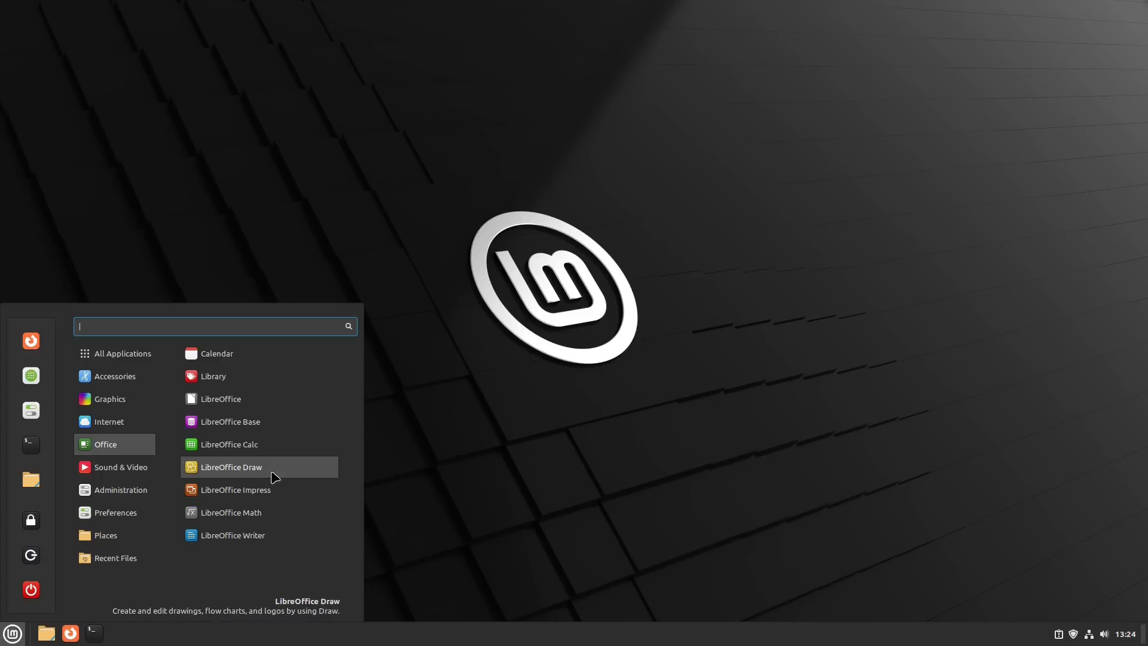
mouse_move(146, 468)
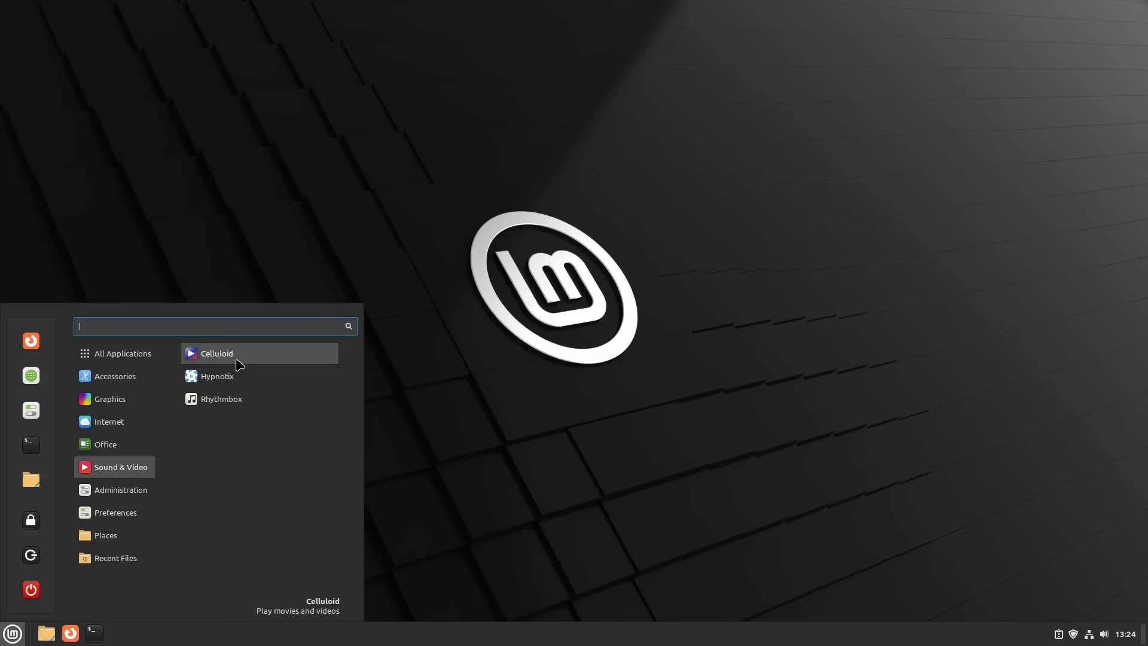
mouse_move(133, 420)
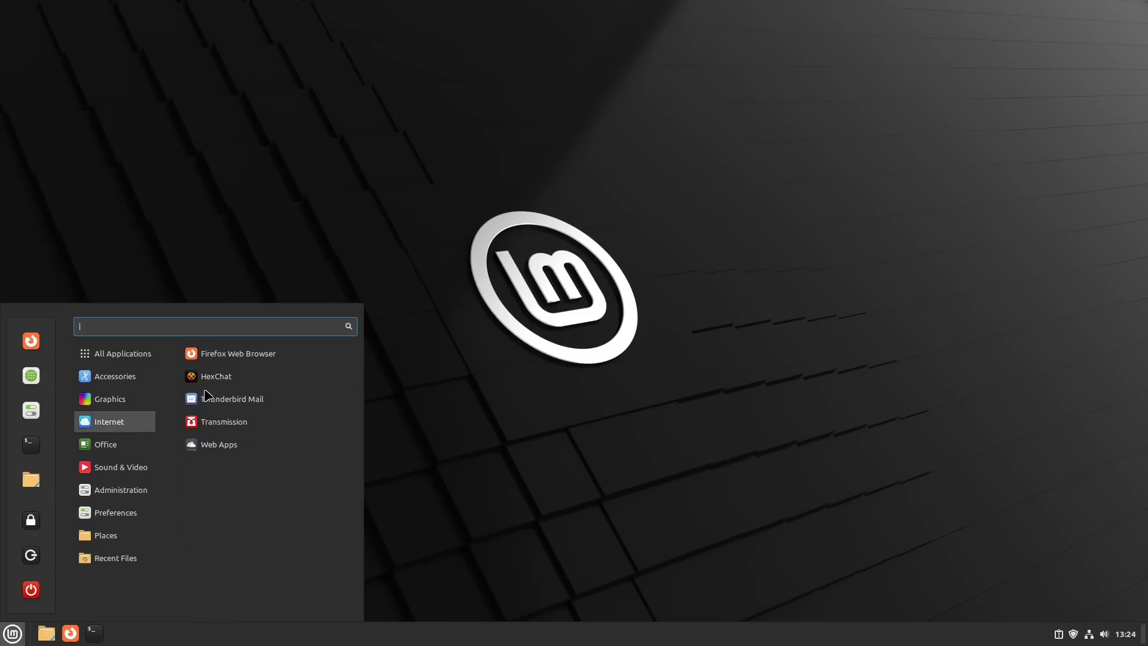
- Open Web Apps, start adding a new web app, and look at its icon chooser without selecting an icon
click(248, 447)
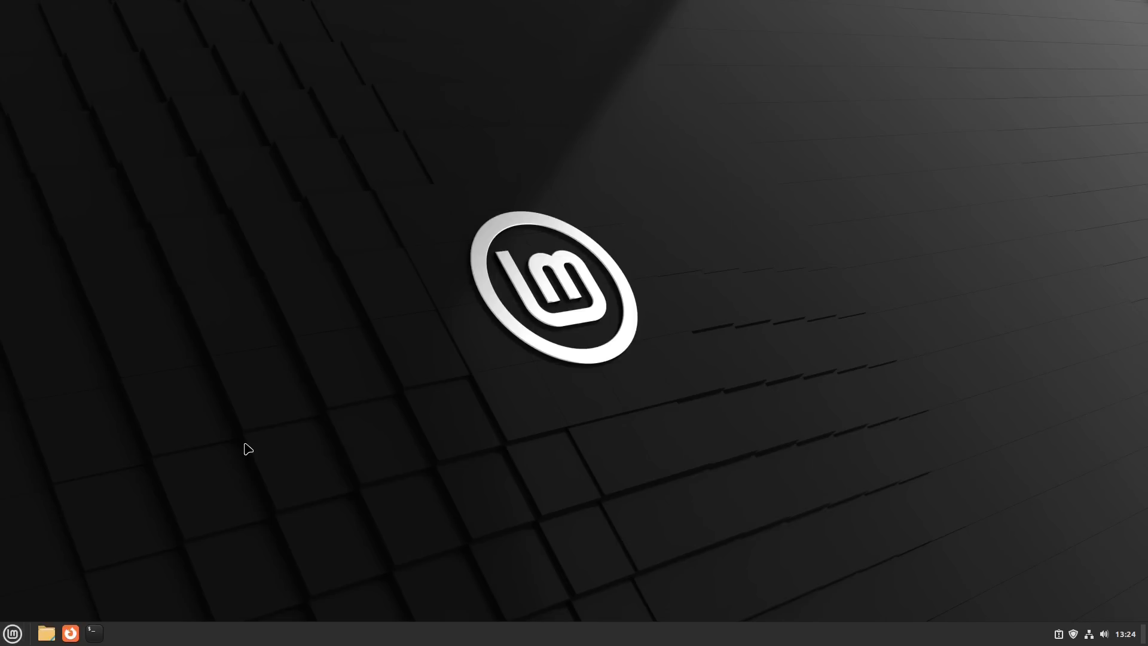
drag(216, 19, 758, 185)
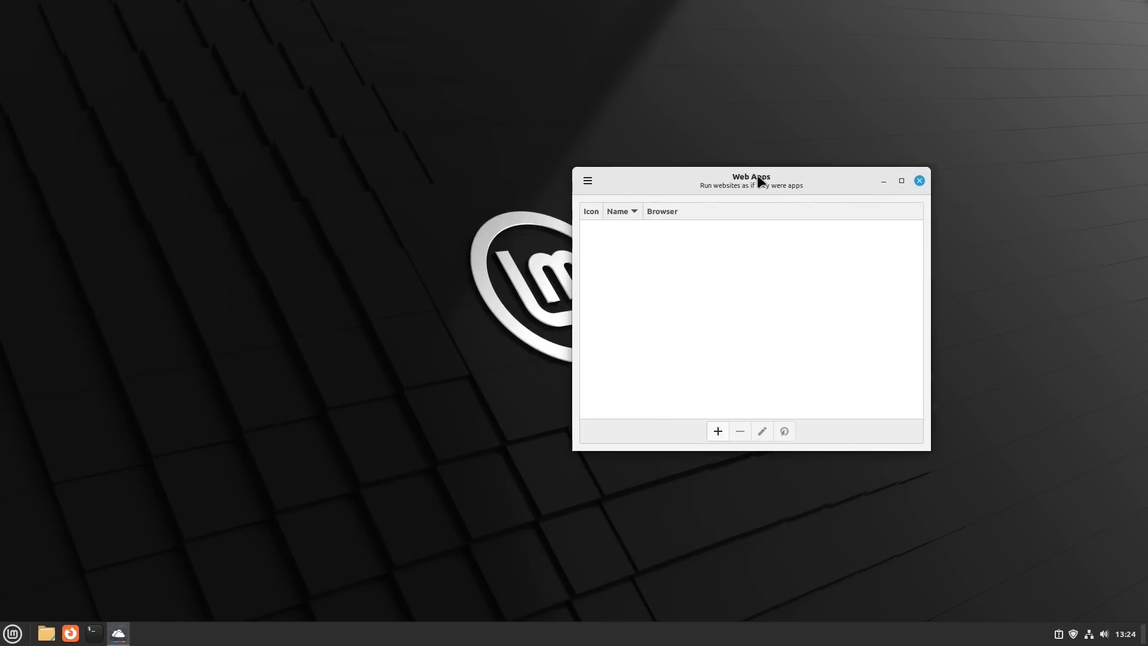
click(725, 432)
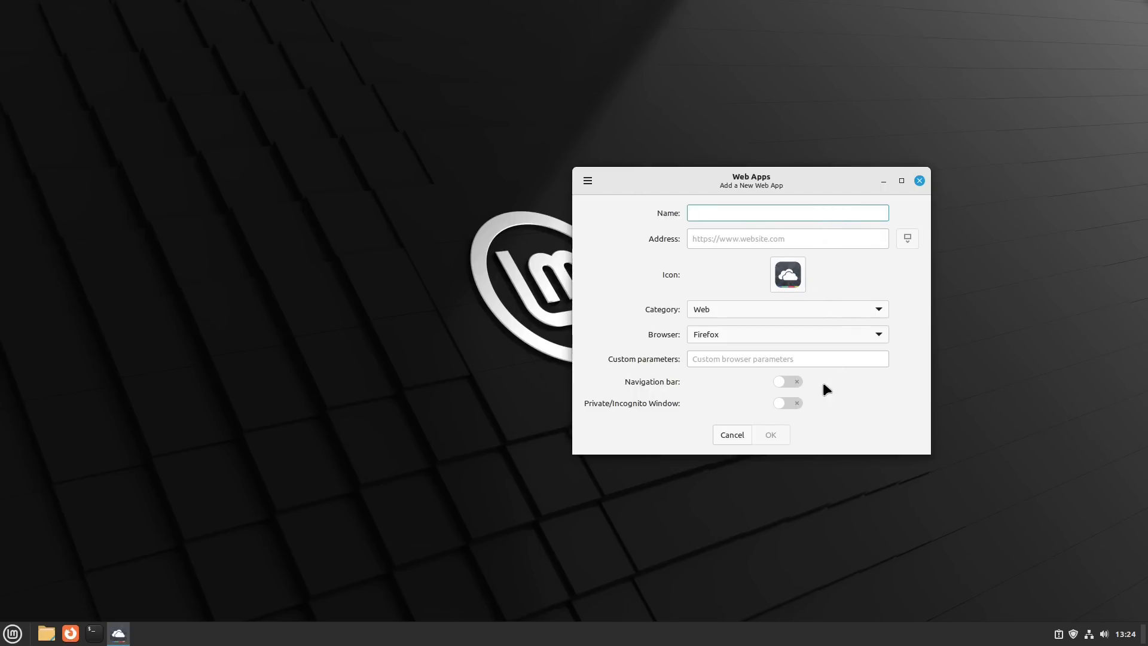
click(786, 272)
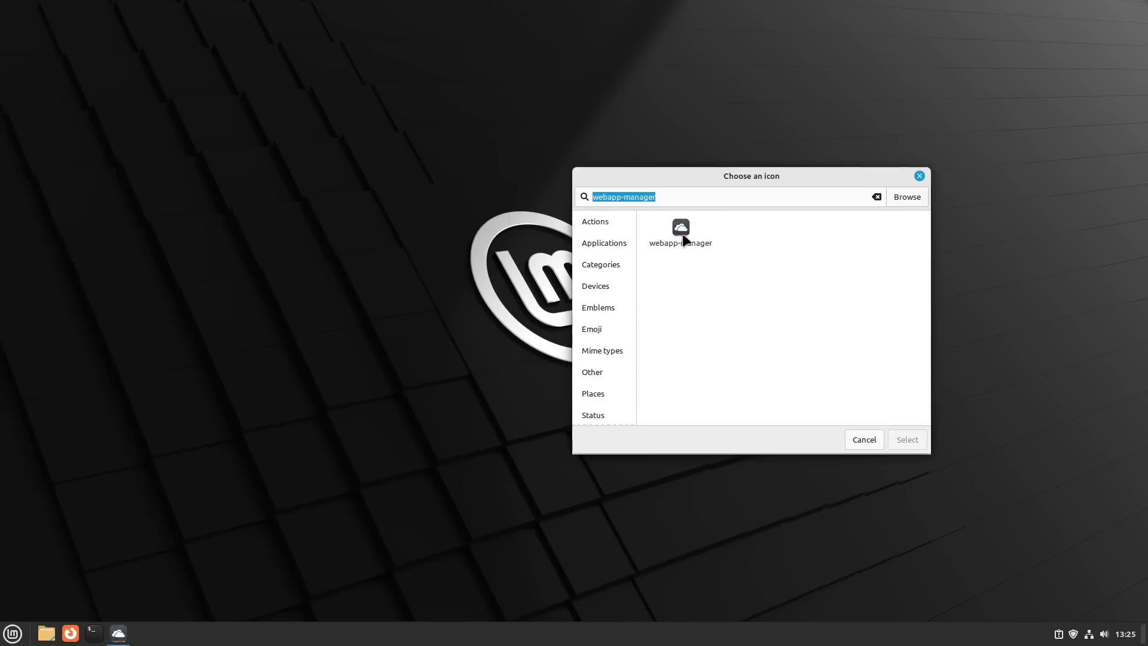
click(874, 436)
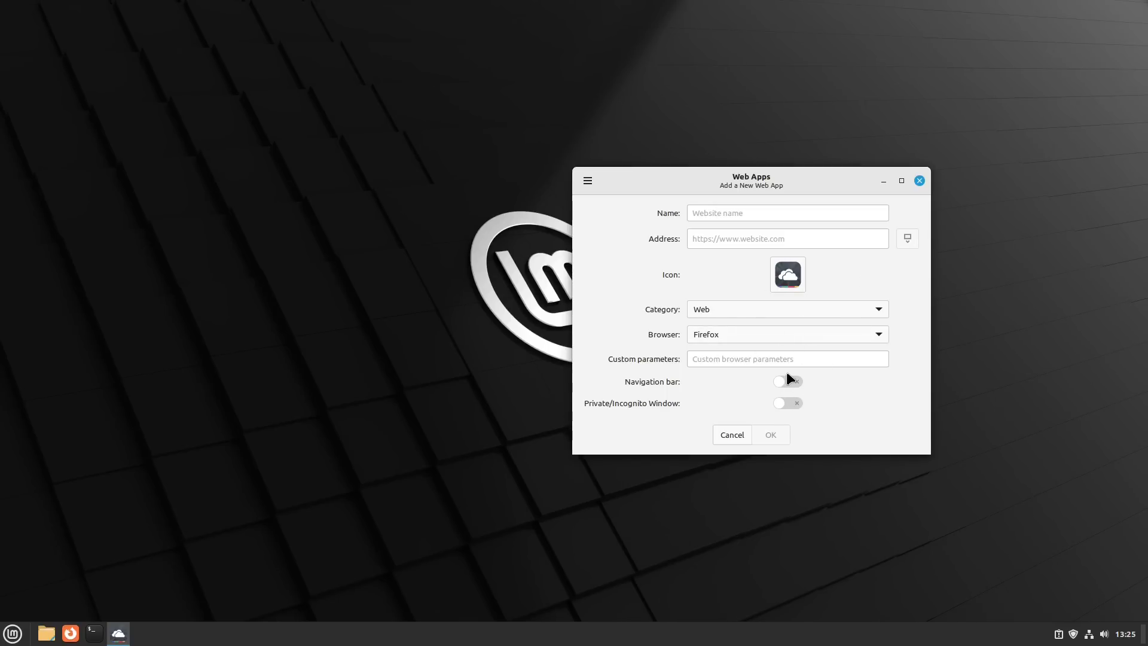
- Check which browsers are offered for the new web app, and close Web Apps without adding anything
click(788, 337)
click(788, 337)
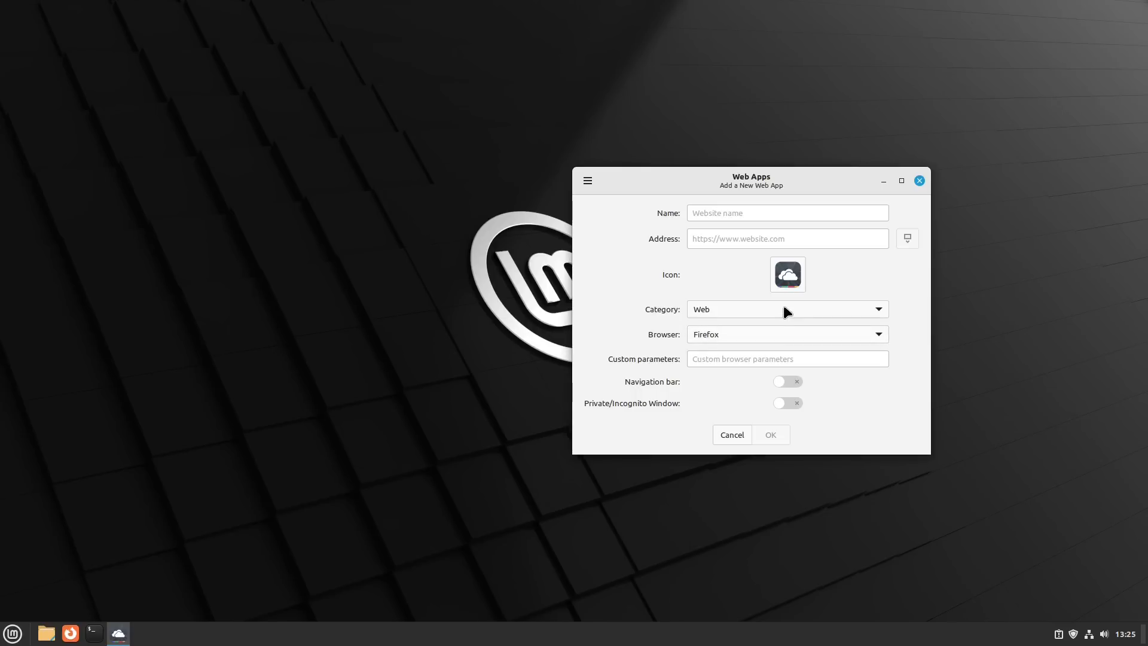
click(784, 338)
click(784, 338)
click(793, 341)
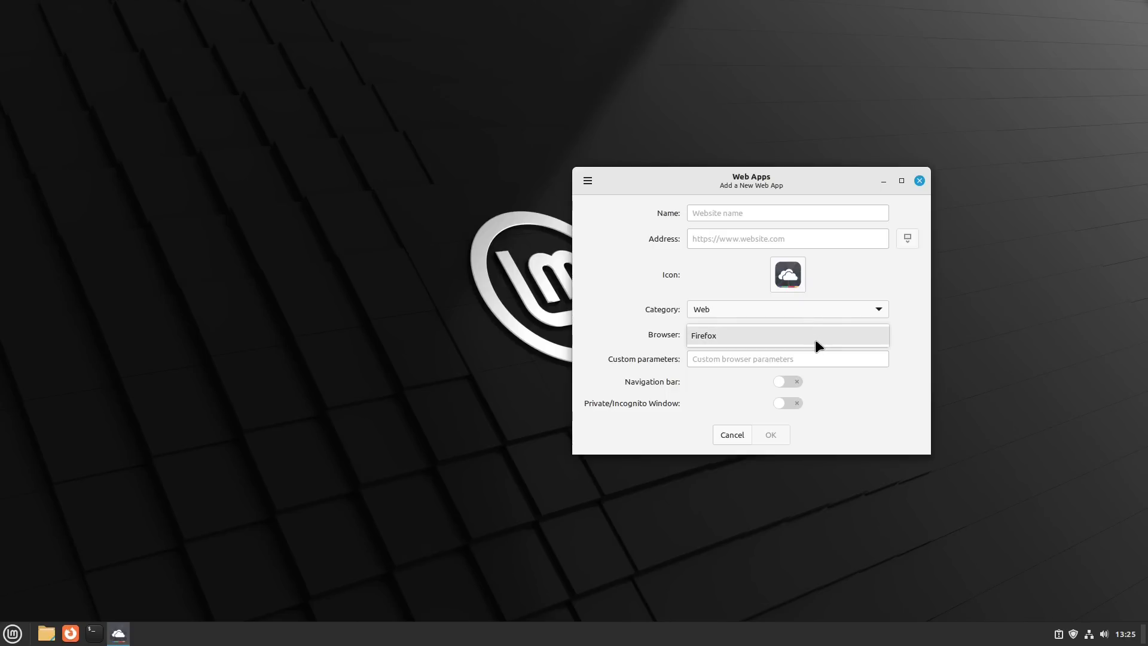
click(814, 336)
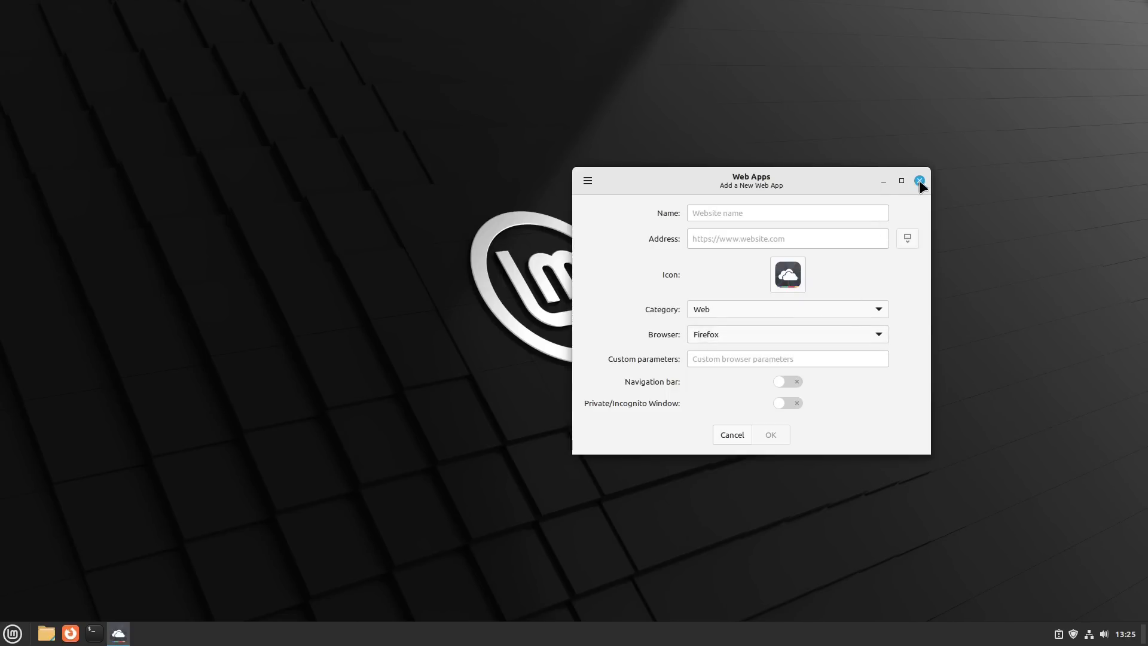
click(919, 180)
click(12, 638)
click(12, 638)
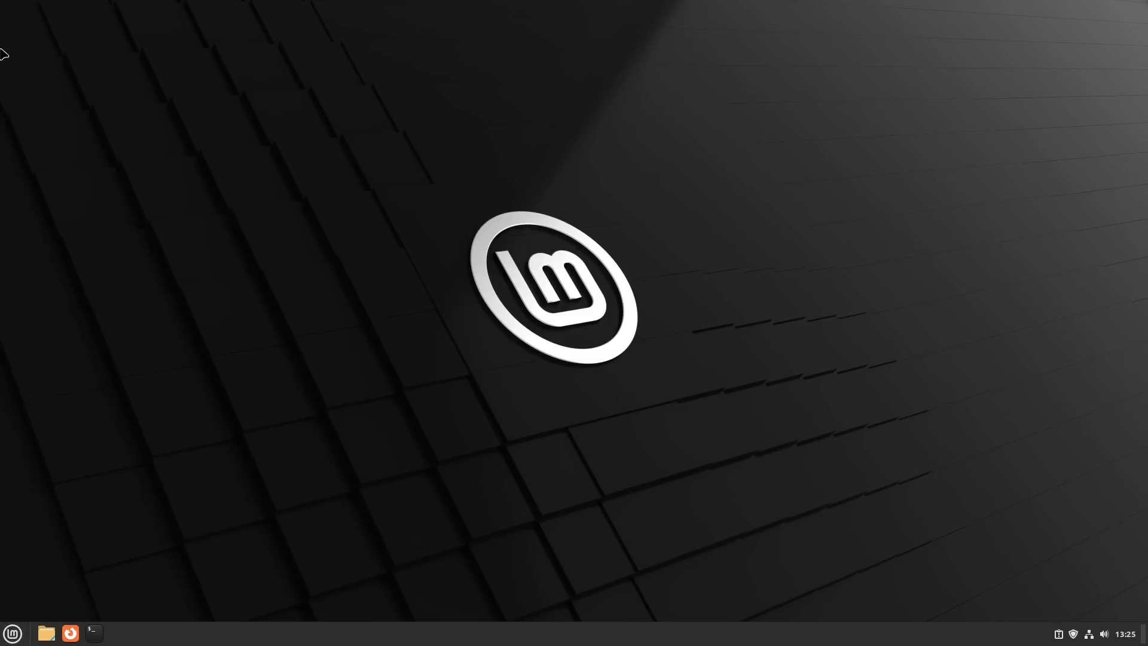
- Open the desktop's Customize window and go on to the Desktop Settings for the desktop icons
right_click(660, 274)
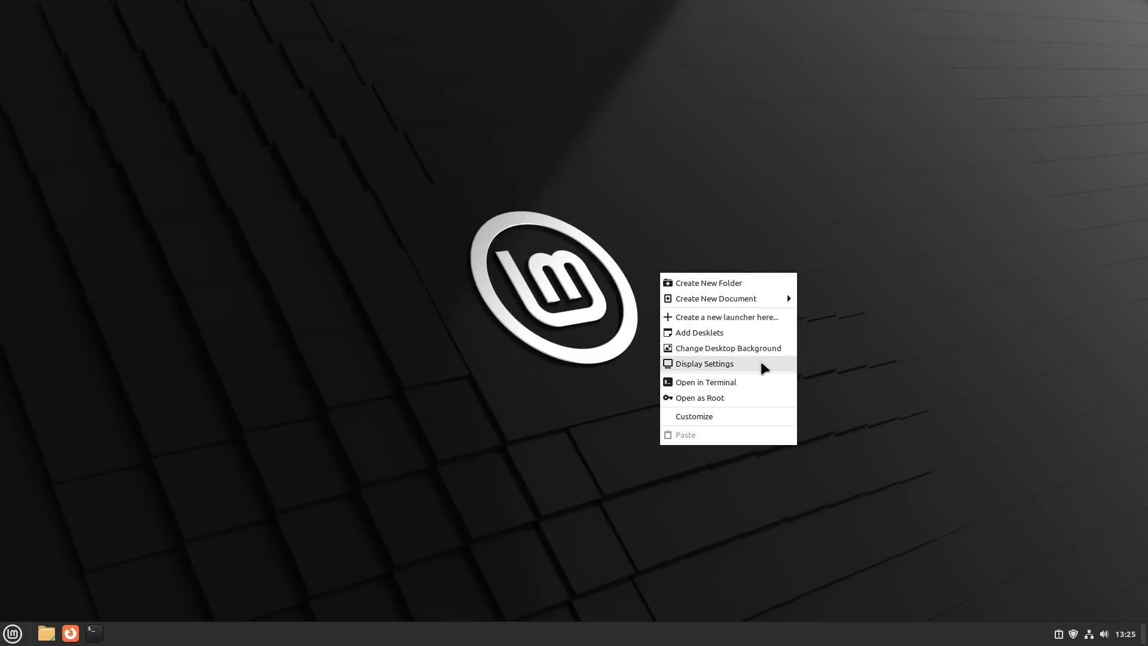
click(730, 421)
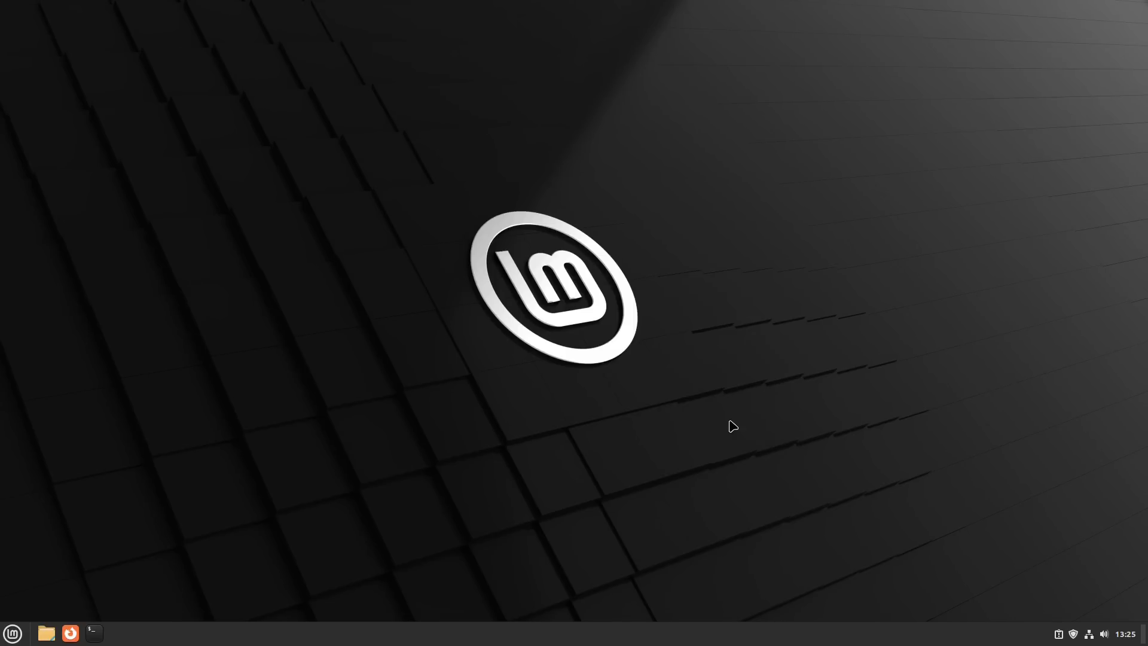
drag(378, 48, 544, 140)
click(566, 350)
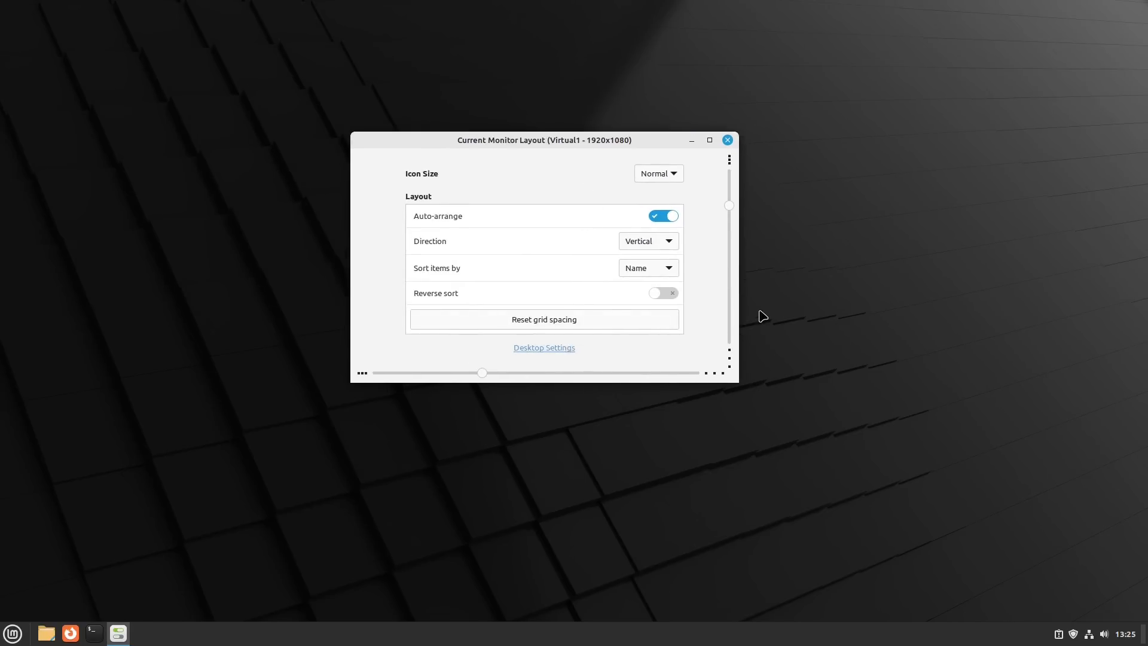
drag(649, 141, 704, 236)
drag(628, 148, 639, 125)
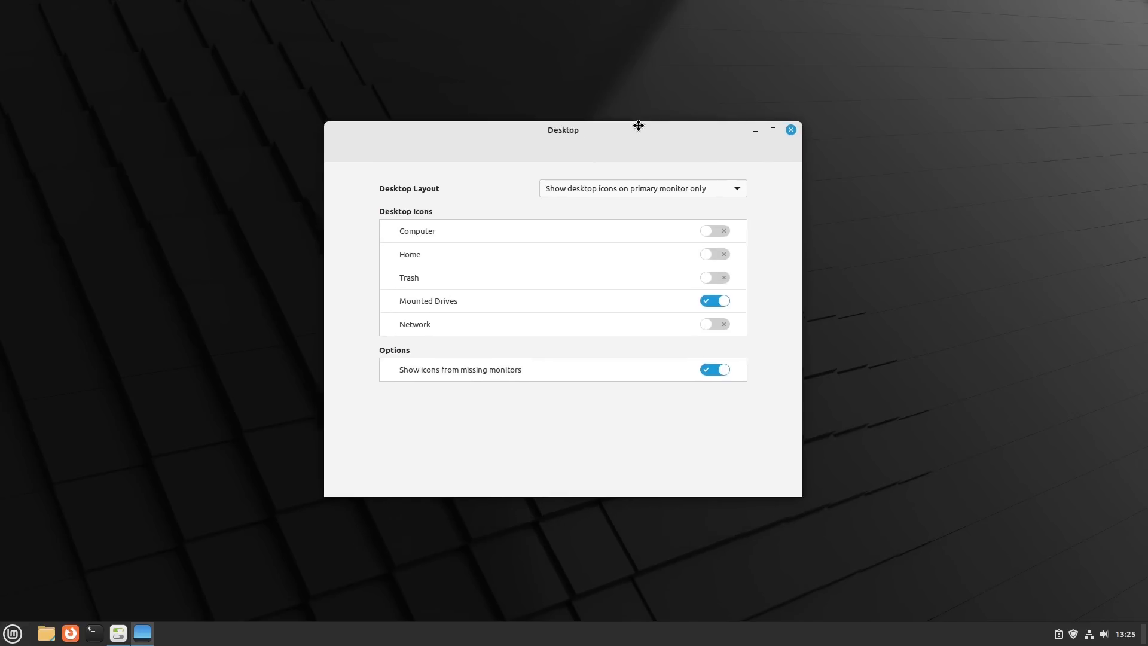
- Show the Home and Trash icons on the desktop, trying out the Network icon but leaving it disabled
click(715, 231)
click(714, 254)
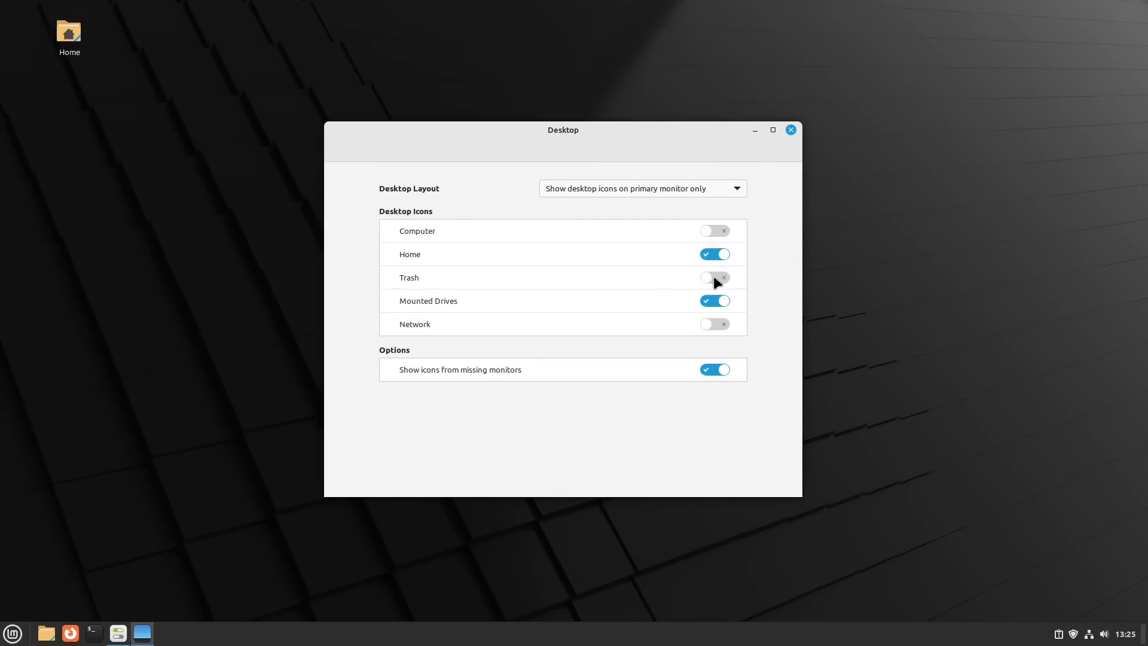
click(717, 280)
click(712, 323)
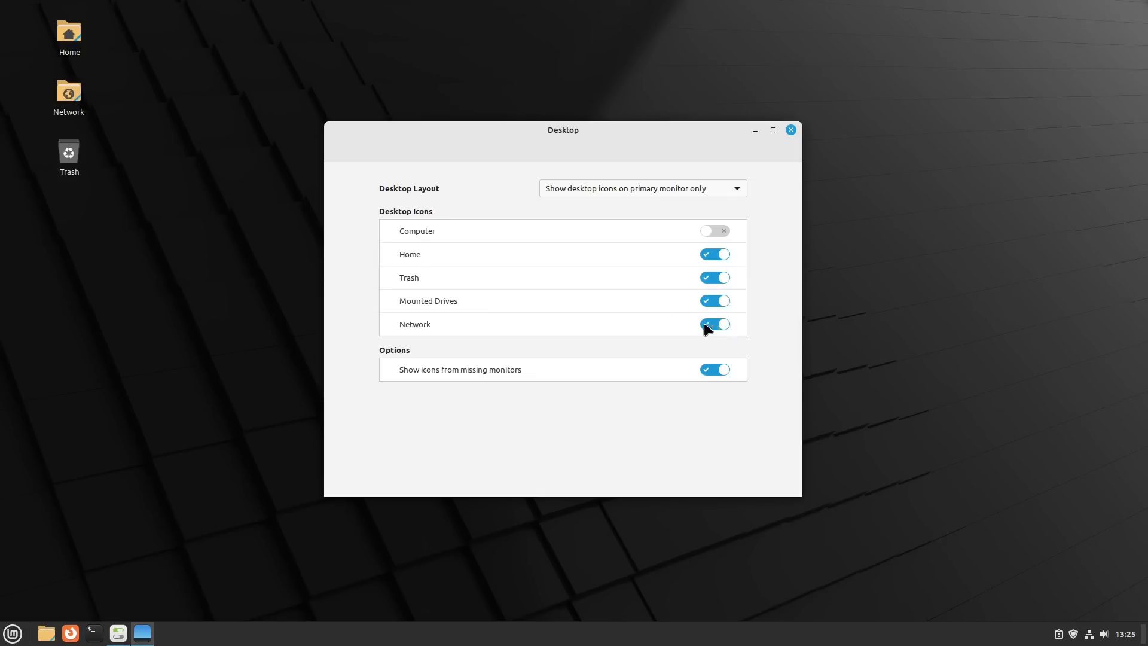
click(713, 323)
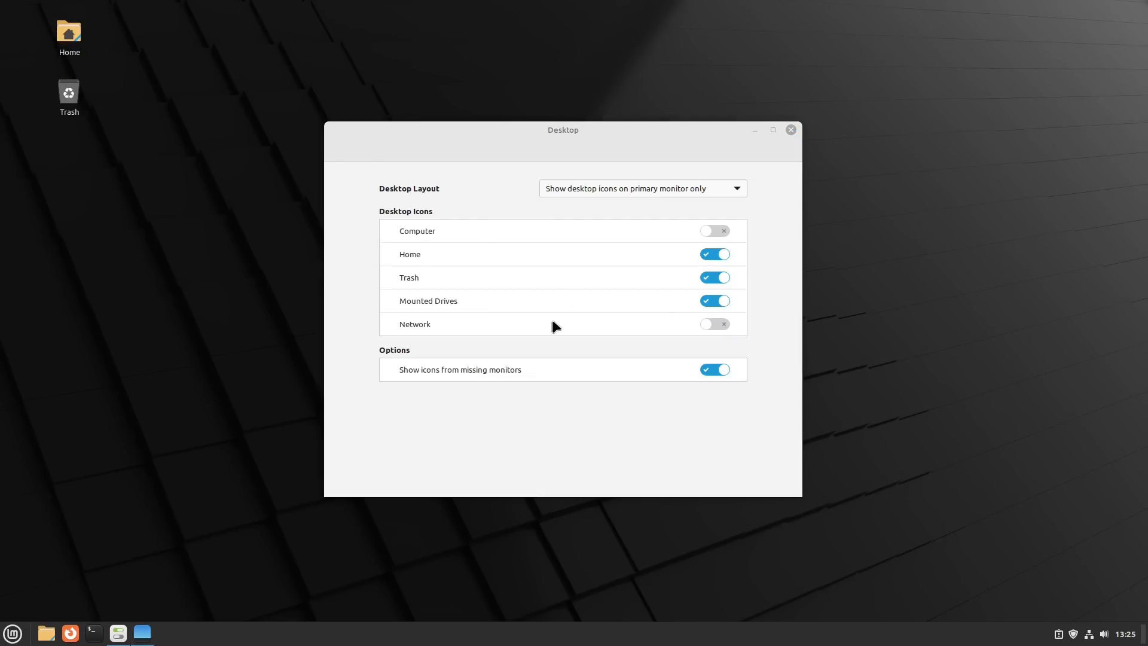
- View the home folder in the file manager, and close it along with the Desktop and Current Monitor Layout windows
key(super+e)
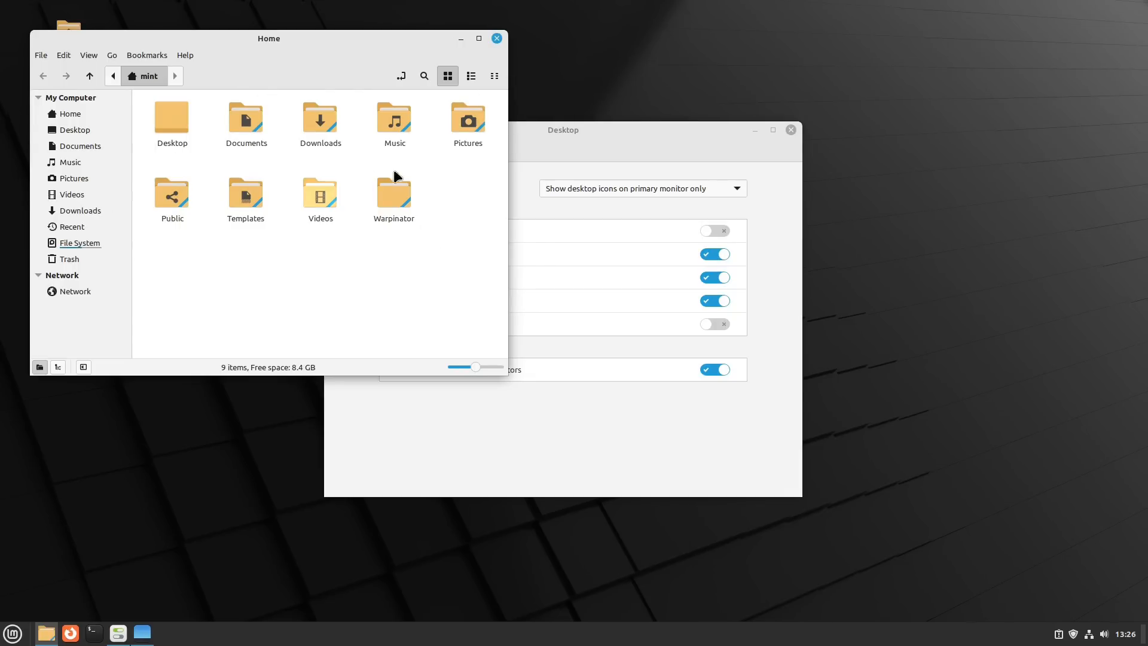
click(496, 40)
click(790, 130)
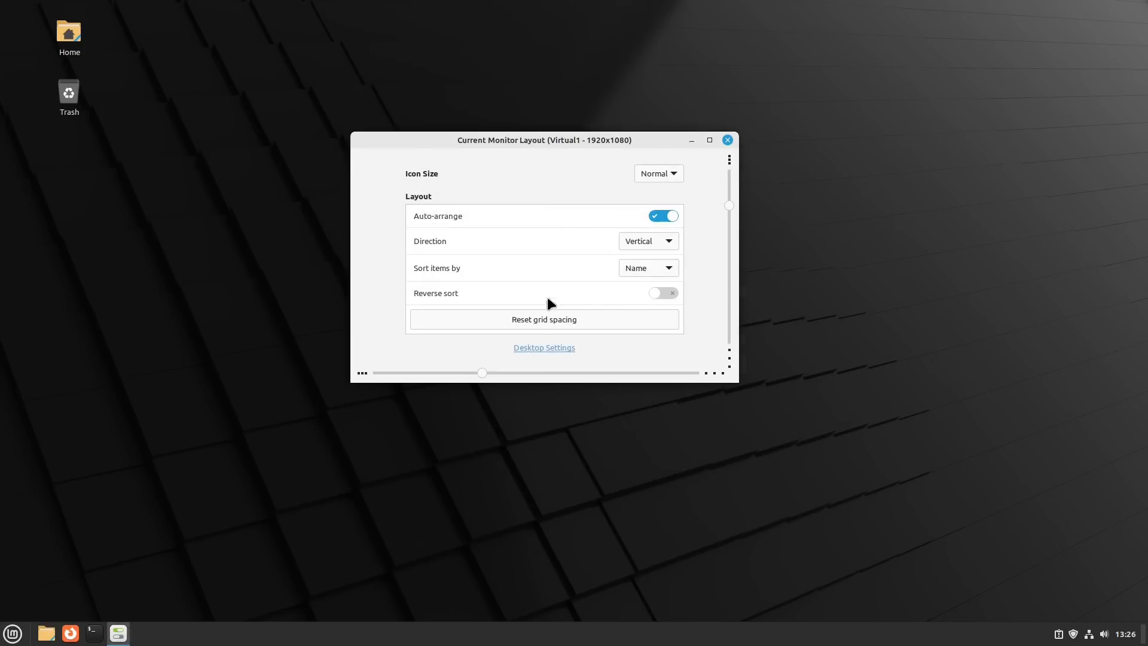
click(728, 140)
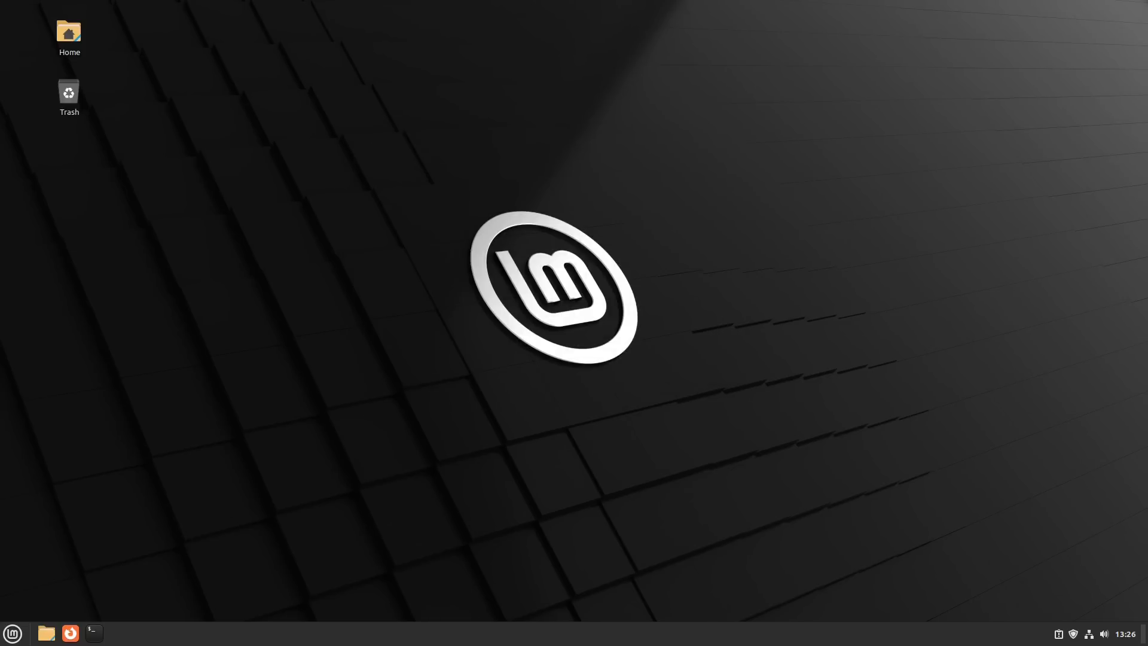
- Open the Themes settings from System Settings
click(15, 635)
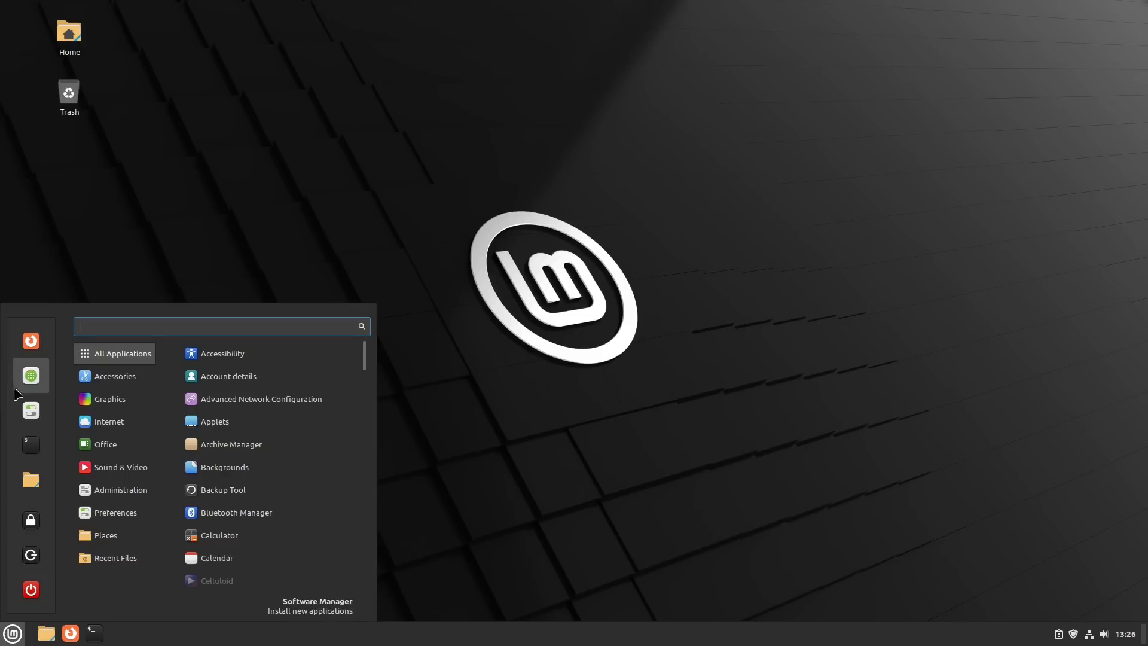
click(399, 342)
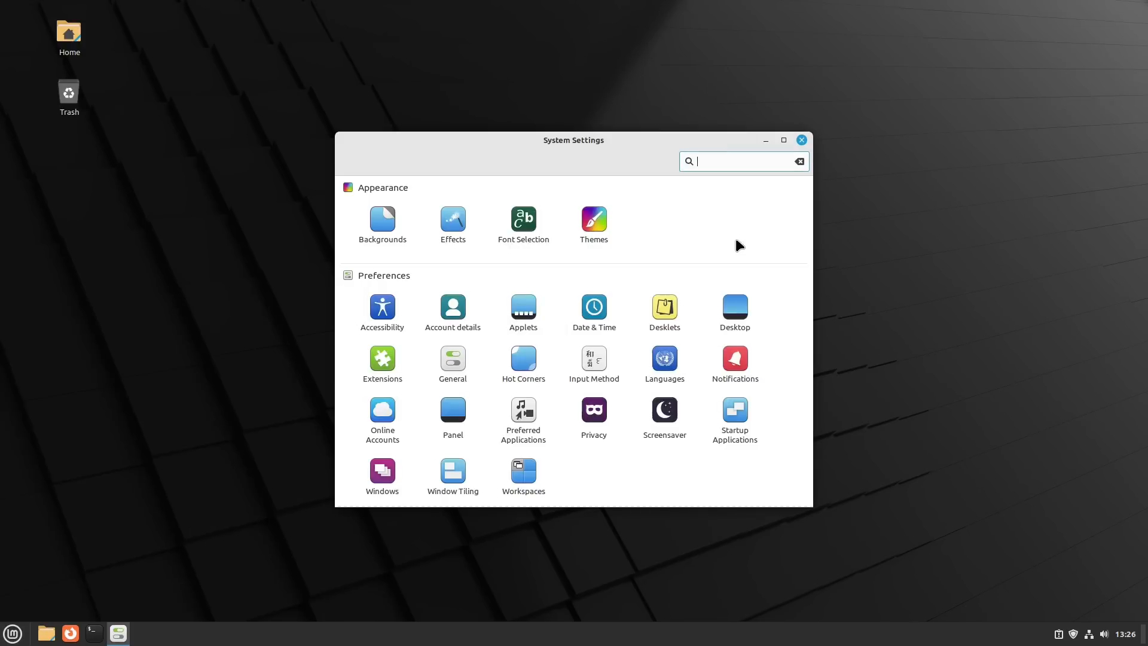
click(598, 233)
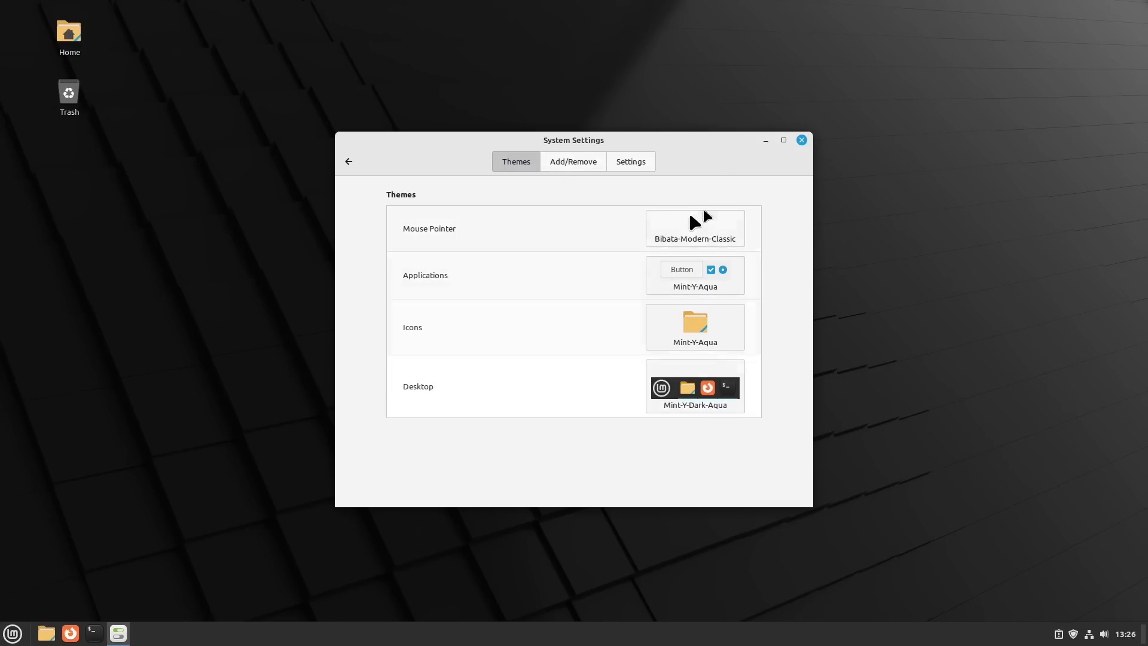
- Look through the available desktop, icon, application and mouse pointer themes without changing them, and close System Settings
click(728, 397)
click(709, 399)
click(709, 399)
click(700, 323)
click(697, 274)
click(697, 273)
click(687, 229)
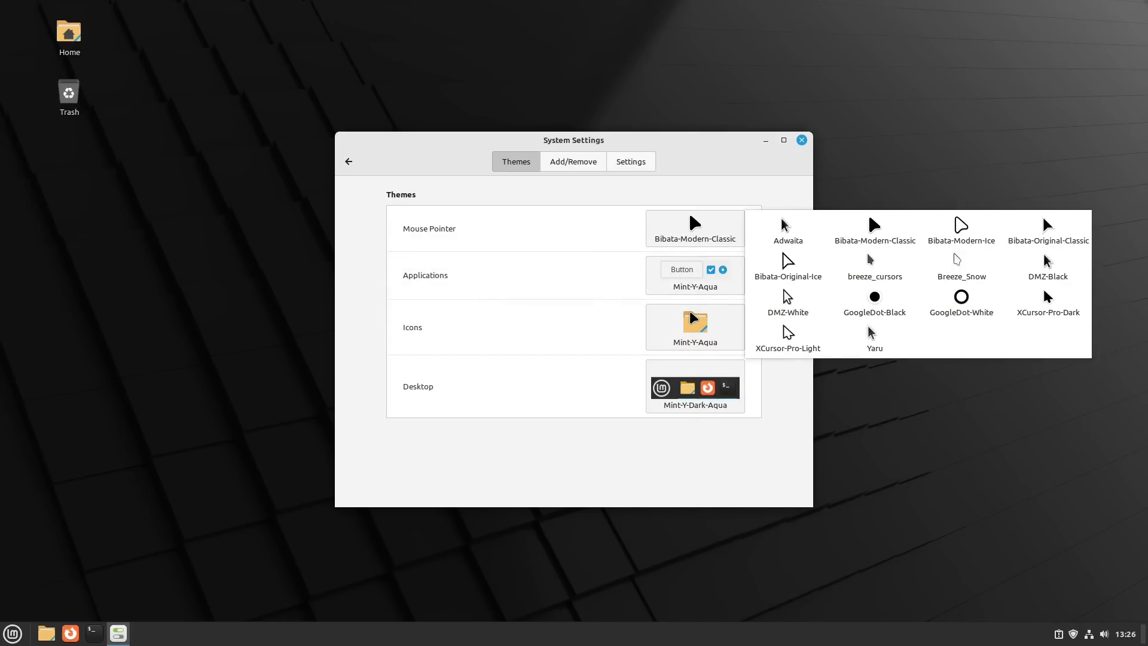
click(802, 143)
click(801, 141)
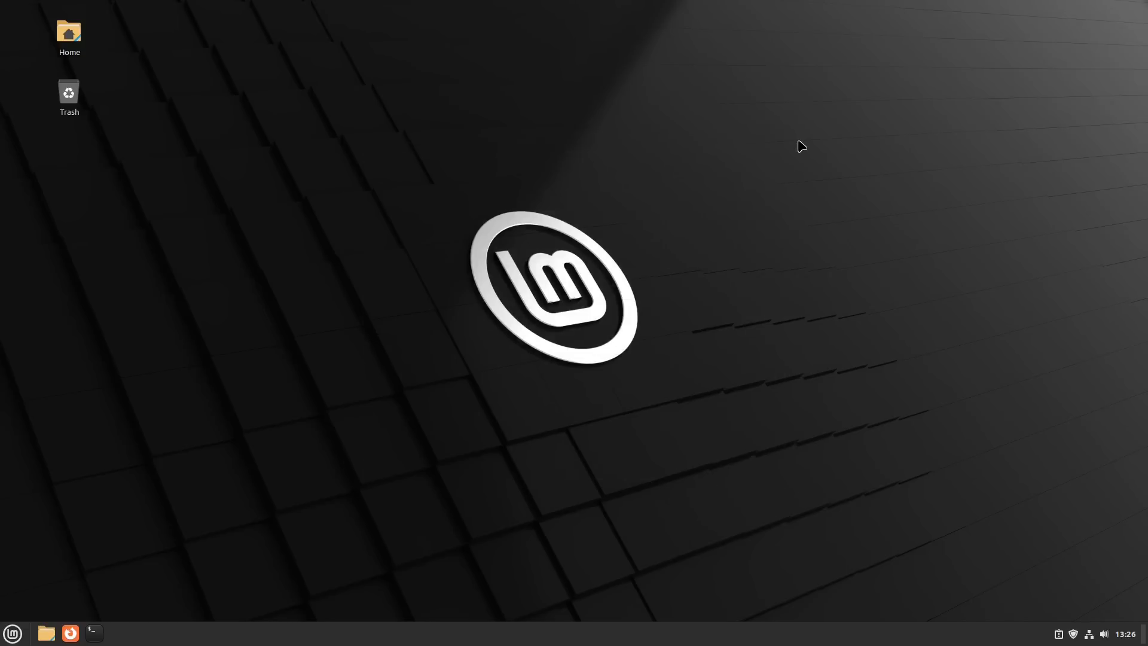
- Open the Welcome Screen's First Steps page and try the dark desktop theme before switching back to light
key(super)
text(well)
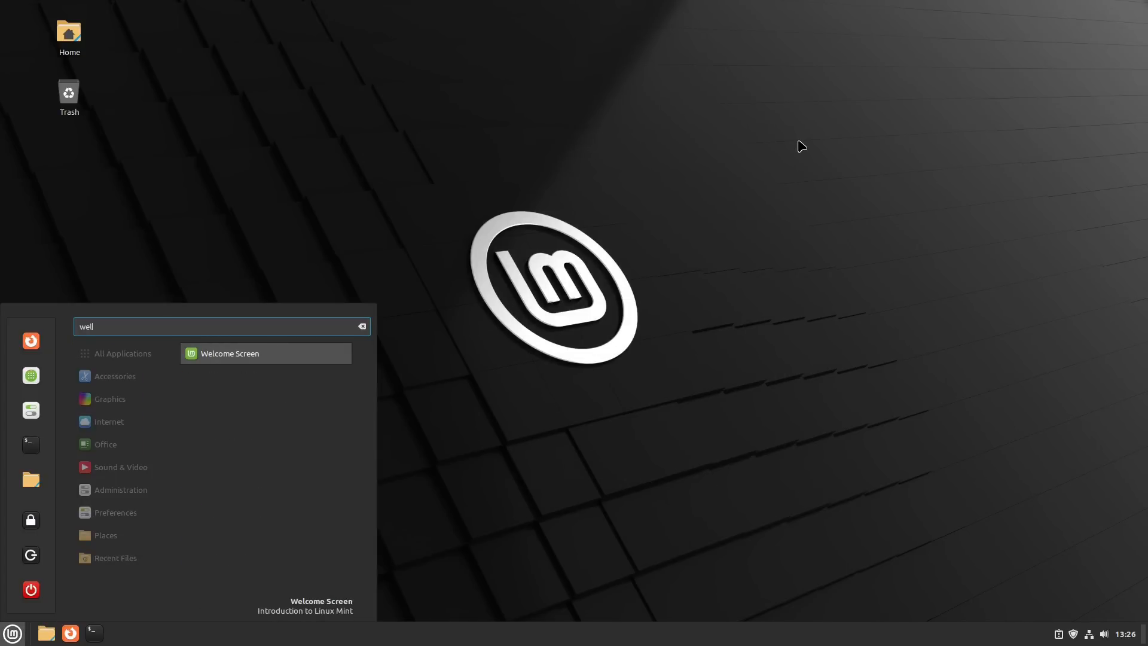
key(Return)
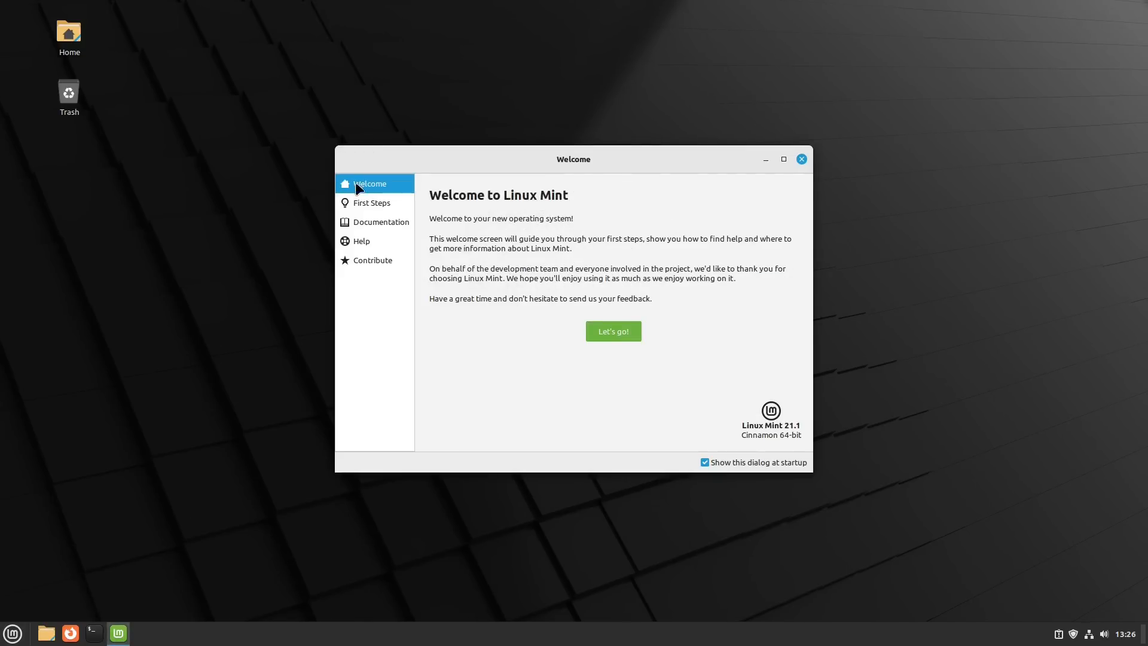
click(361, 201)
click(634, 258)
click(634, 258)
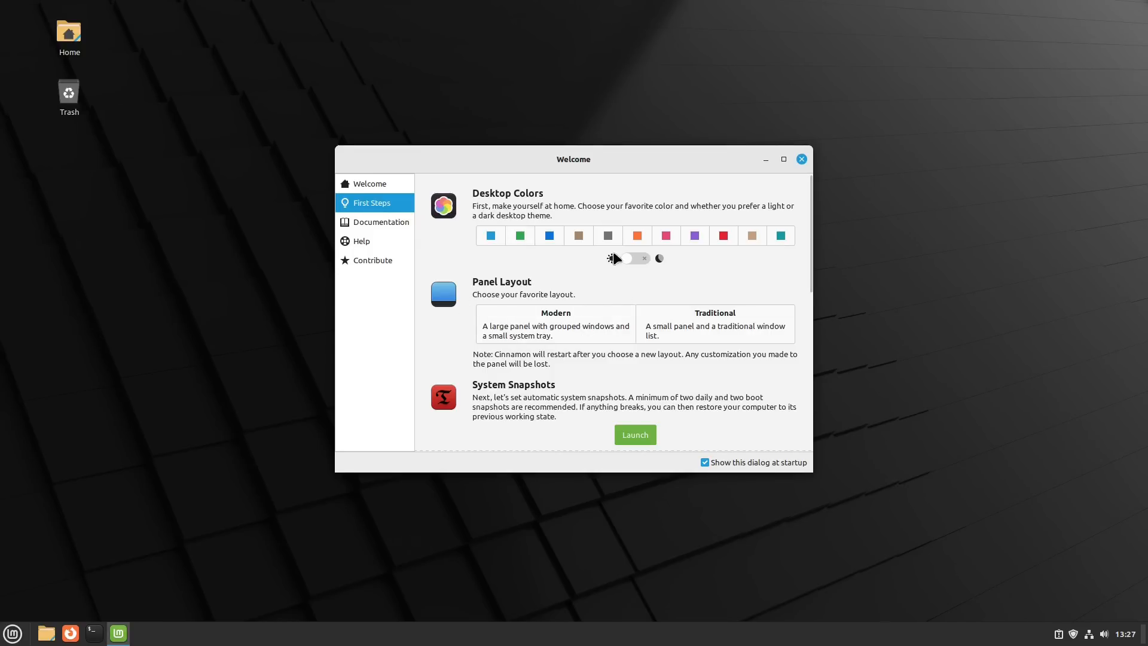
- Launch Driver Manager from the First Steps page, move it beside the Welcome window, check for additional drivers and close it
scroll(766, 323, down, 4)
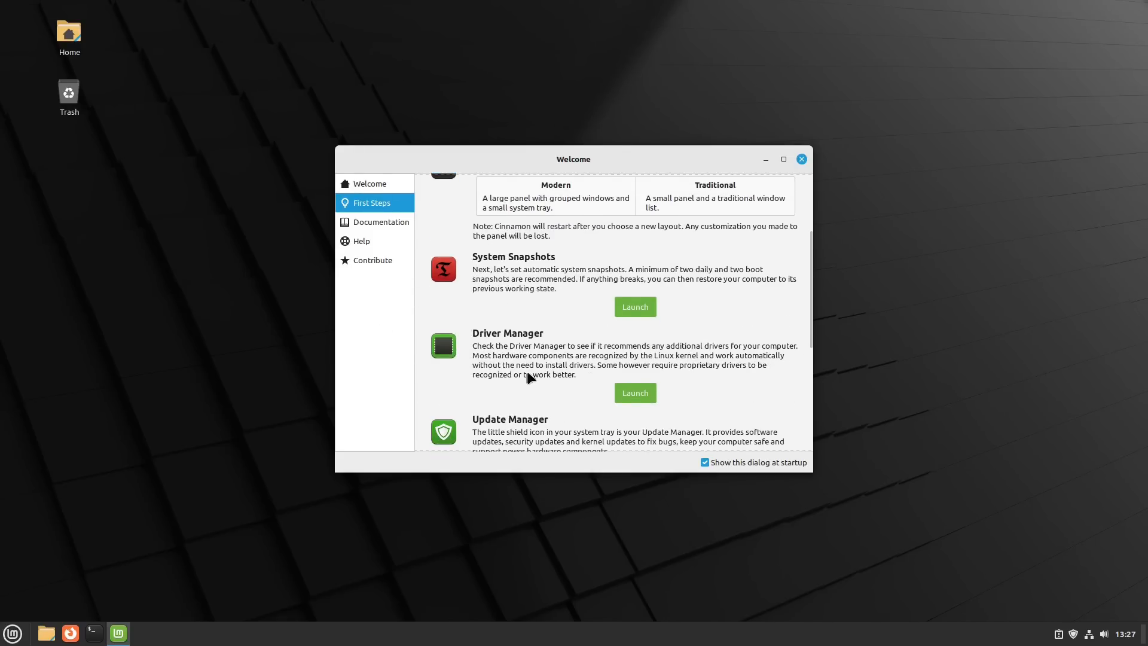
click(638, 393)
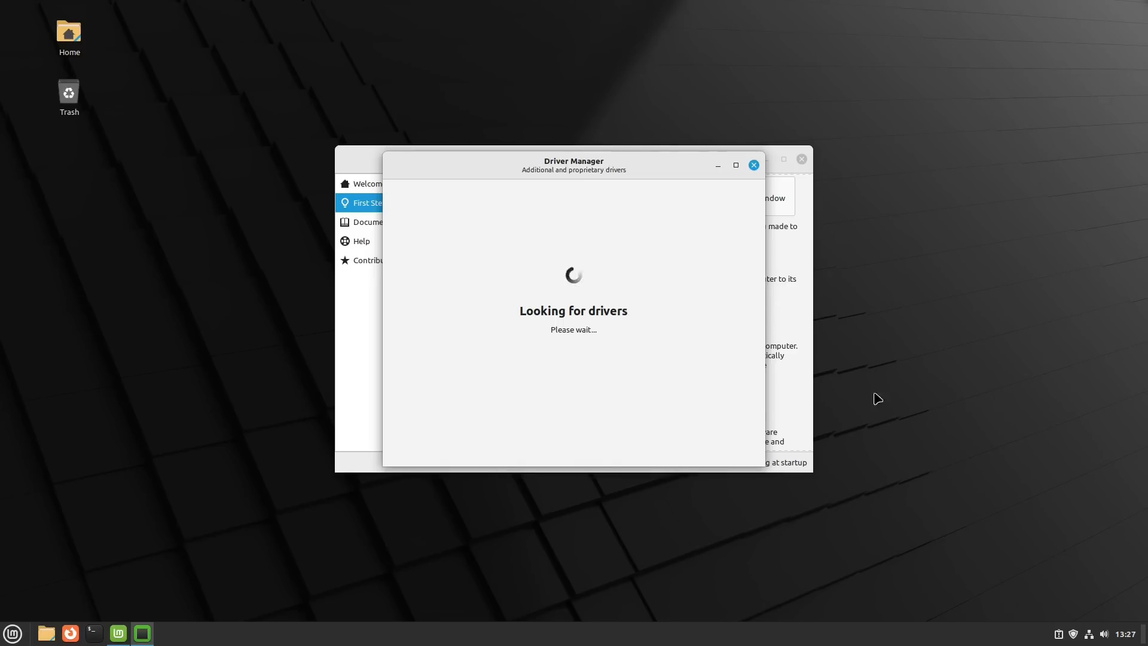
drag(635, 164, 994, 180)
drag(545, 152, 414, 150)
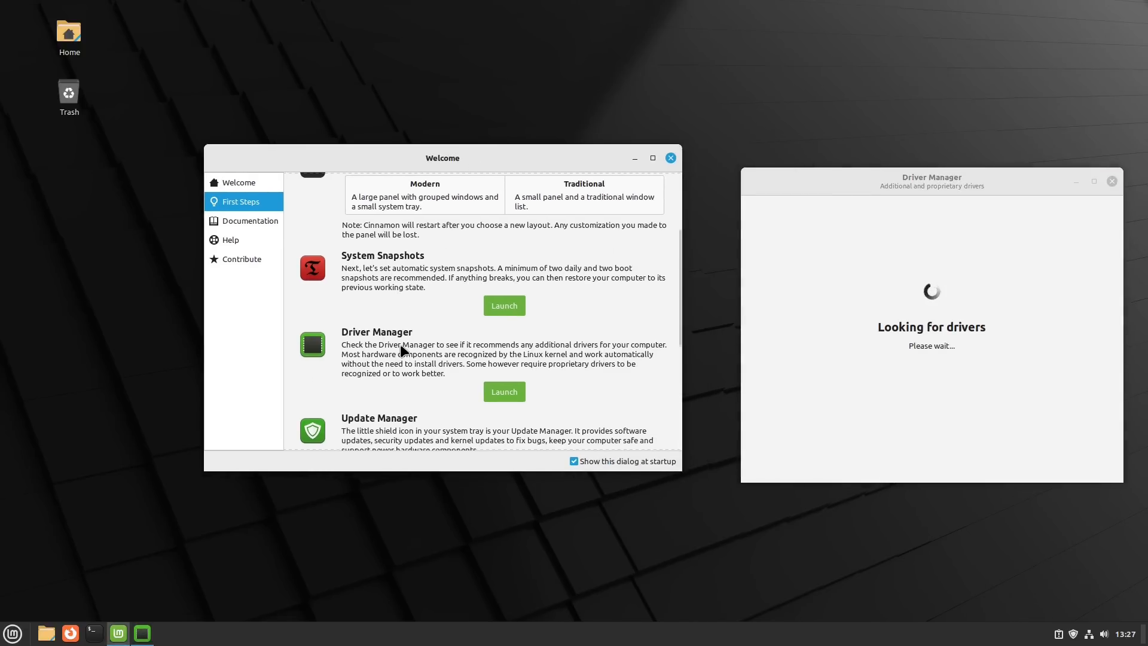
scroll(401, 350, down, 3)
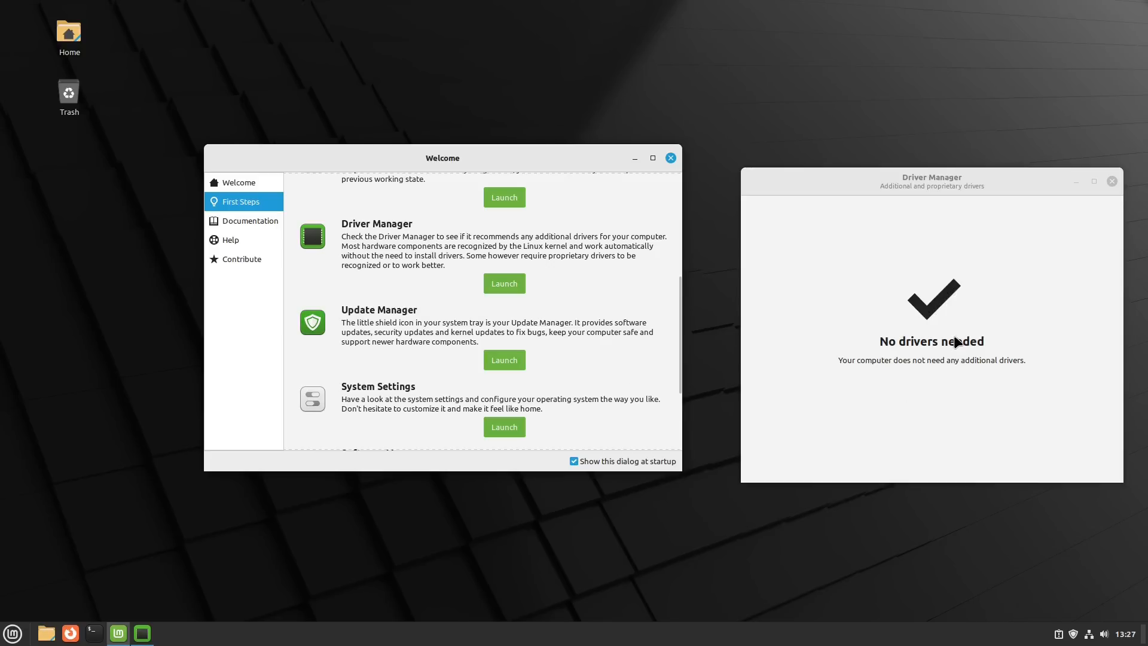
click(1113, 181)
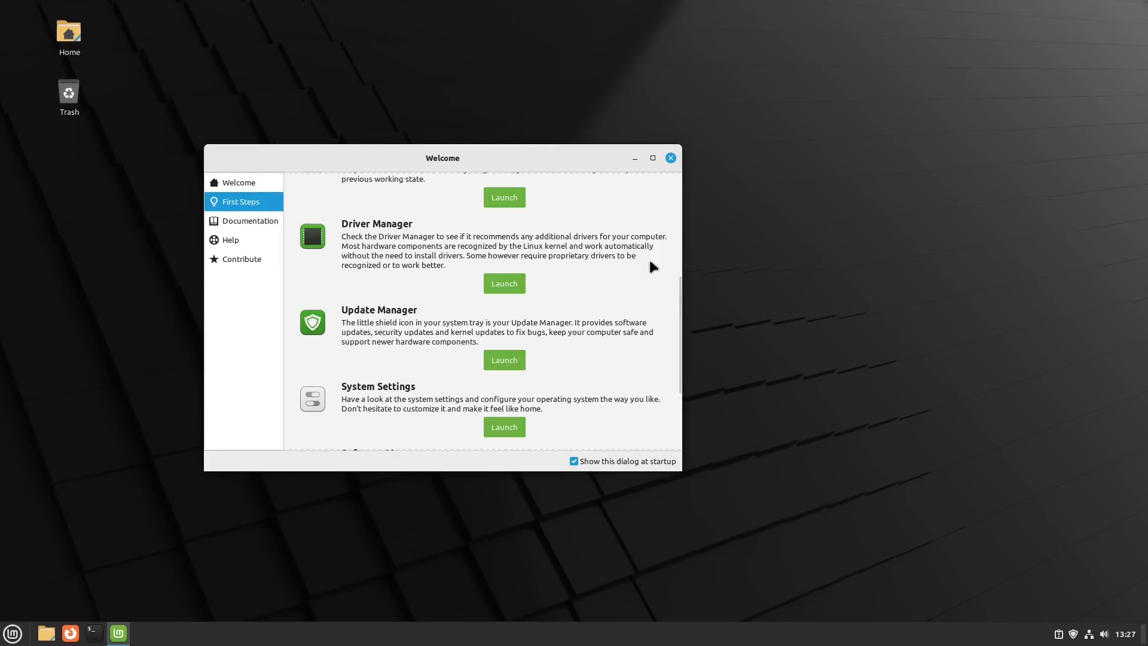
- Review the remaining First Steps entries, from System Snapshots to Firewall, and close the Welcome window
scroll(475, 299, down, 3)
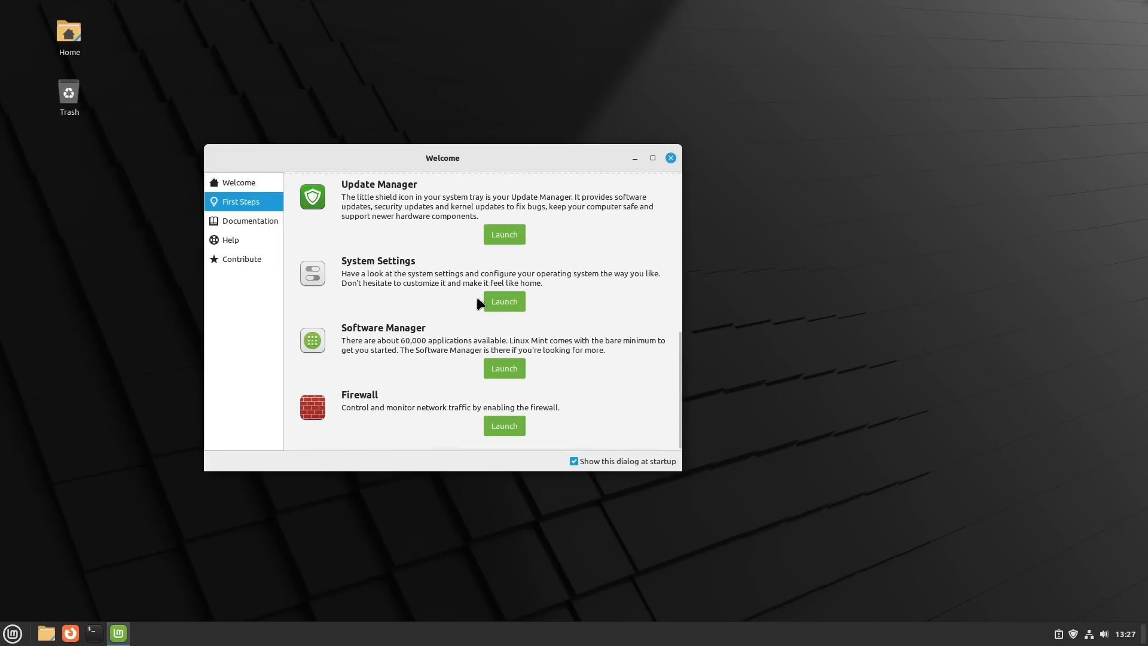
scroll(568, 359, up, 5)
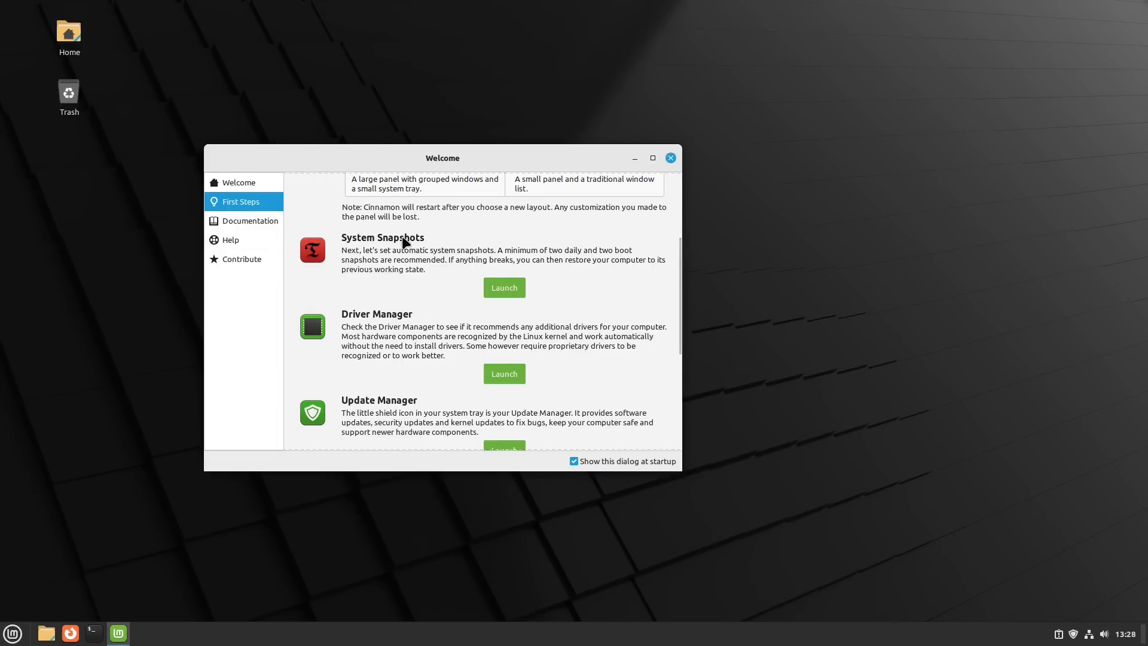
scroll(415, 283, down, 5)
scroll(412, 303, down, 3)
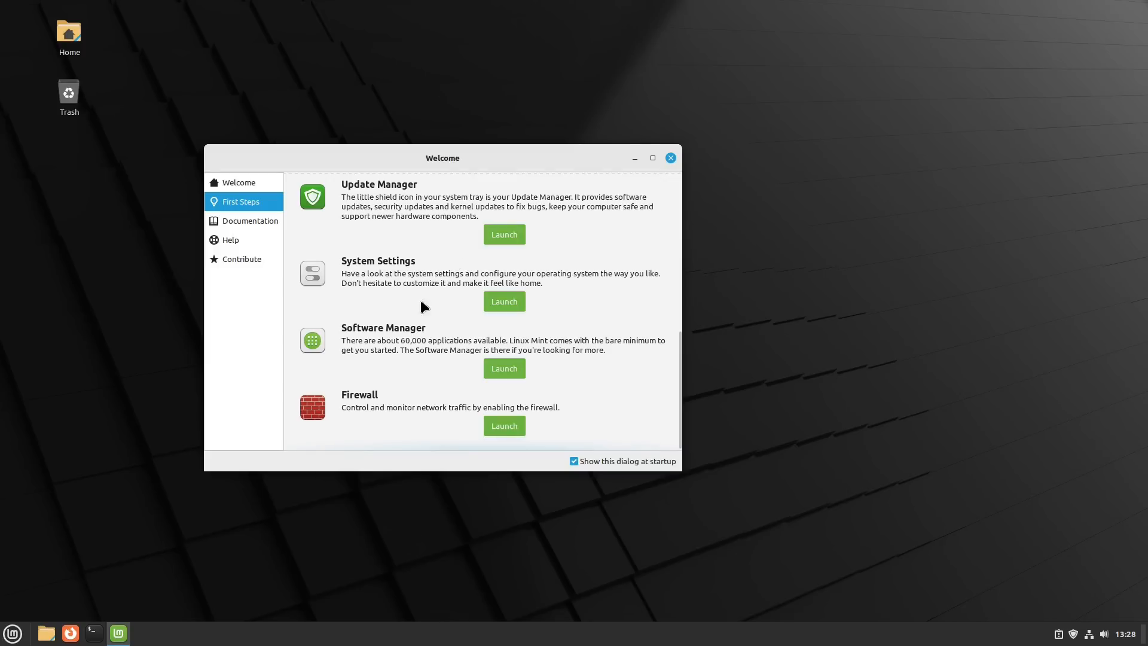
click(670, 158)
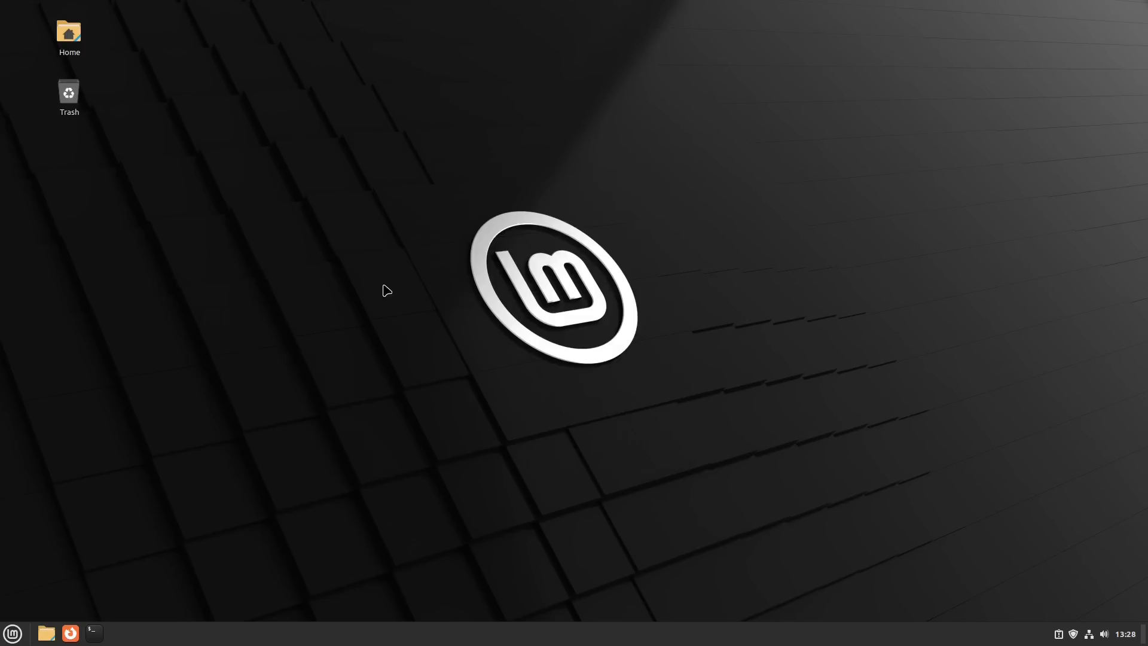
- Open Software Sources from the System Settings administration section, authenticating with the account password, and move its window toward the screen centre
click(12, 633)
click(32, 410)
scroll(651, 381, down, 5)
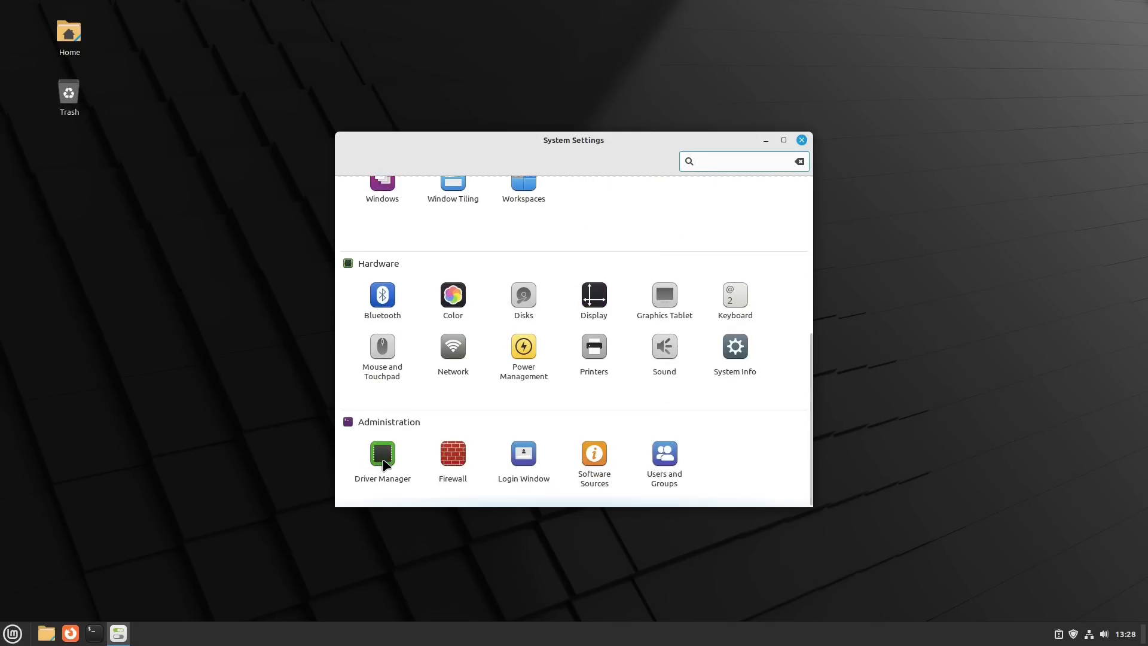
click(597, 457)
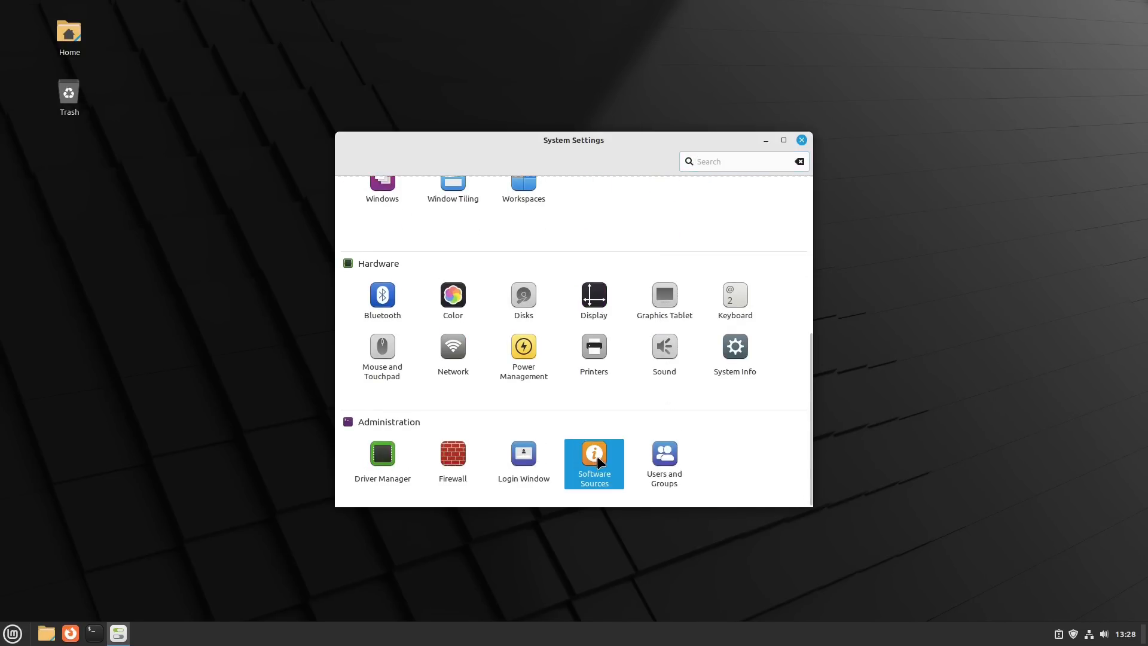
text(**)
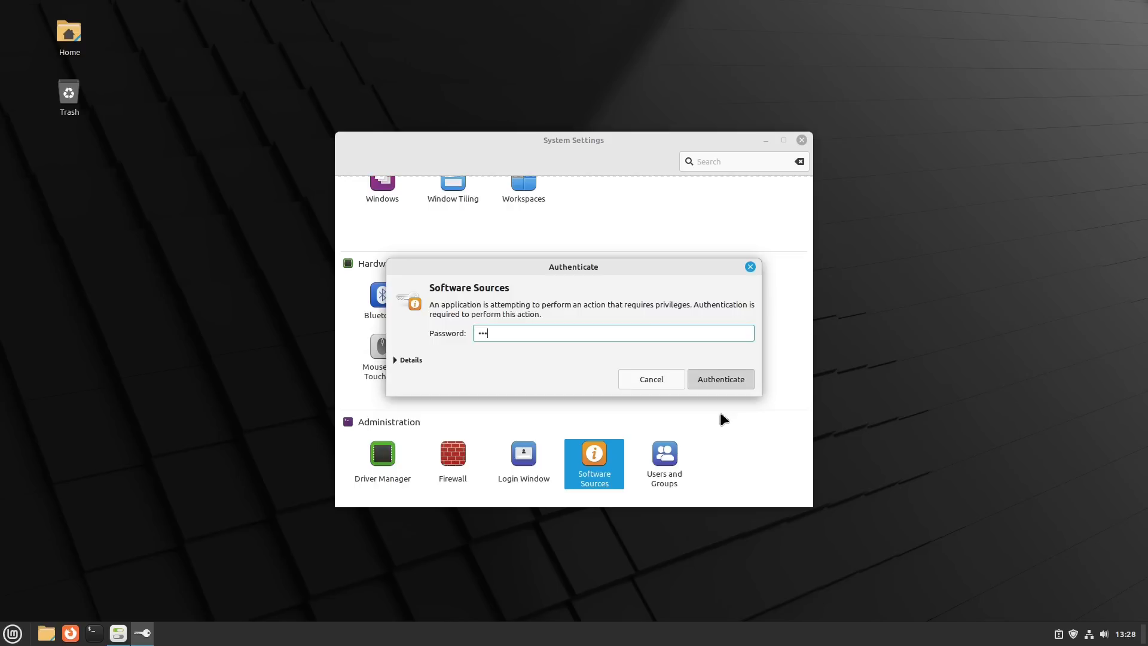
key(Return)
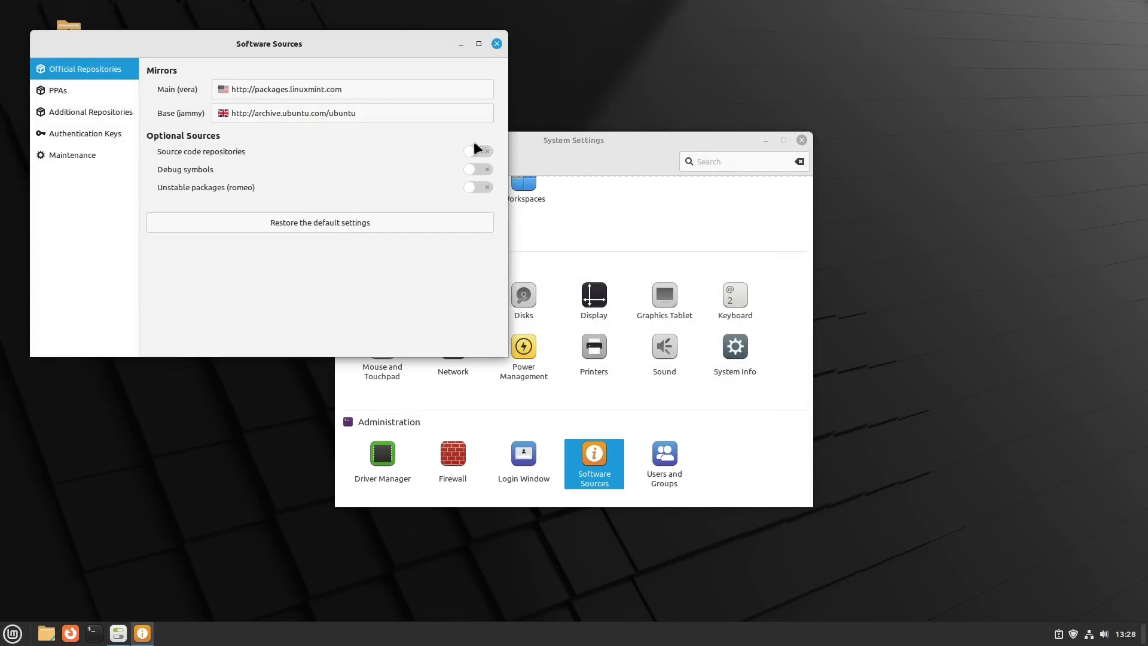
drag(472, 124, 551, 176)
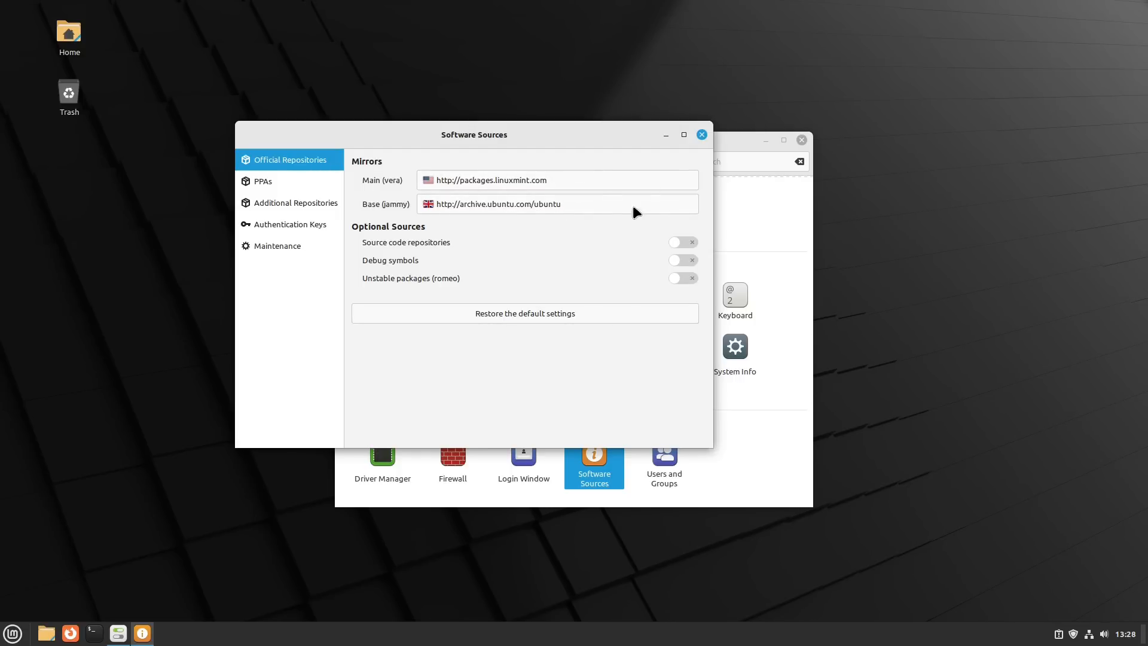
- Look through the PPAs, Additional Repositories, Authentication Keys, Maintenance and Official Repositories pages, then close Software Sources and System Settings
click(264, 180)
click(278, 202)
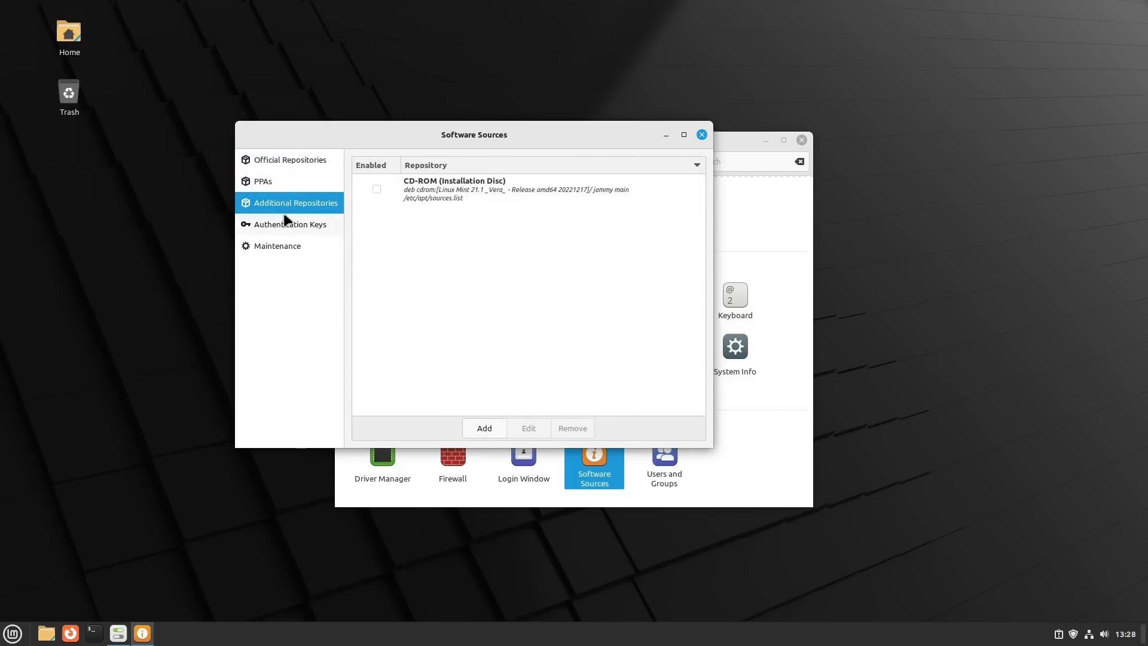
click(286, 223)
click(285, 246)
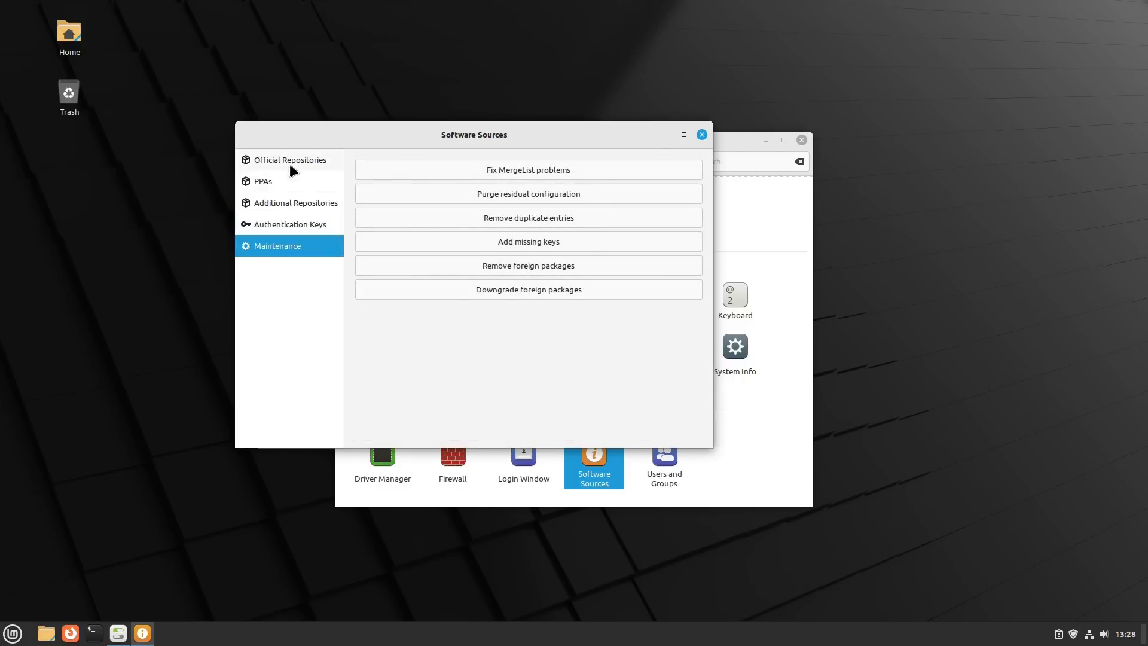
click(290, 162)
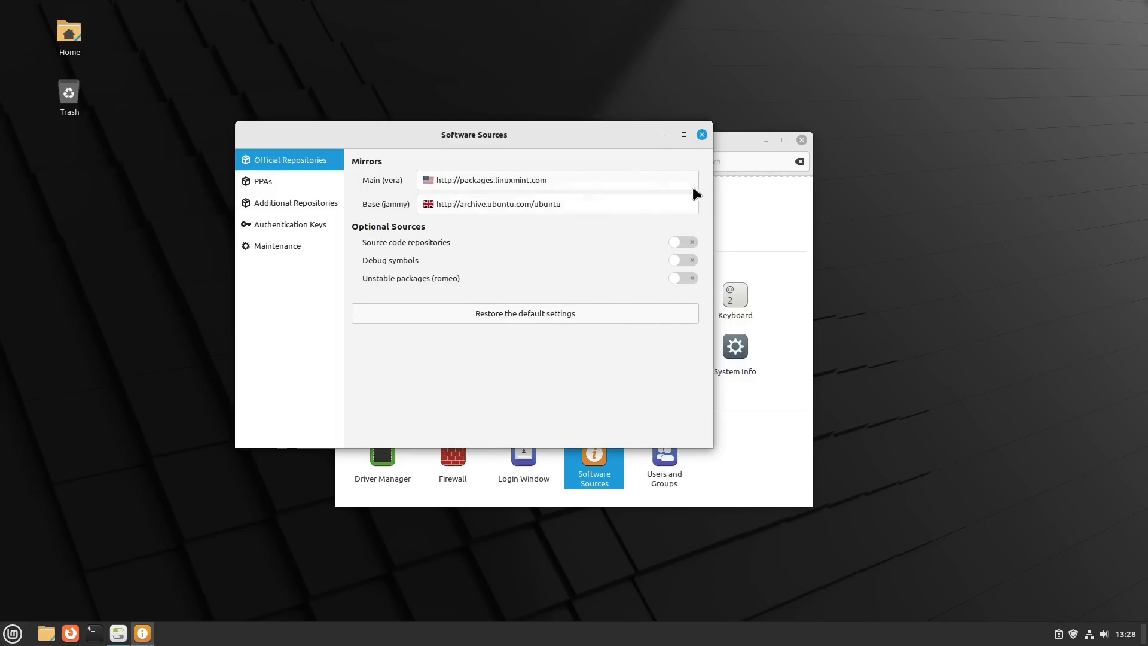
click(702, 135)
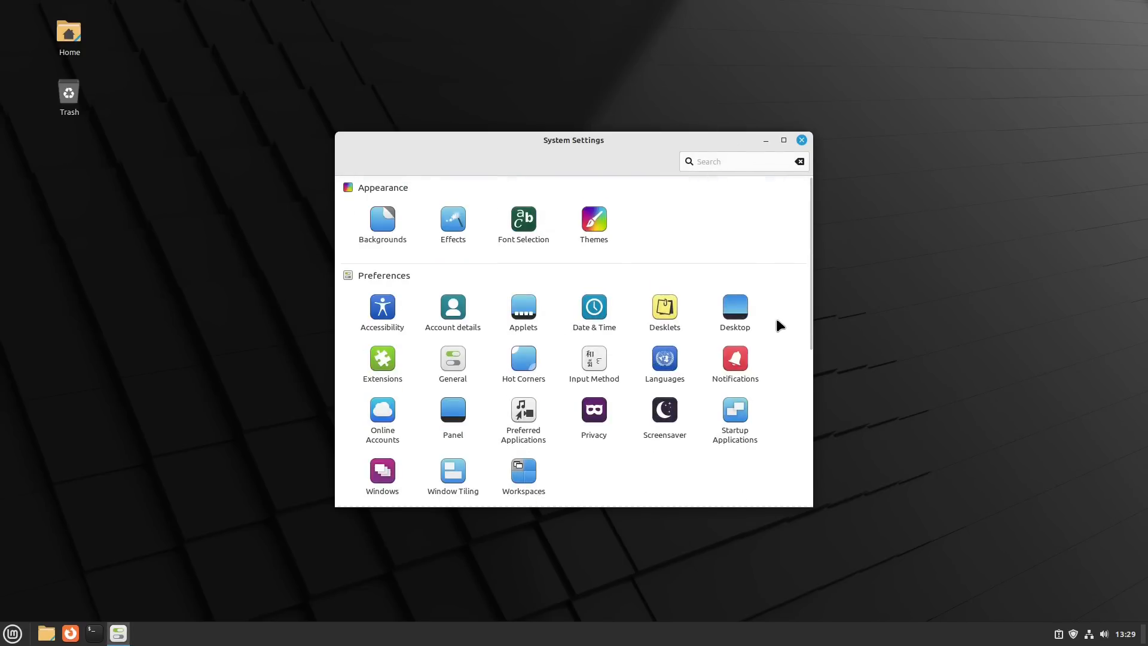
click(802, 140)
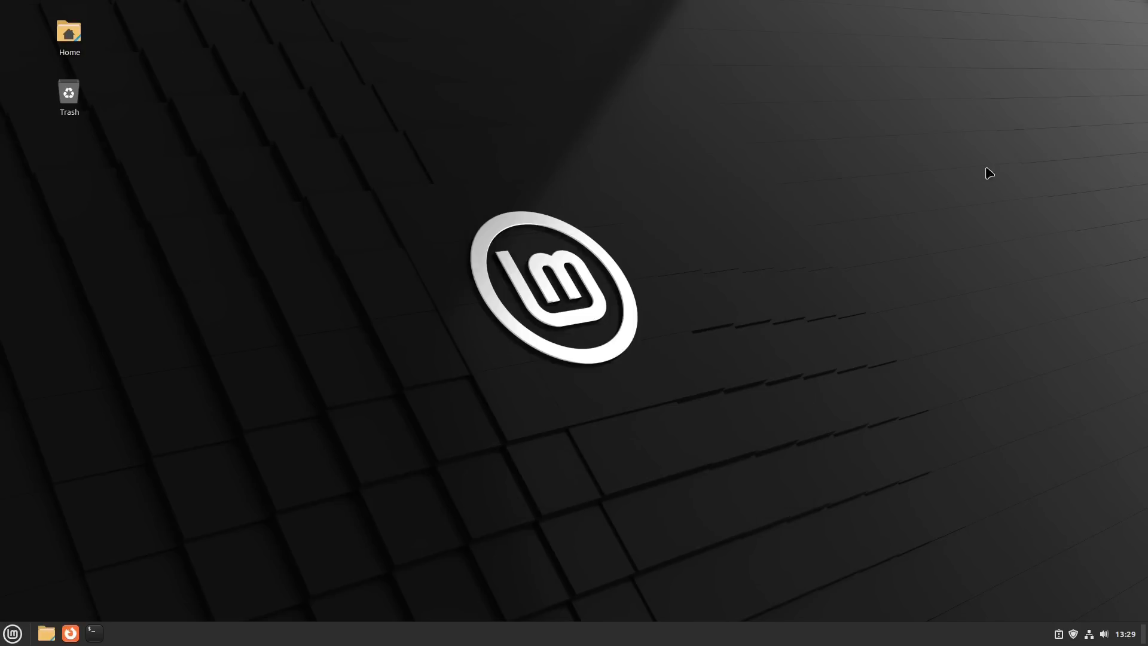
- Switch to LMDE 5 and examine all entries on its Welcome window's First Steps page, checking for a driver tool
click(12, 633)
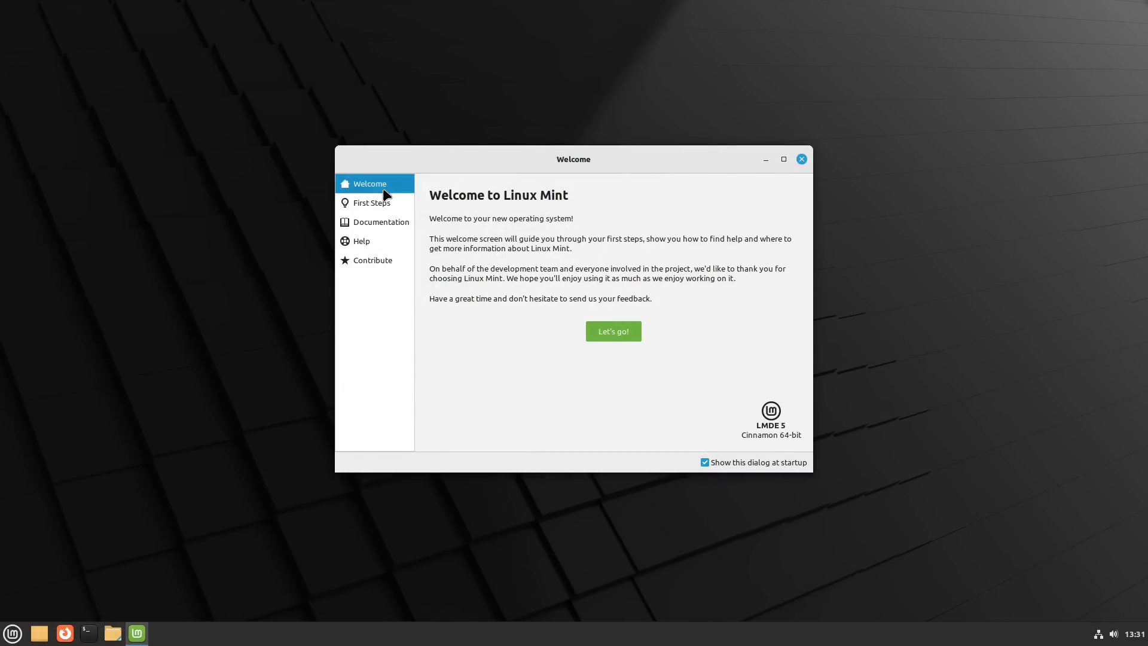
click(386, 206)
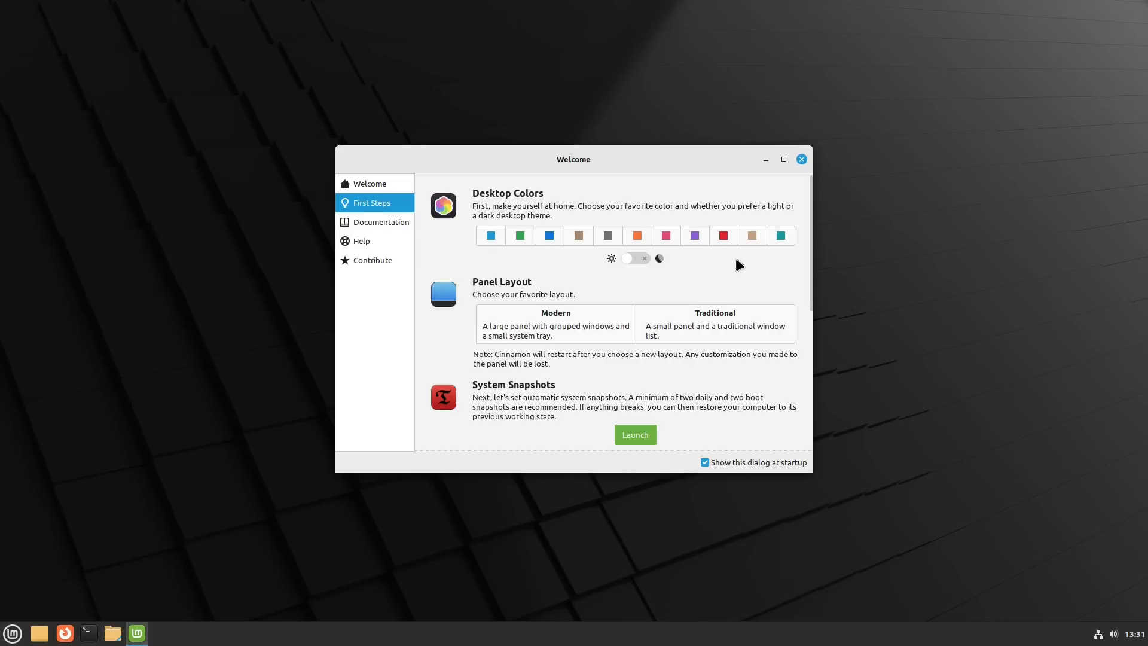
scroll(784, 254, down, 5)
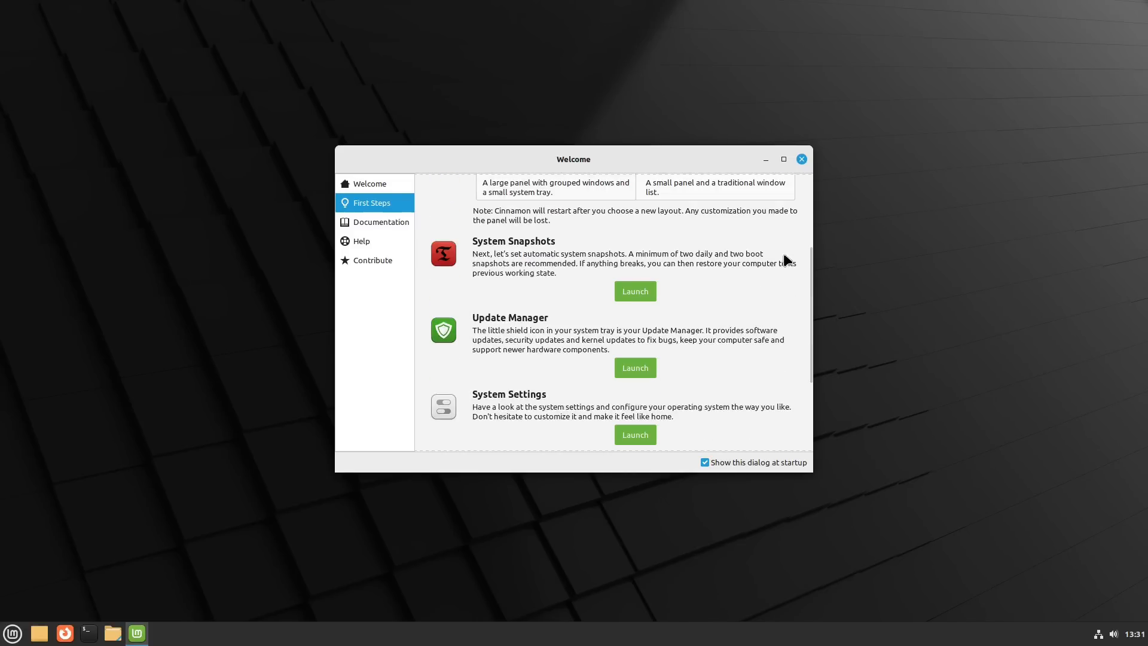
scroll(784, 255, down, 4)
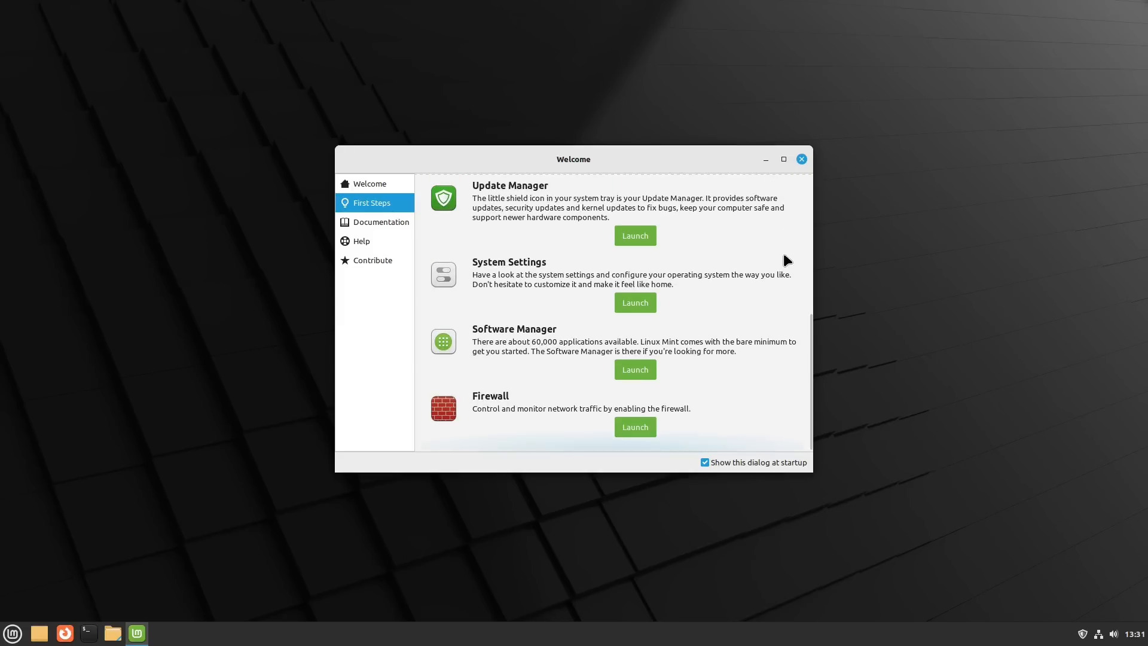
scroll(741, 331, up, 9)
scroll(742, 330, down, 7)
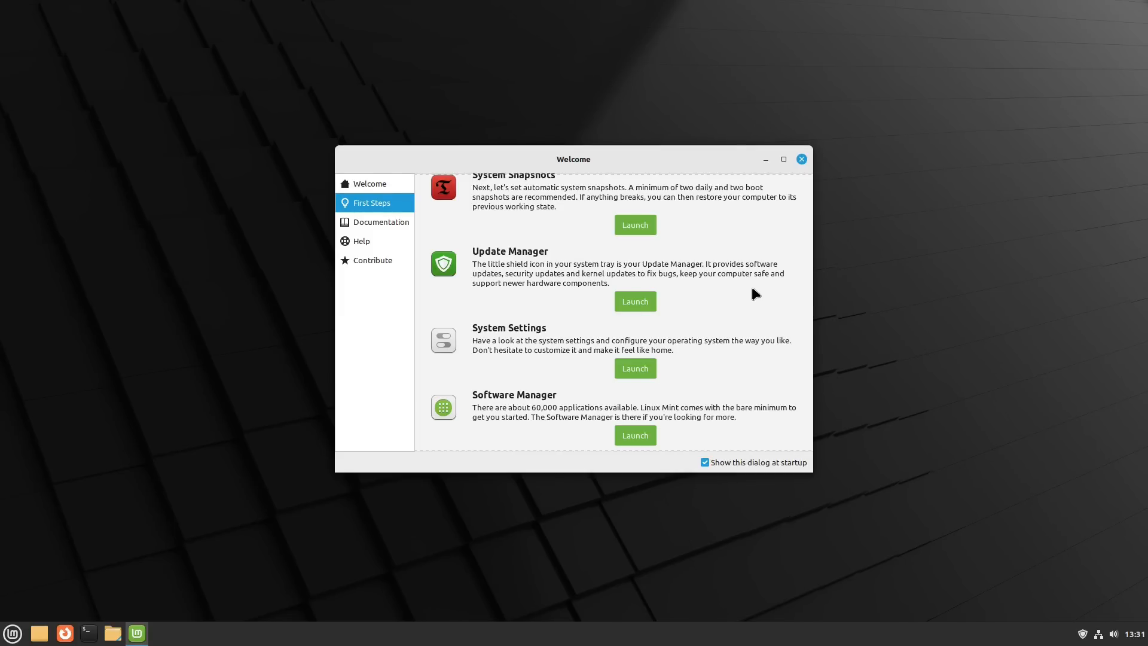
scroll(752, 286, up, 5)
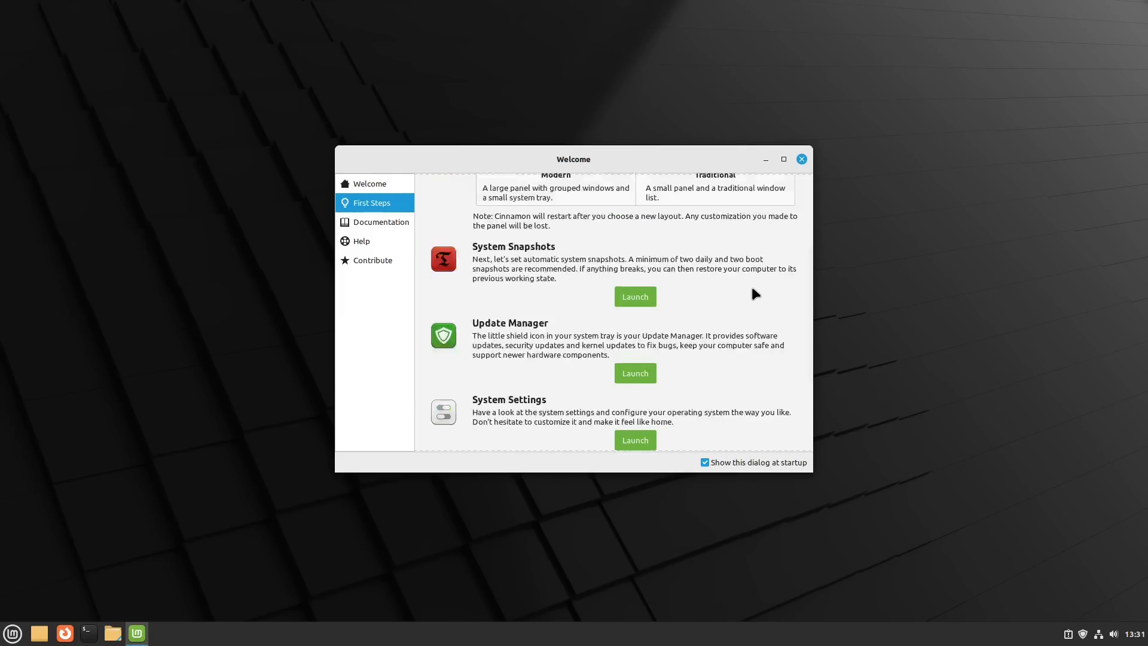
scroll(752, 288, down, 4)
scroll(622, 335, down, 2)
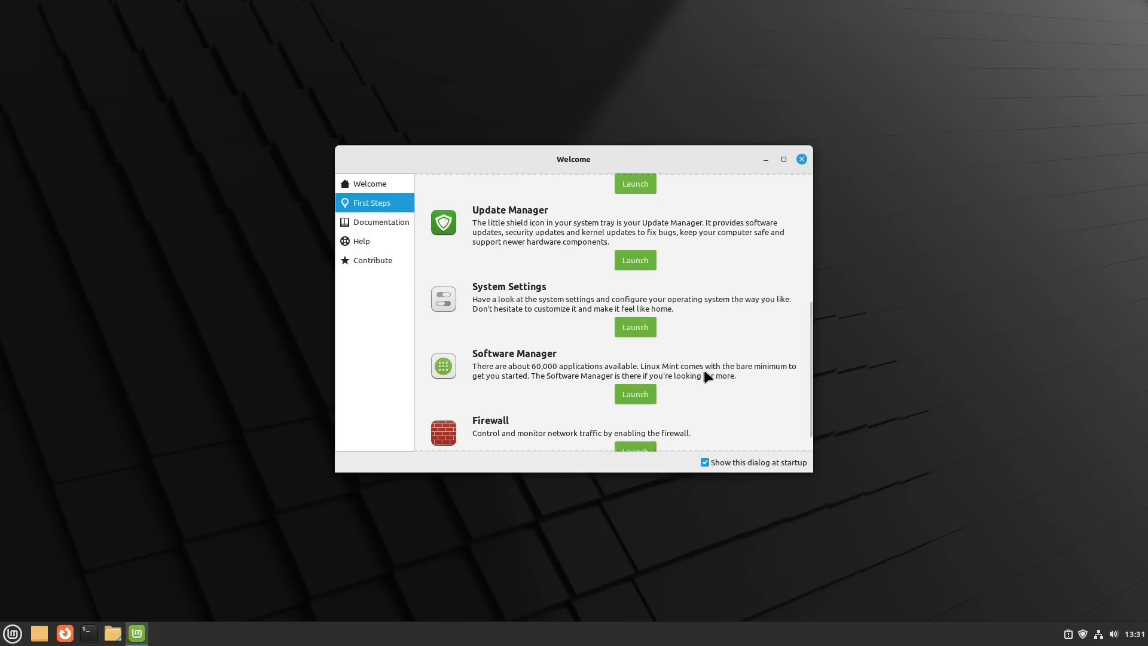
scroll(717, 366, down, 1)
scroll(717, 366, up, 5)
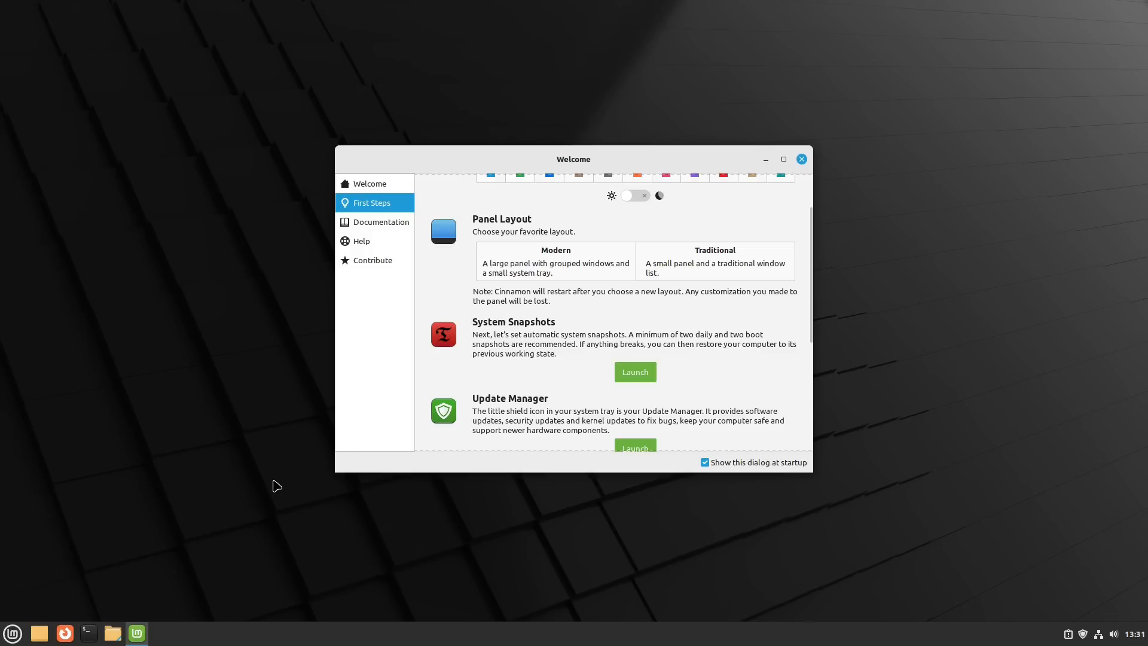
- Search the application menu for "insta" and "mult", then clear the search and close the menu
click(13, 635)
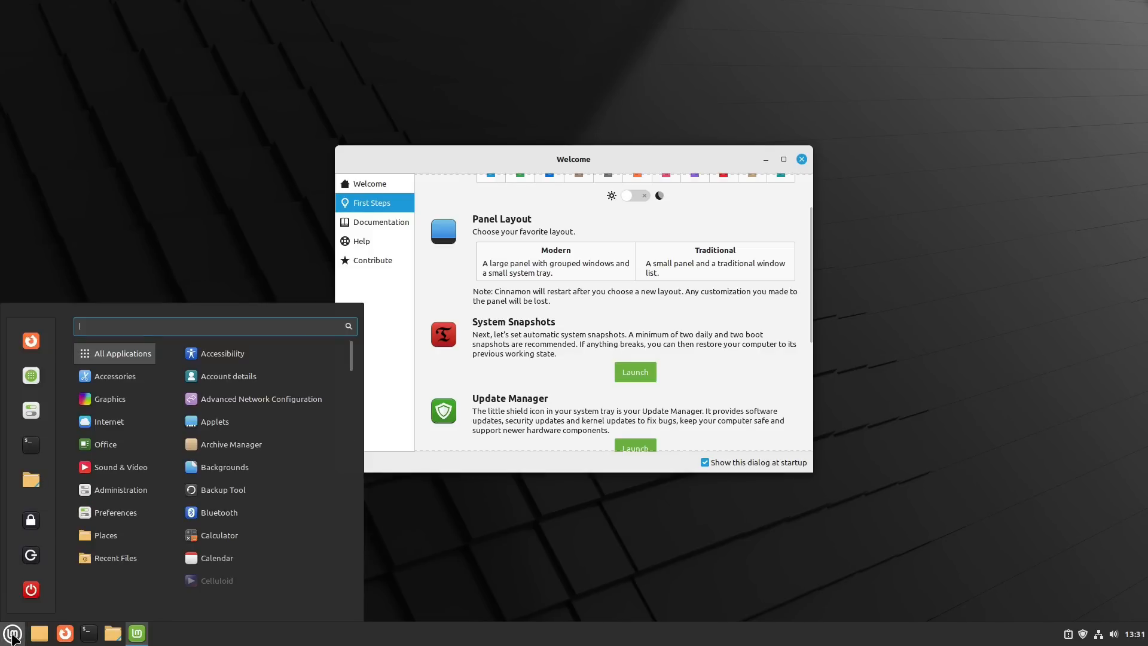
text(insta)
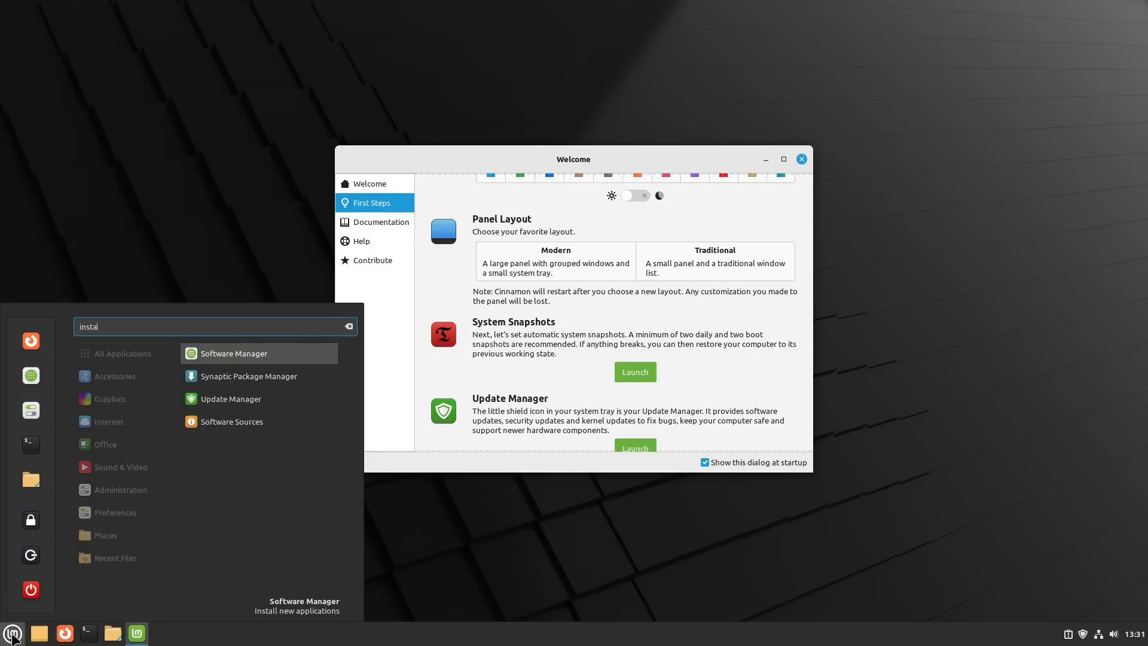
key(BackSpace)
key(BackSpace)
key(BackSpace)
key(BackSpace)
key(BackSpace)
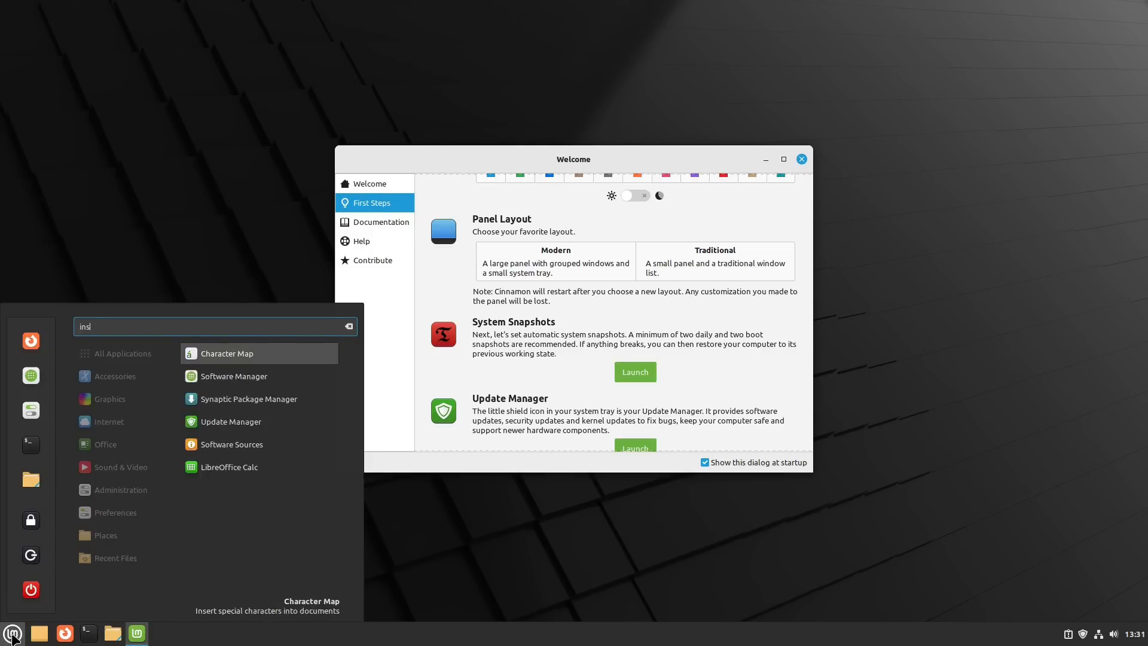
text(mult)
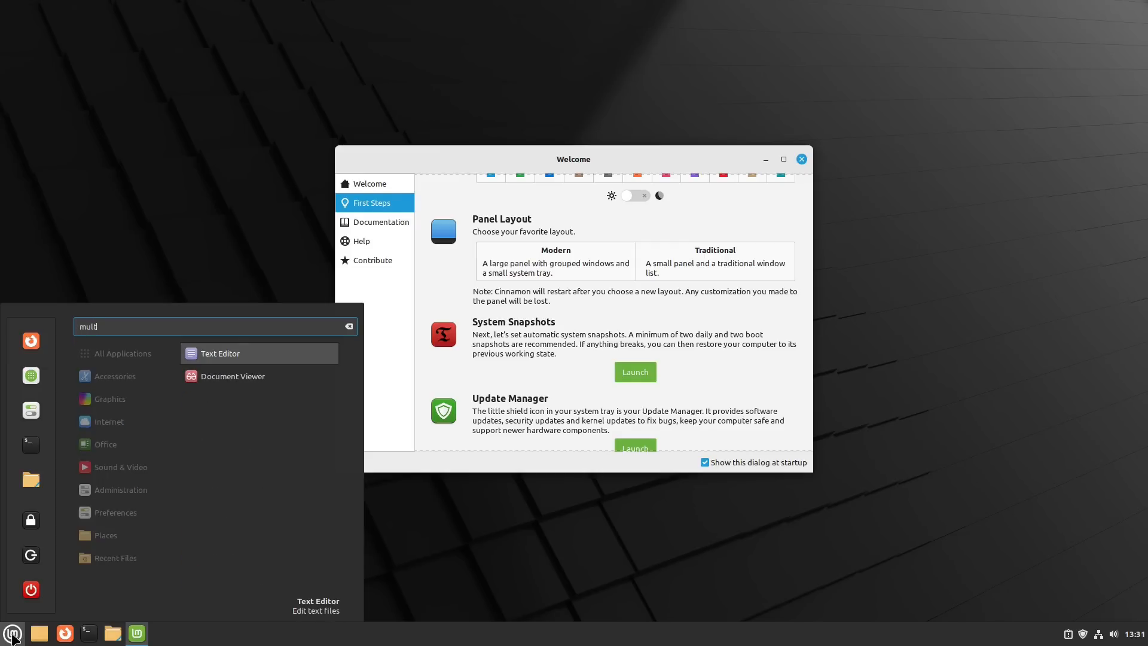
key(BackSpace)
key(BackSpace)
key(BackSpace)
key(BackSpace)
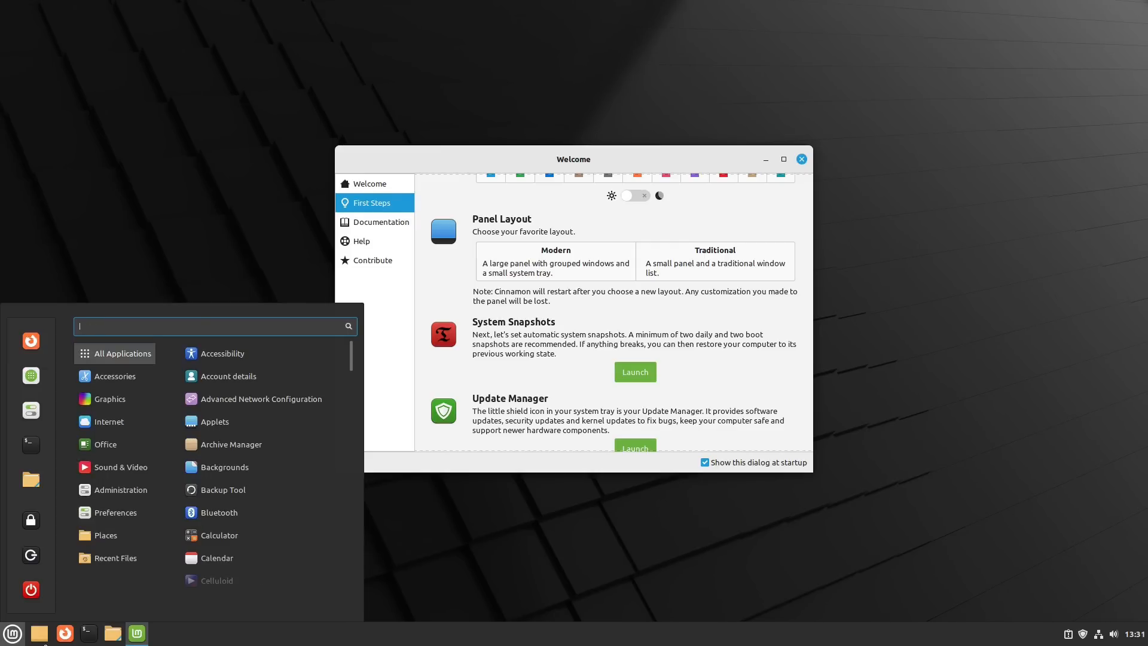
click(763, 206)
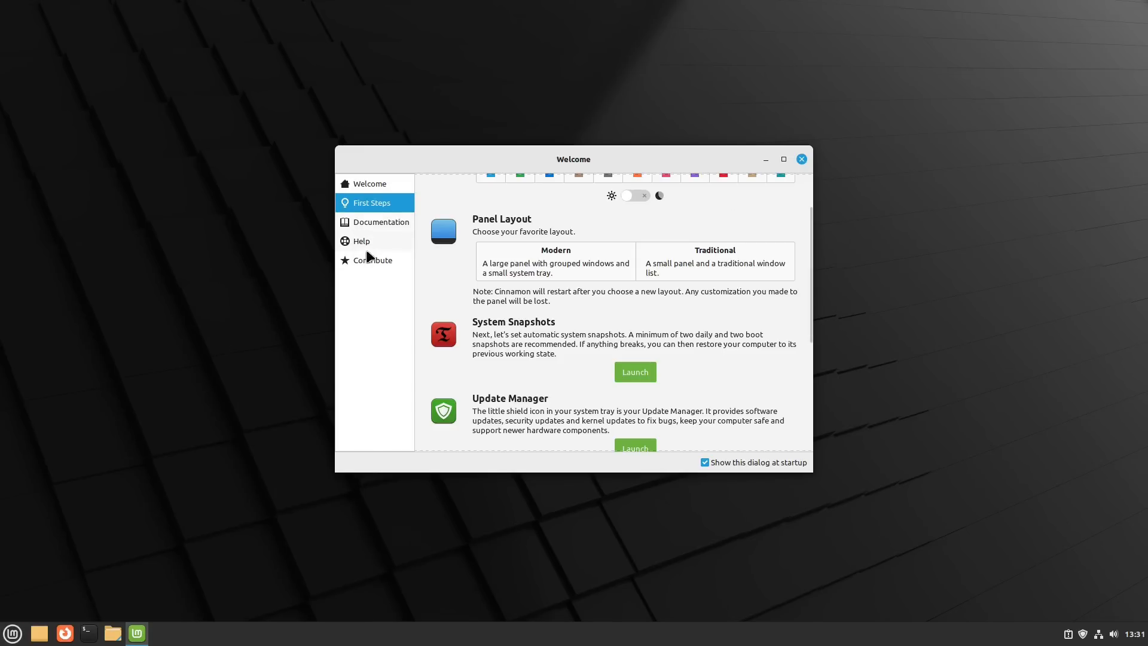
- Close the Welcome window, check Update Manager's view options and visible columns for a kernel entry, then close Update Manager
click(801, 159)
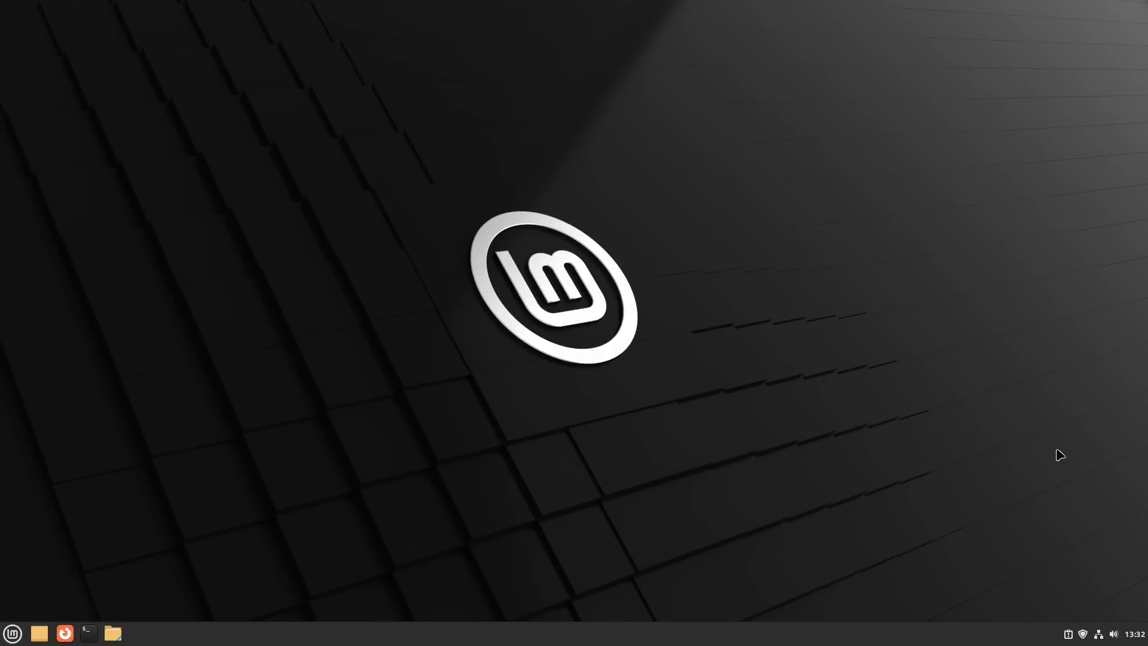
click(1083, 633)
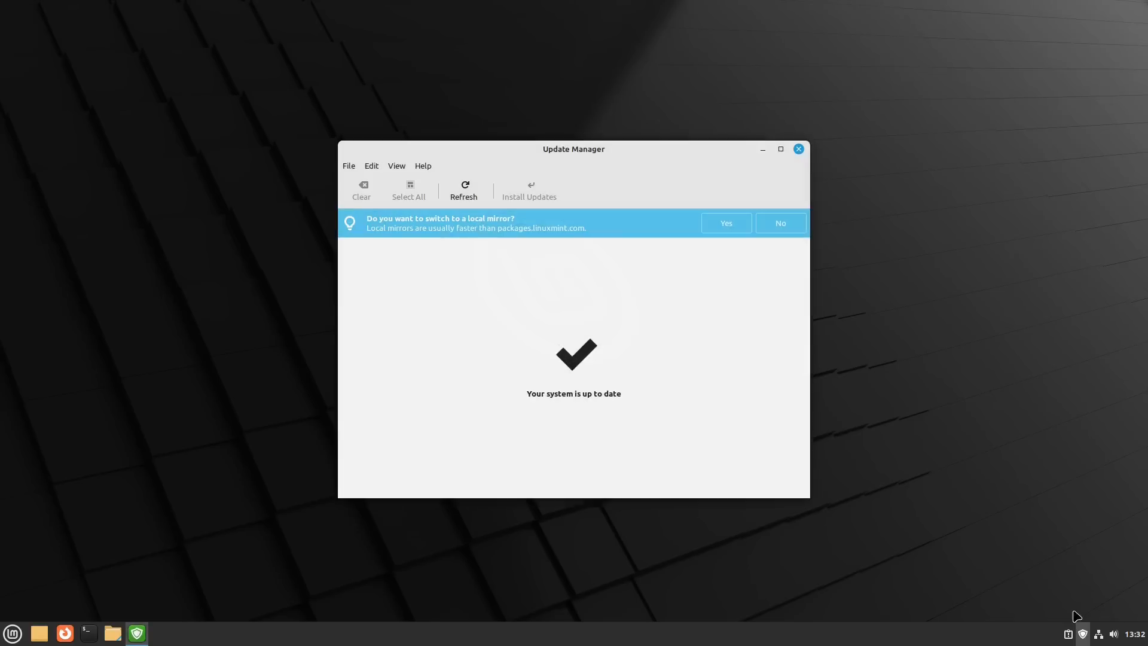
click(397, 168)
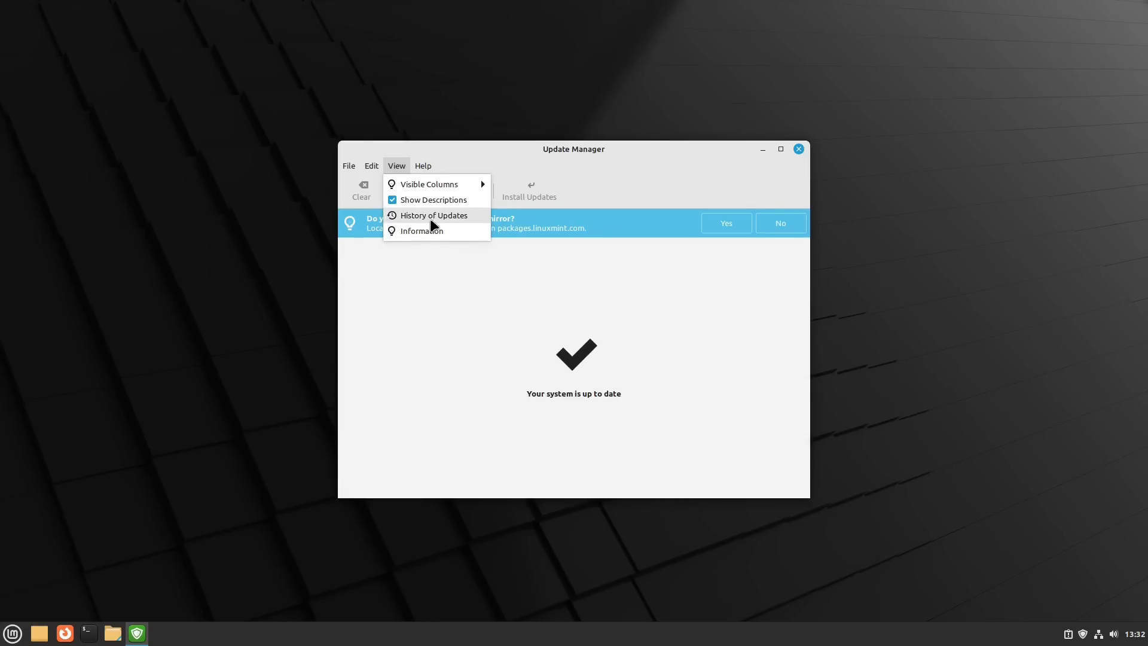
mouse_move(437, 189)
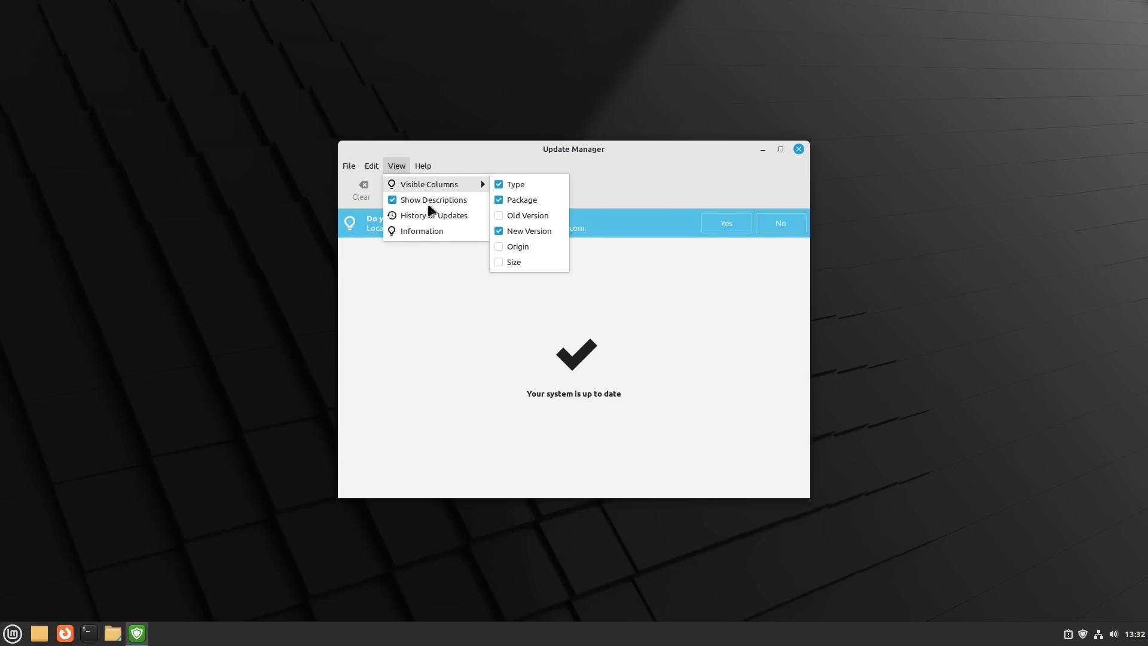
mouse_move(372, 165)
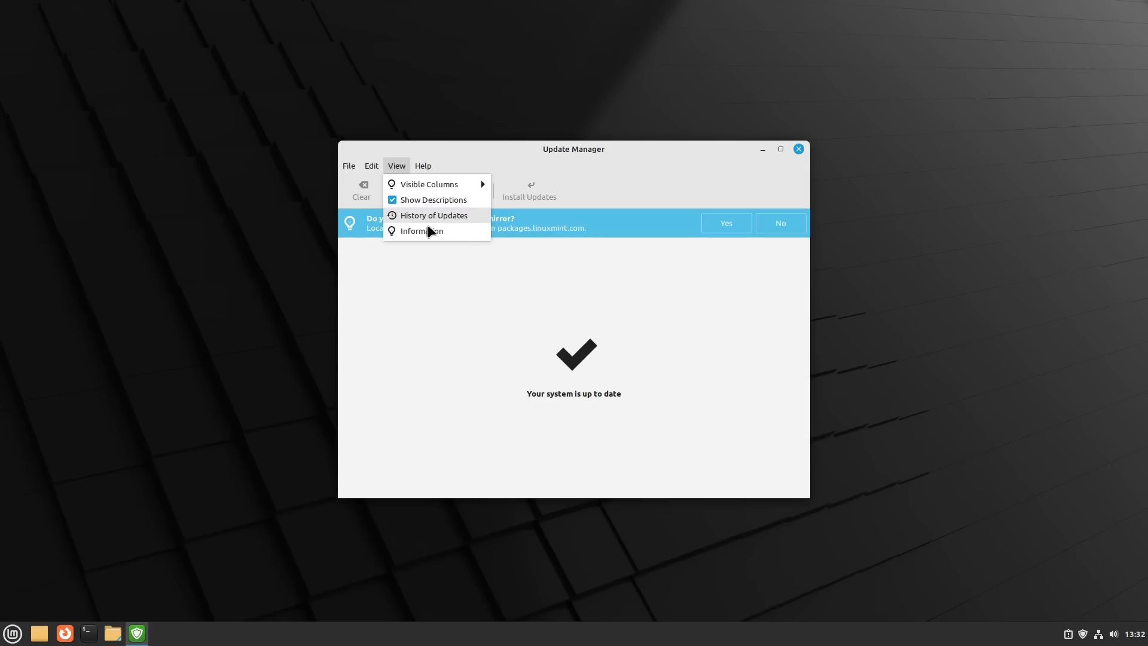
click(665, 348)
click(797, 150)
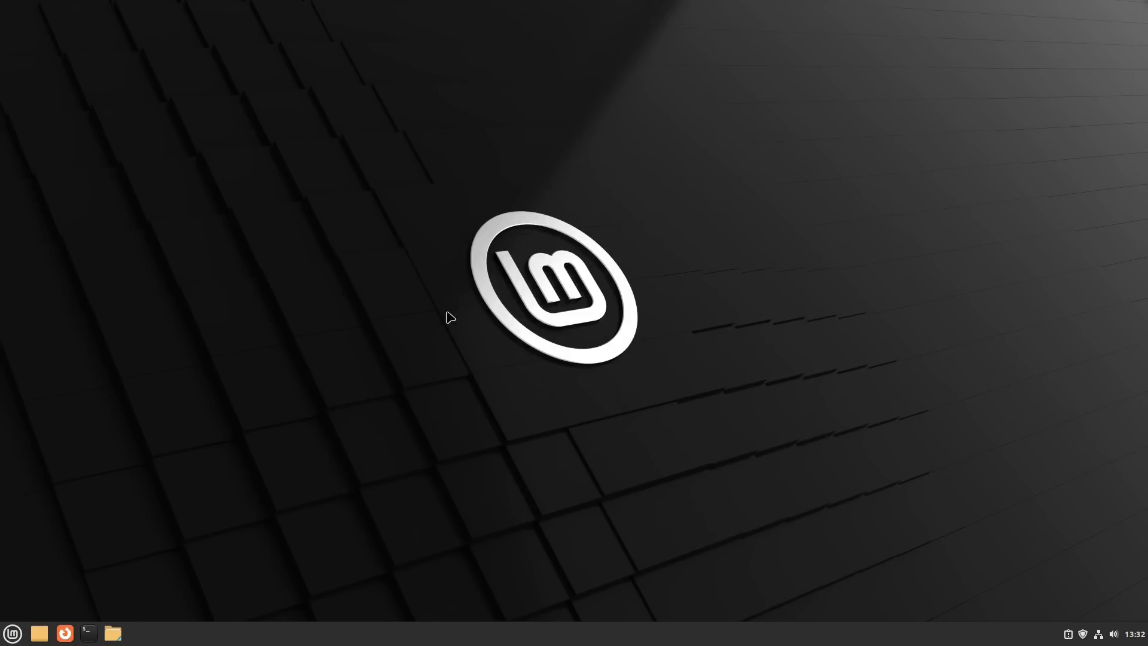
- Find System Info by searching the application menu for "sys", highlight the Linux kernel version, then close it
click(14, 633)
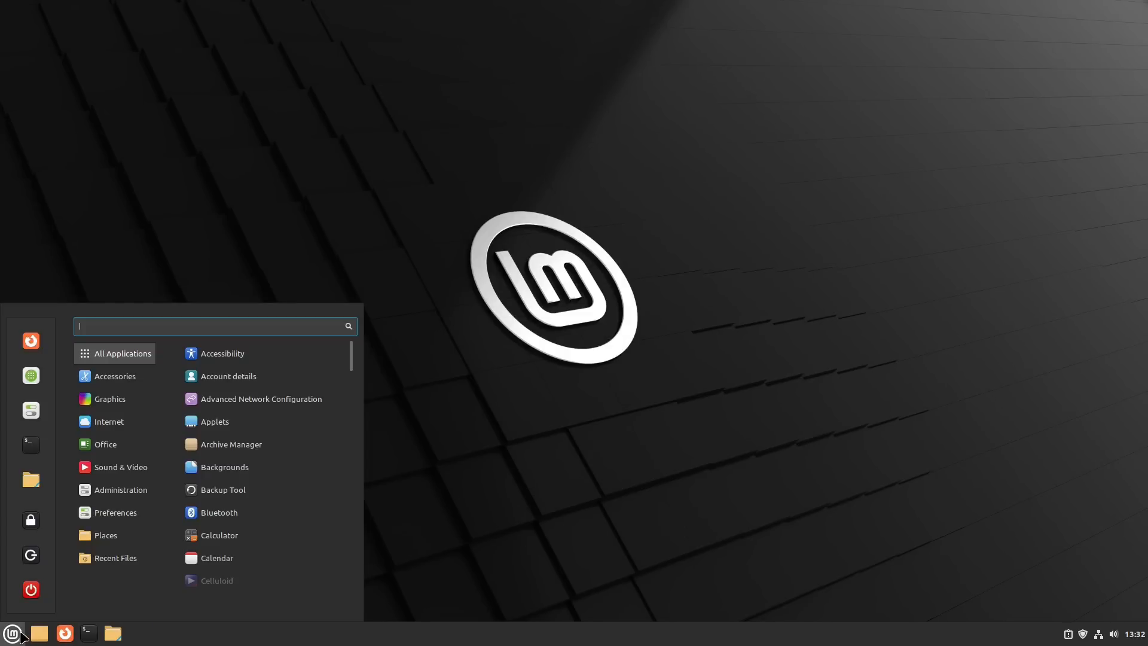
text(sys)
click(242, 354)
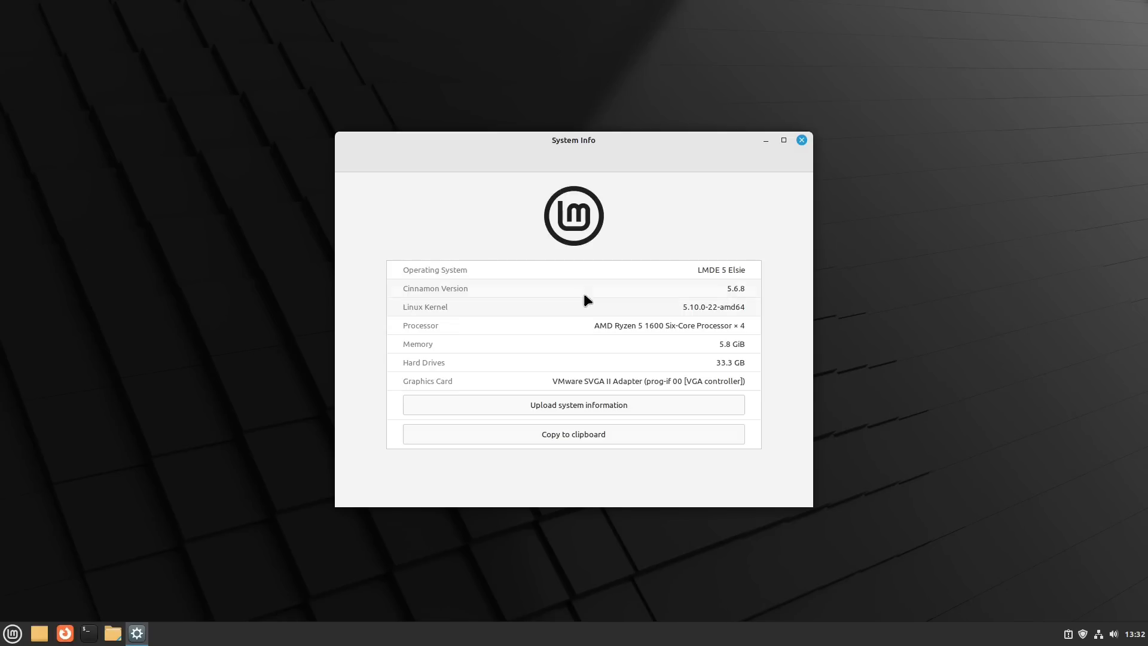
drag(682, 307, 750, 311)
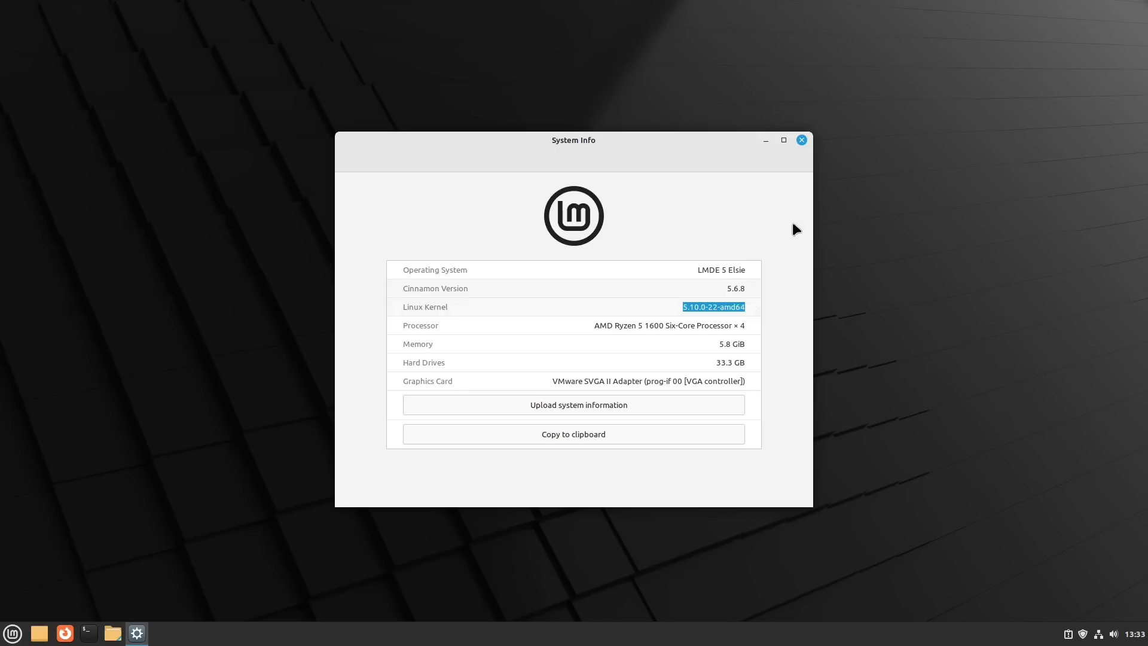
click(805, 142)
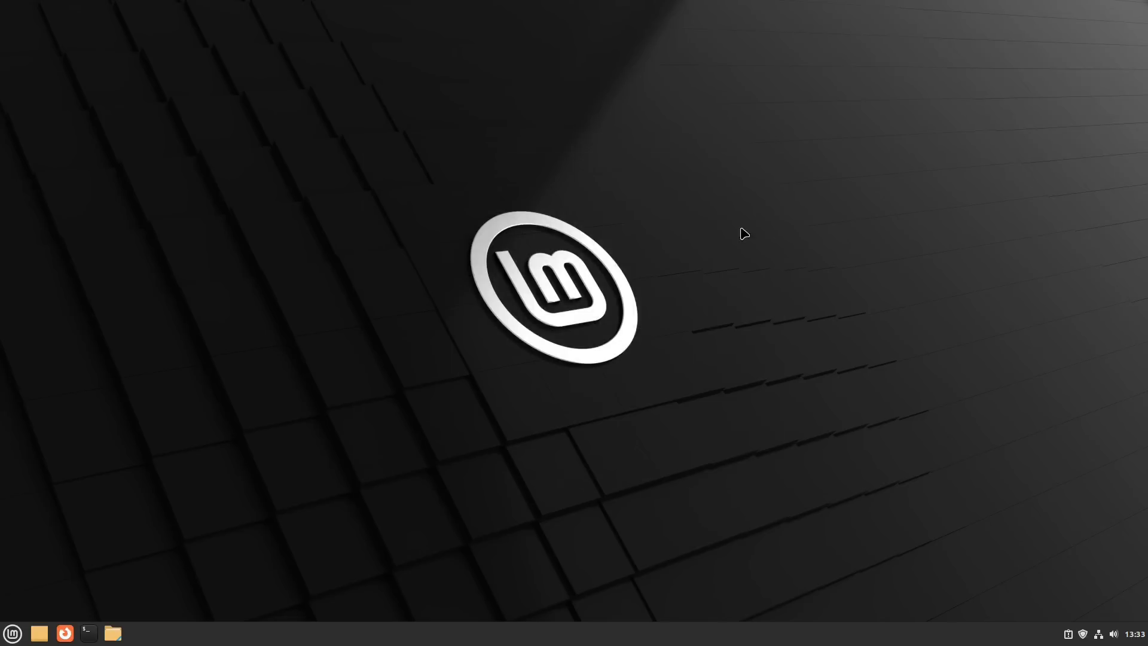
- Open System Settings and look over its Appearance, Preferences, Hardware and Administration sections
click(5, 633)
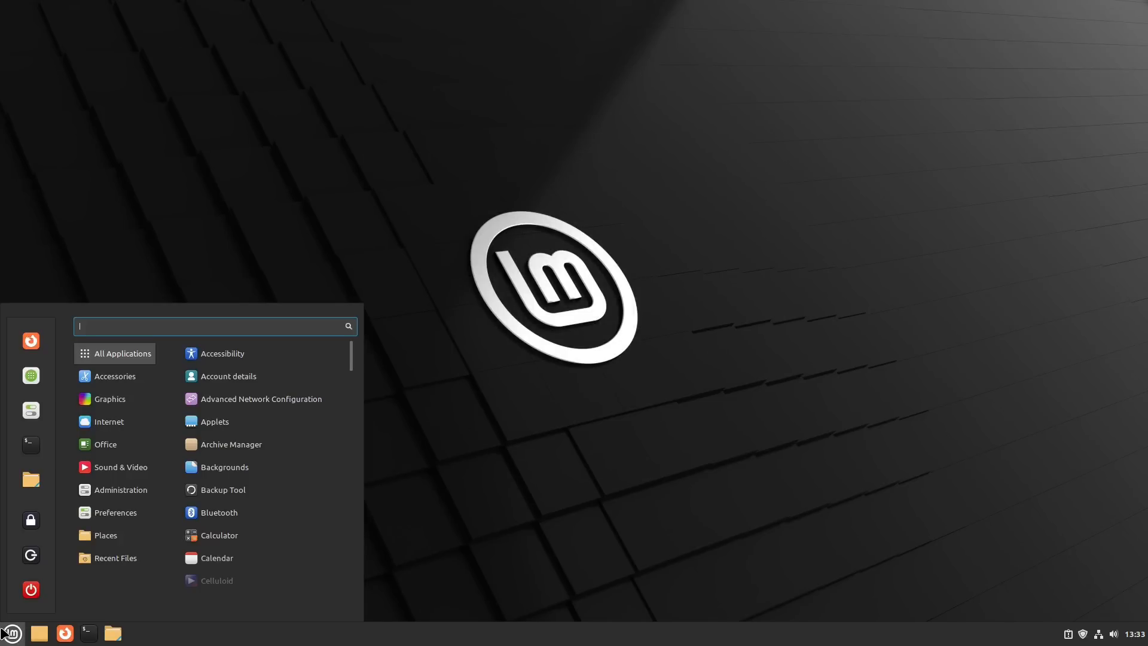
click(30, 413)
scroll(640, 354, down, 5)
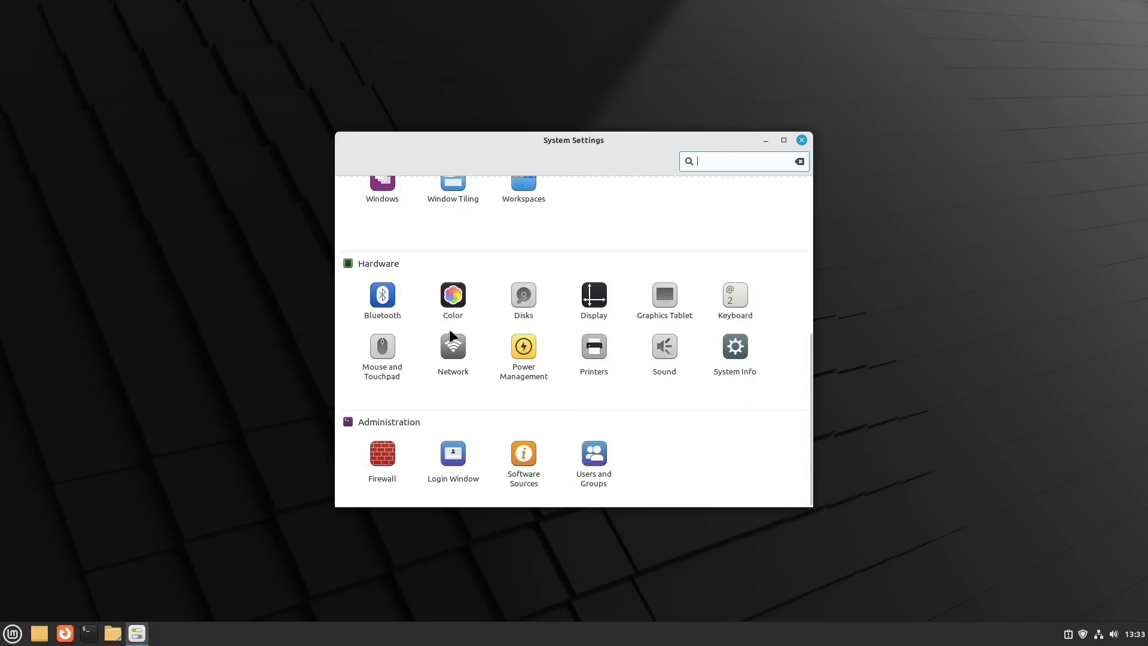
scroll(752, 372, up, 5)
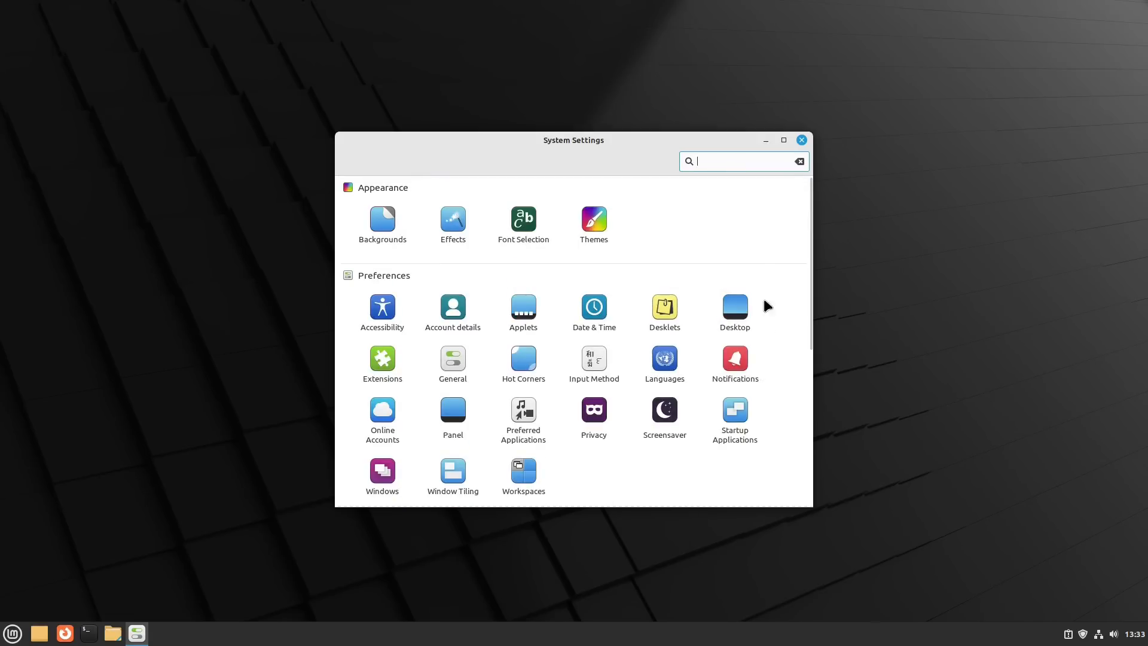
- Examine the available desktop, icon, application and mouse pointer themes without changing any, then close System Settings
click(602, 218)
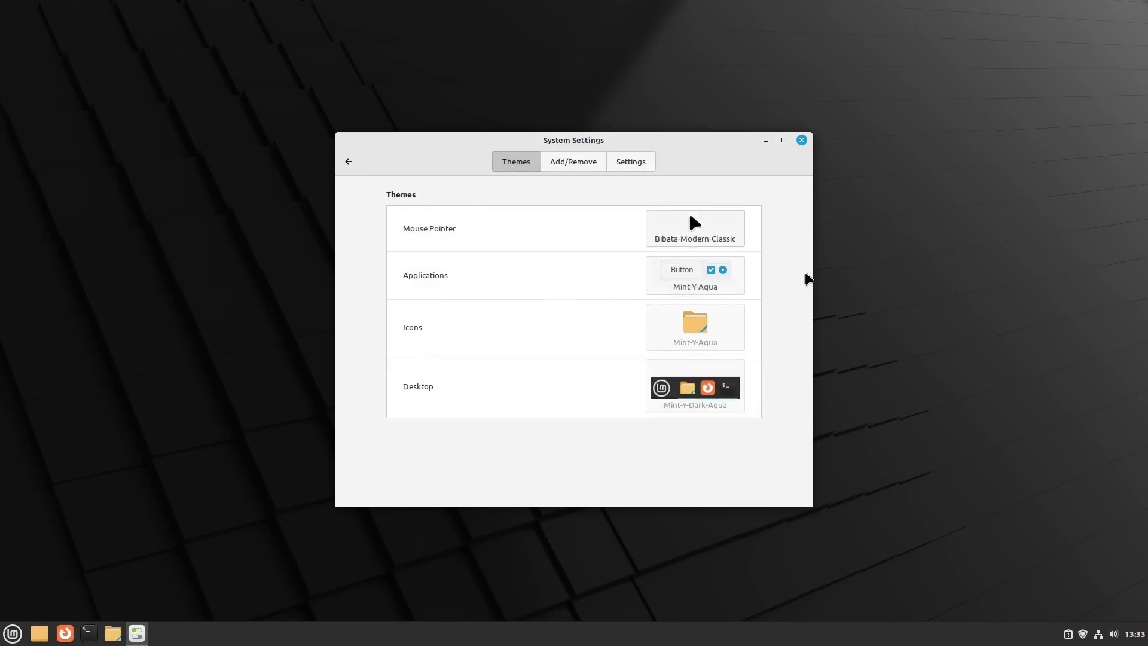
click(694, 402)
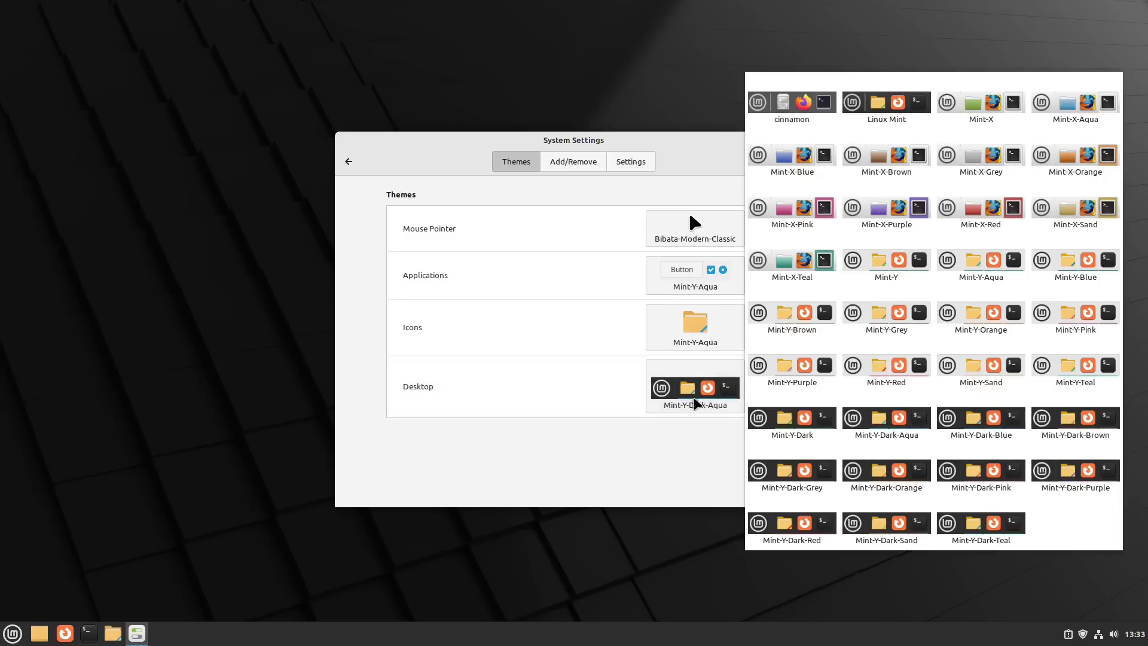
click(674, 325)
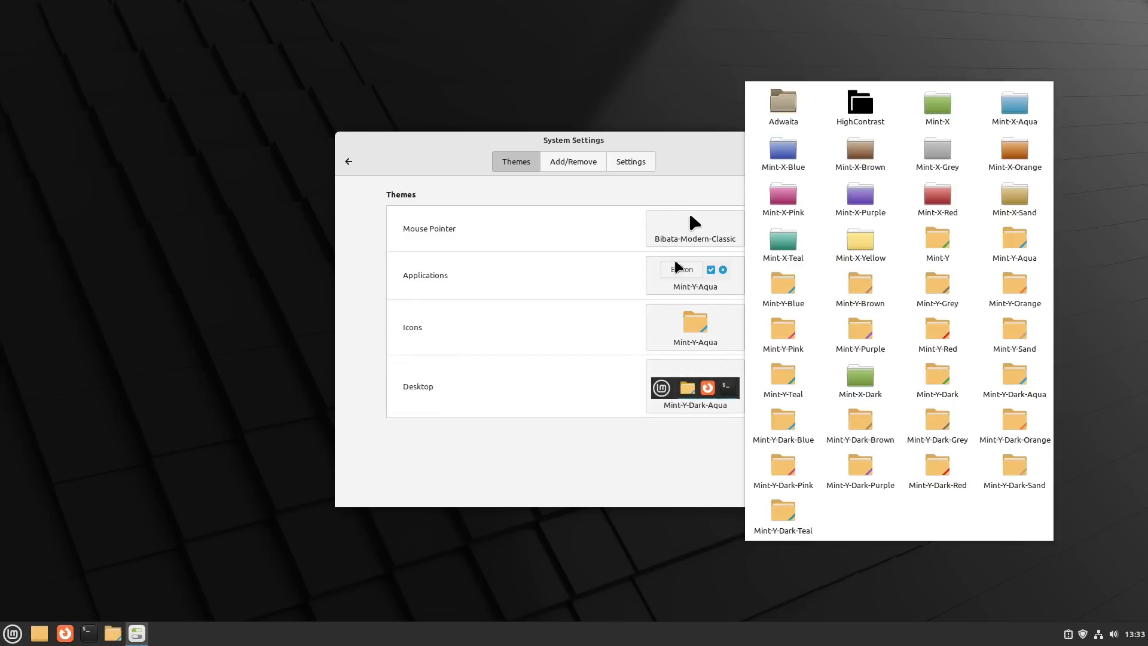
click(678, 266)
click(687, 226)
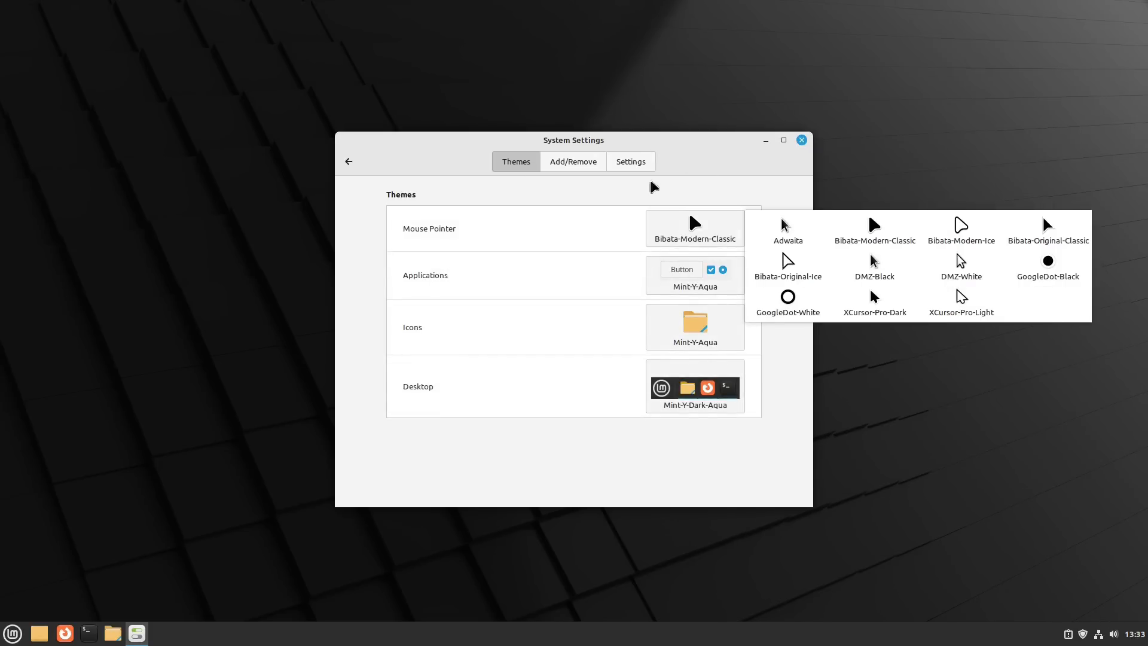
click(695, 152)
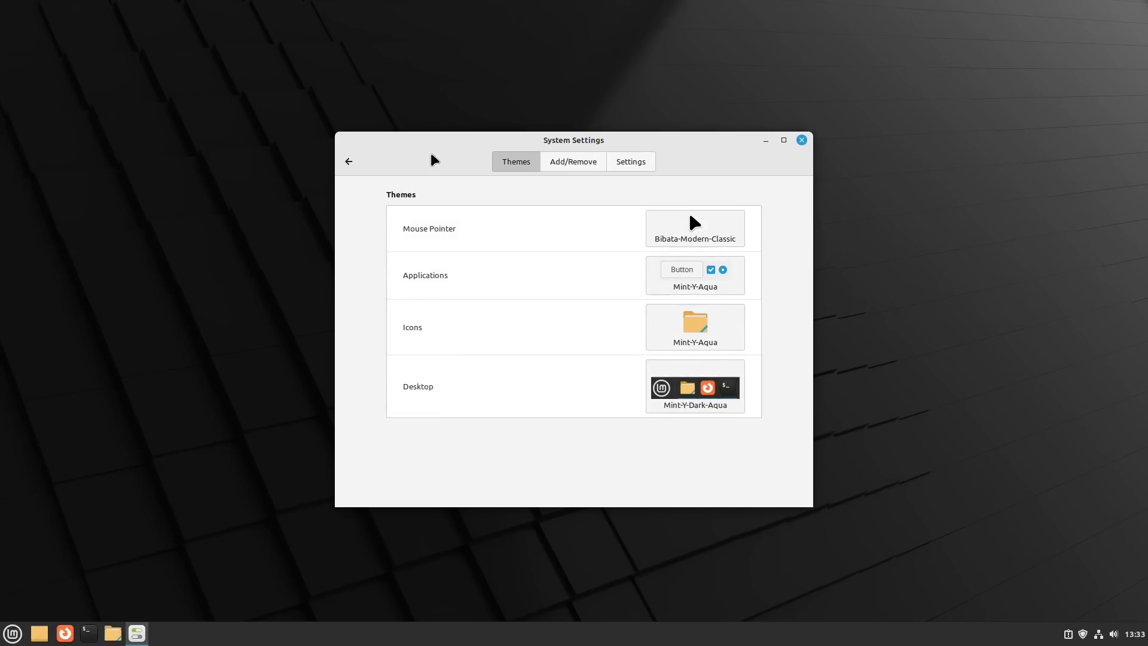
click(343, 161)
click(720, 233)
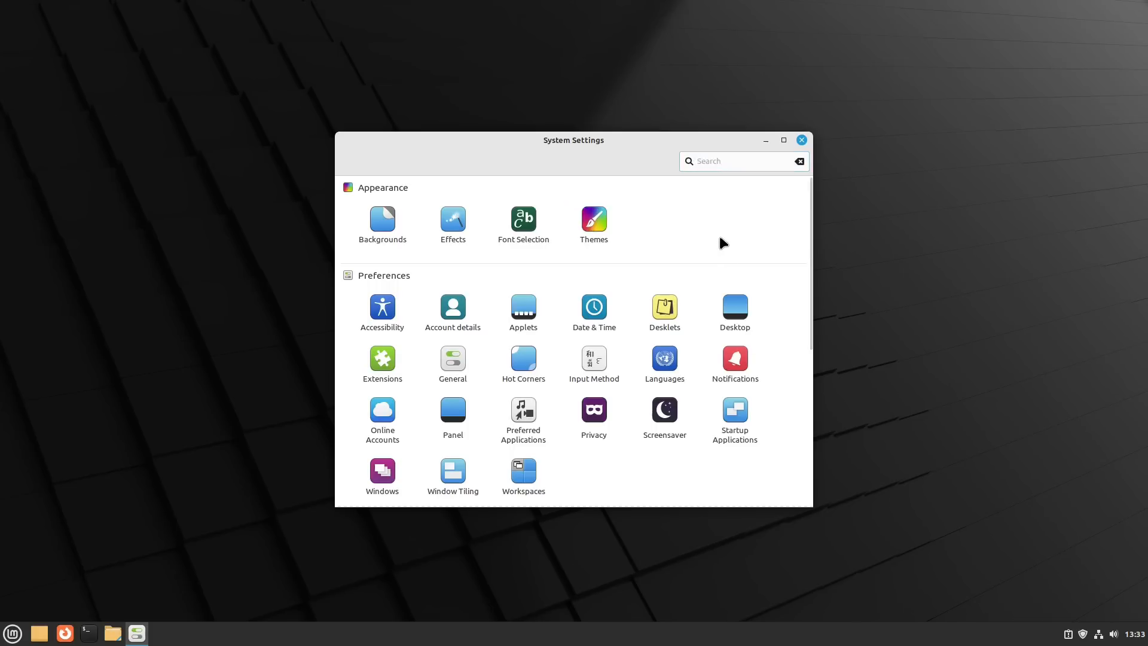
click(803, 141)
- View the Display Settings from the desktop and close them again
right_click(583, 278)
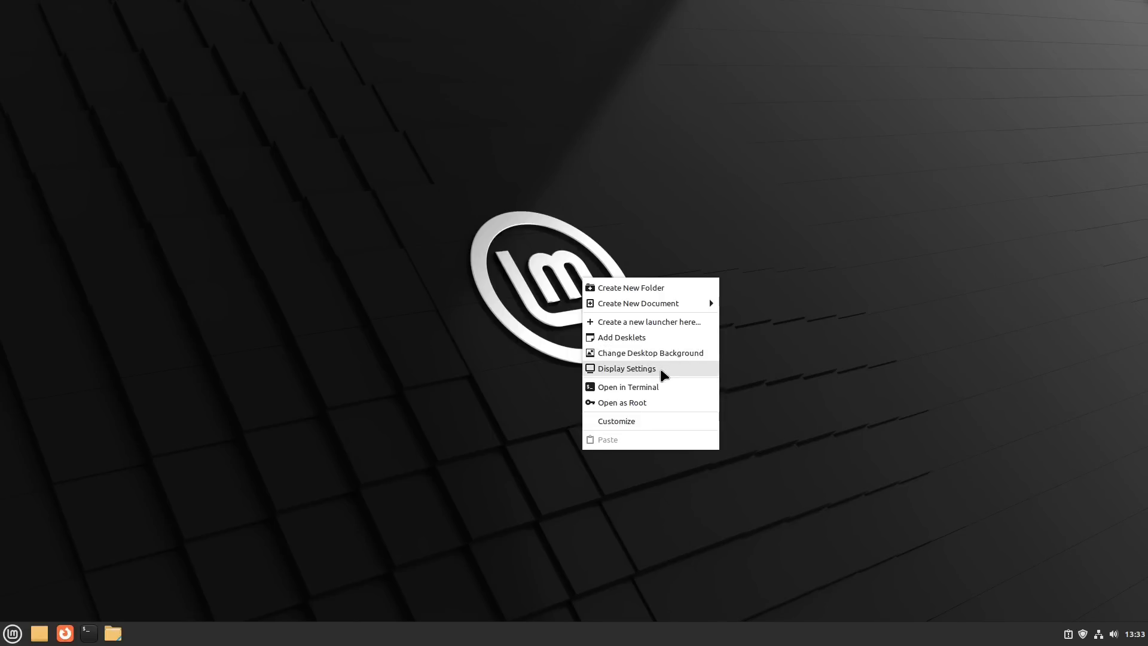
click(660, 368)
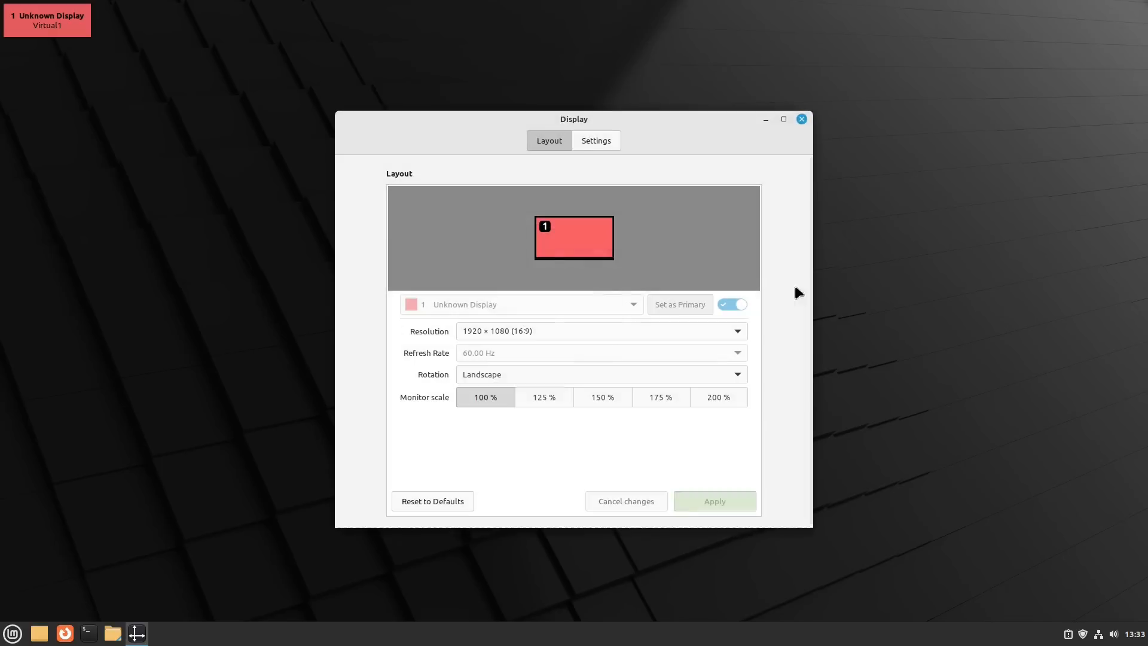
key(alt+F4)
- Enable the Home and Trash desktop icons in the Desktop settings, then close both desktop customization windows
right_click(699, 234)
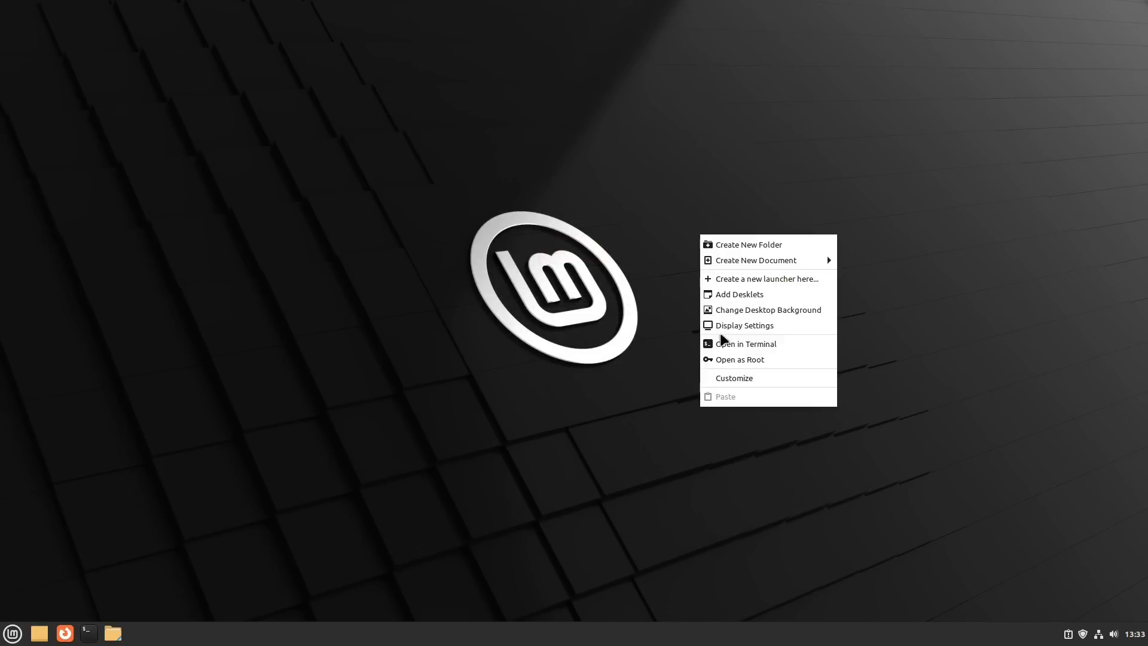
click(758, 379)
click(380, 255)
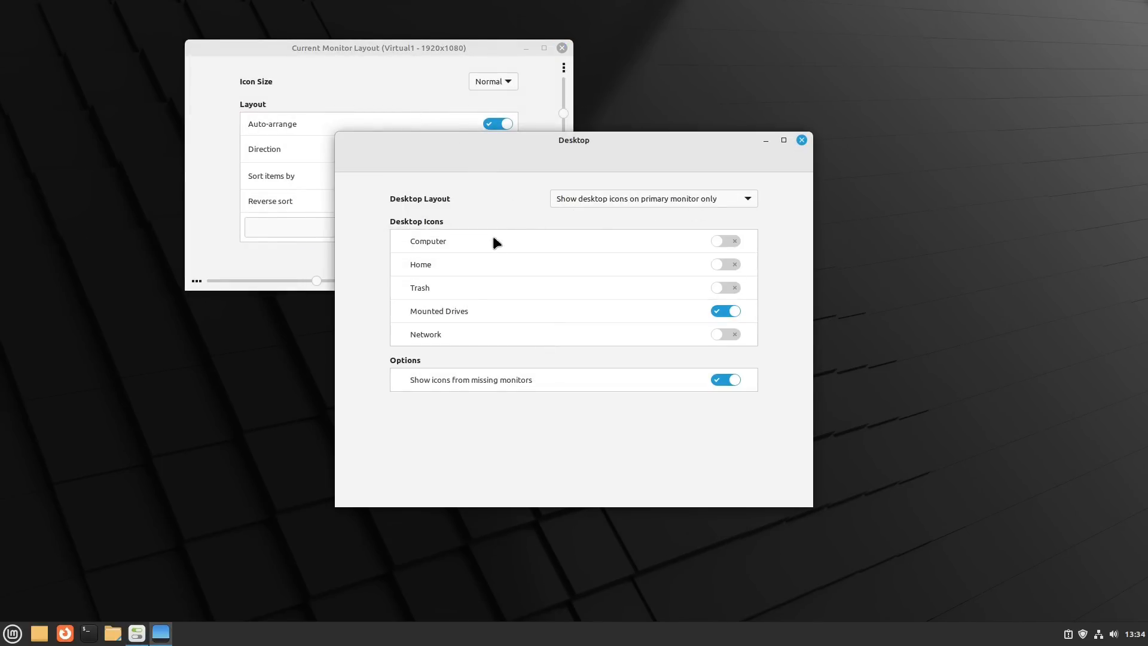
click(725, 264)
click(727, 287)
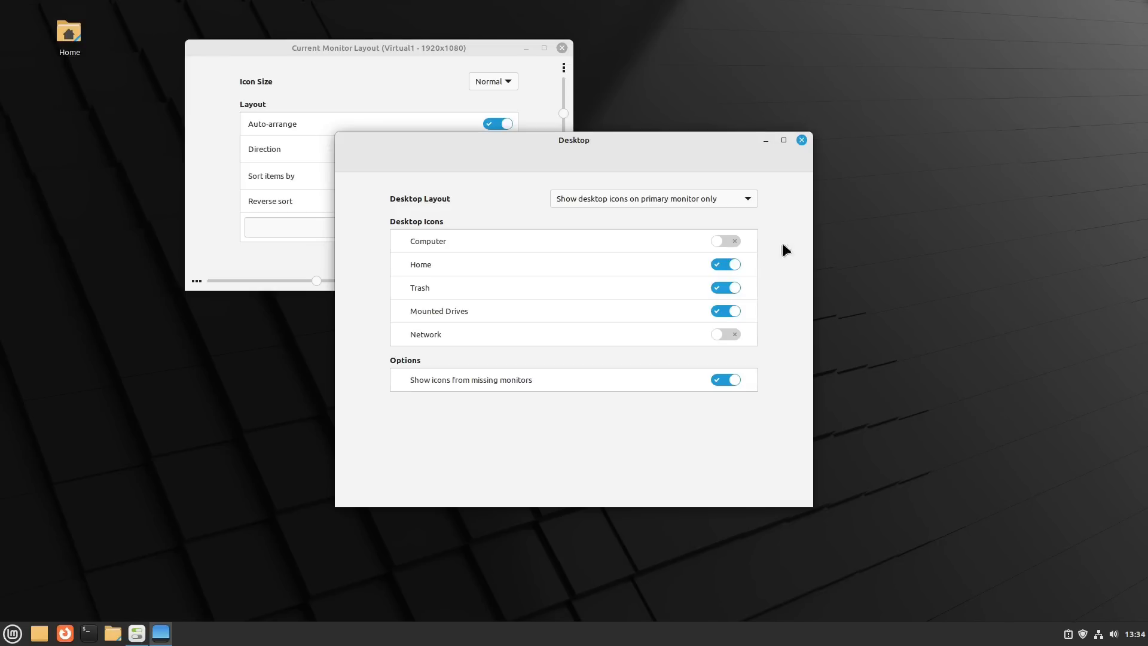
click(563, 48)
click(802, 141)
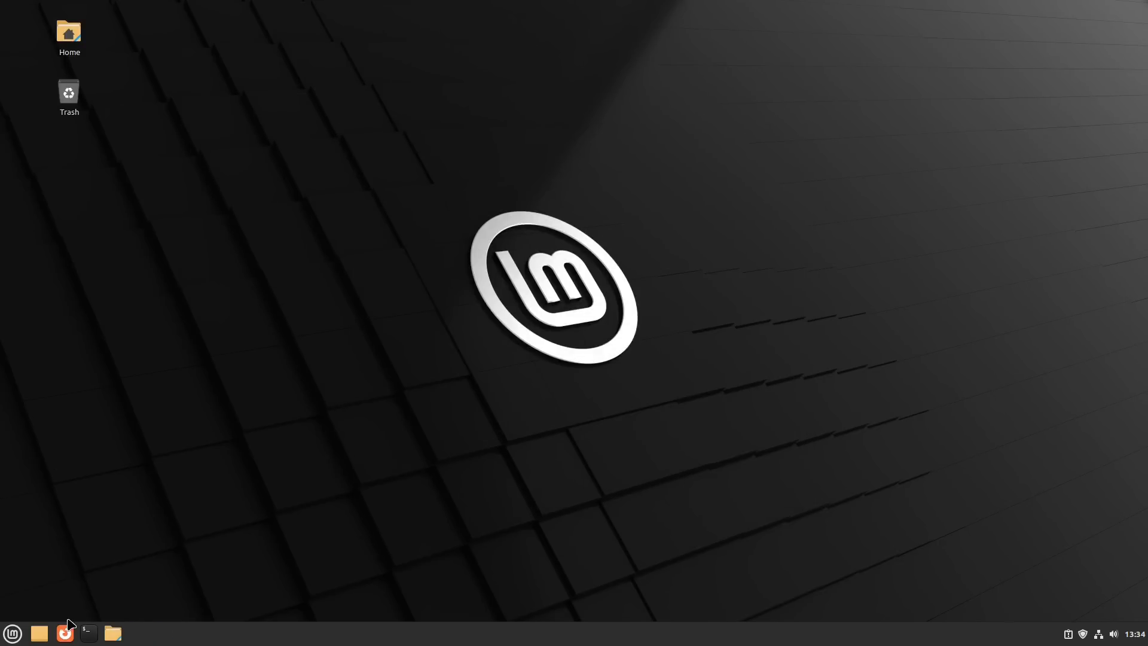
- Search the application menu for "war", "hy" and "usb", clearing the search each time
click(10, 638)
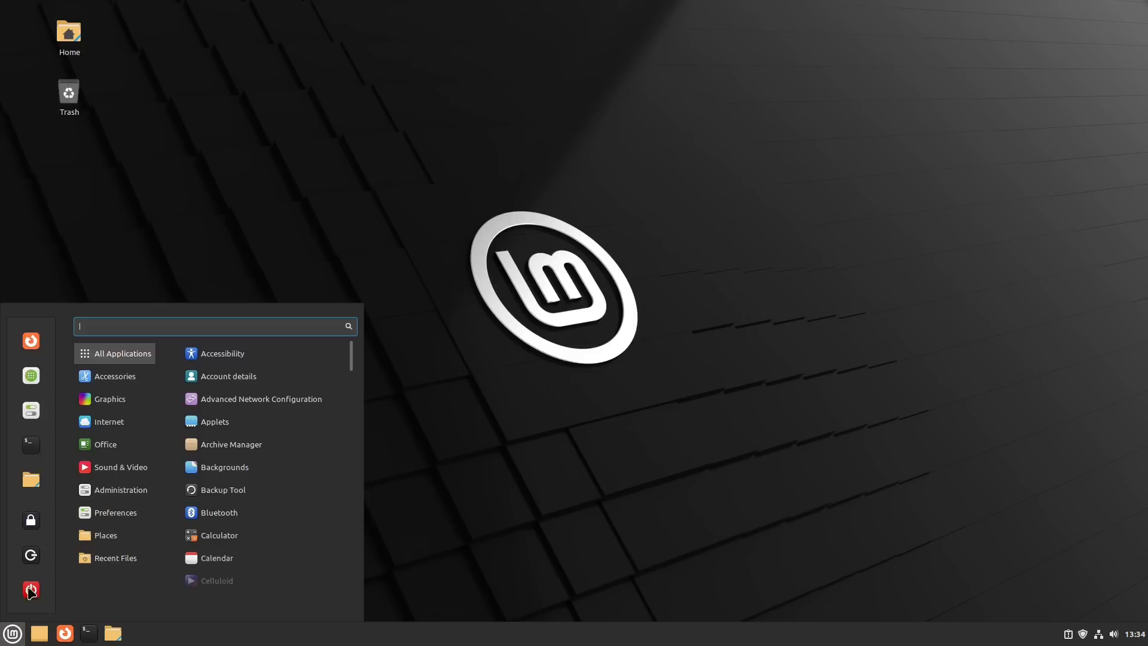
mouse_move(122, 379)
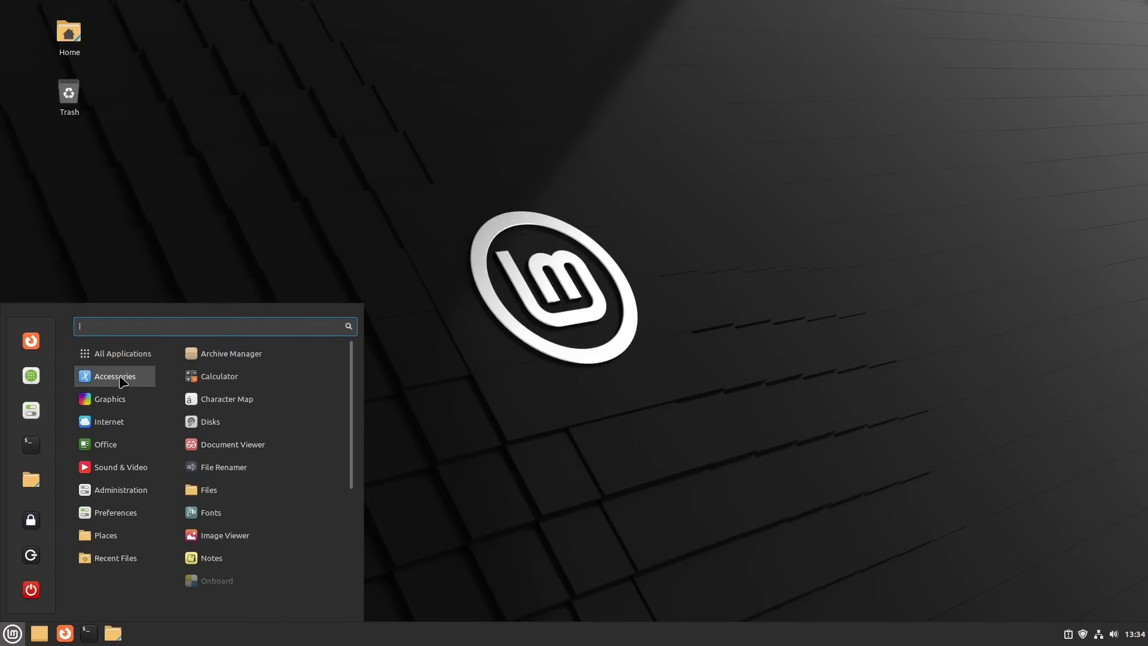
text(war)
key(BackSpace)
key(BackSpace)
key(BackSpace)
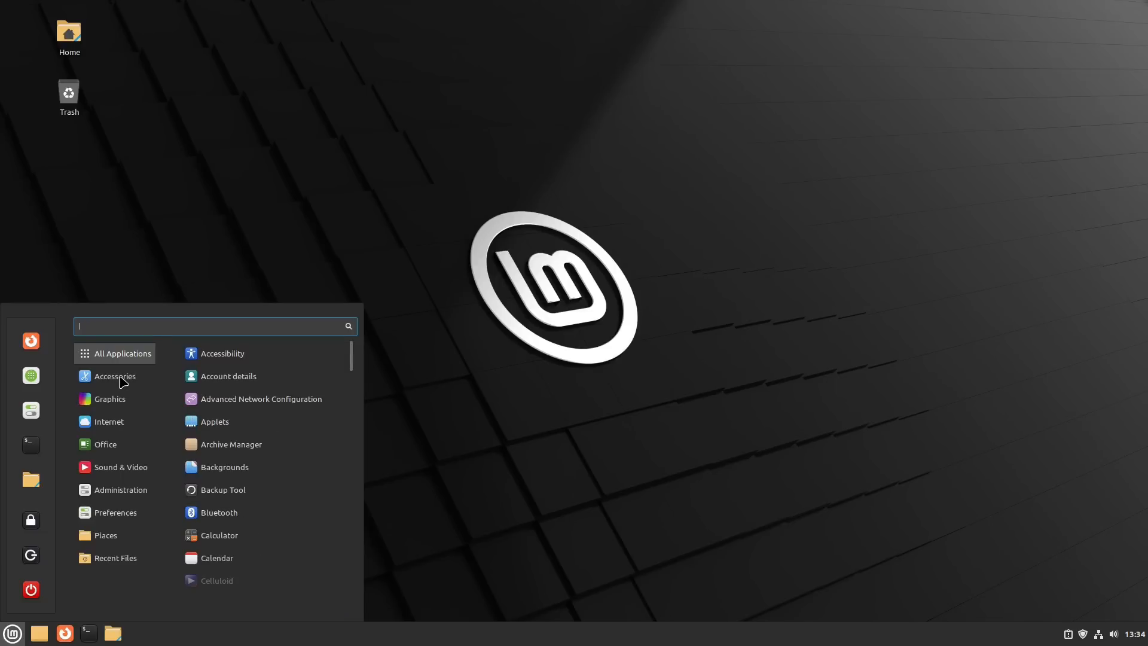
text(hyl)
key(BackSpace)
key(BackSpace)
text(usb)
key(BackSpace)
key(BackSpace)
key(BackSpace)
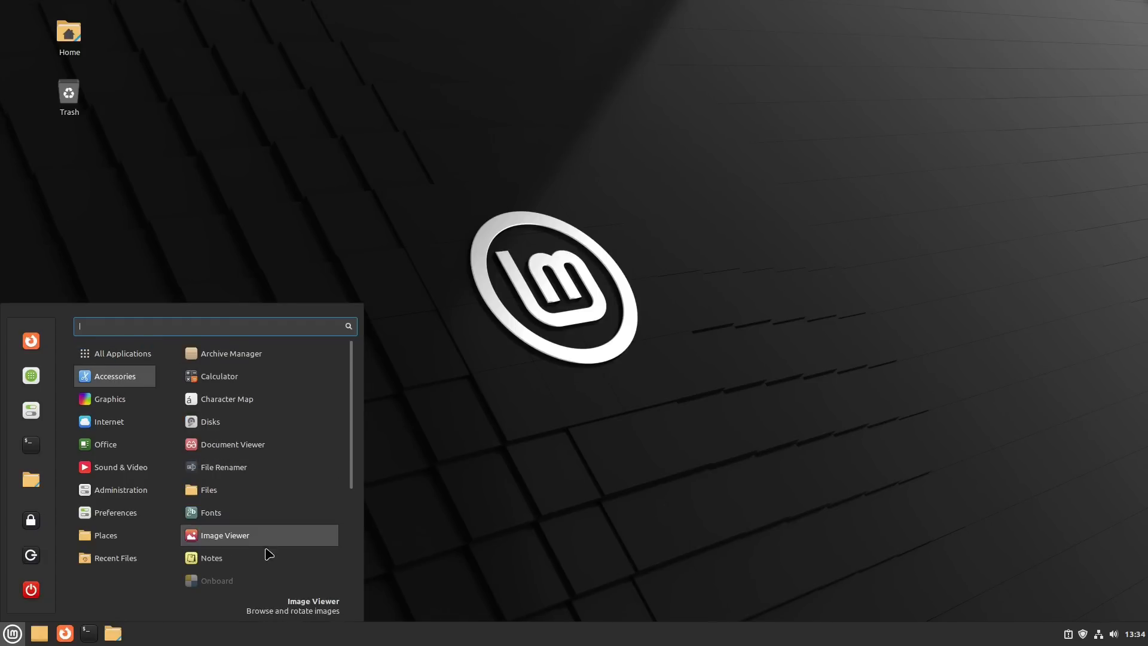
- Look through the applications in the Accessories, Graphics and Internet categories
scroll(239, 580, down, 4)
scroll(240, 574, down, 2)
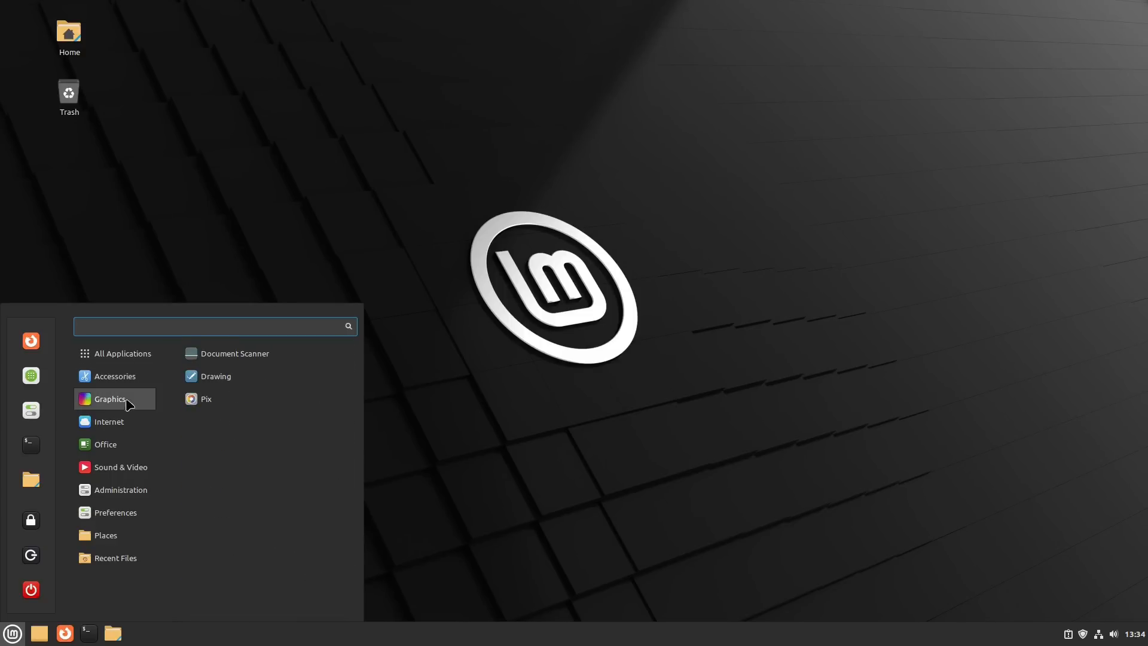
mouse_move(111, 422)
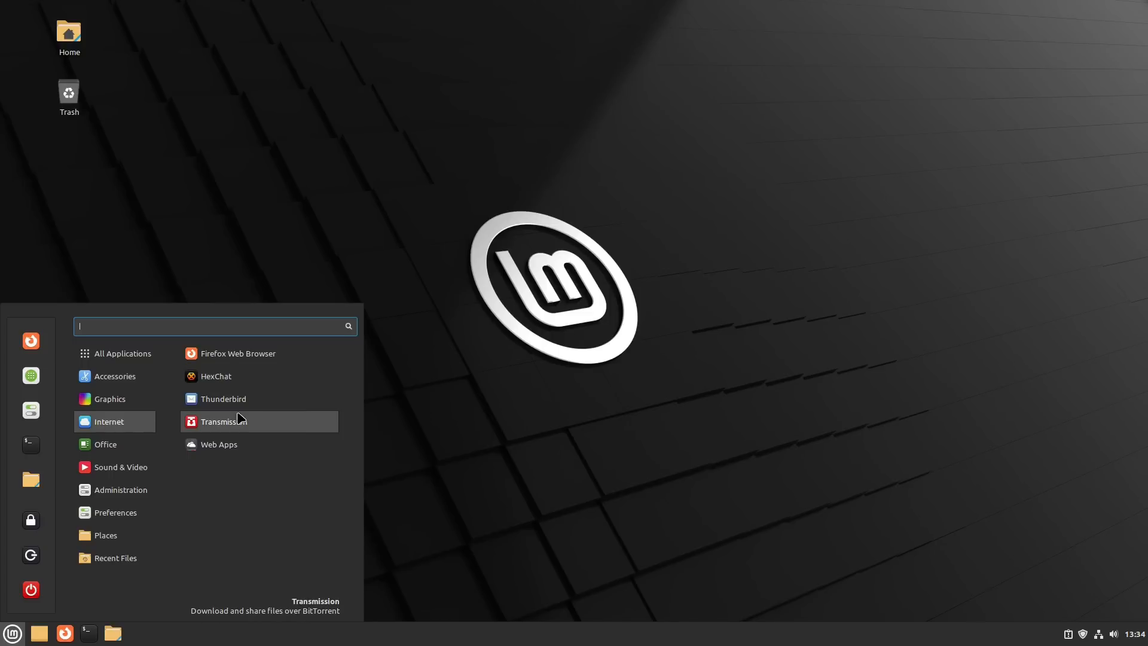
- Launch Firefox Web Browser and open its About Firefox window to check the version
click(227, 354)
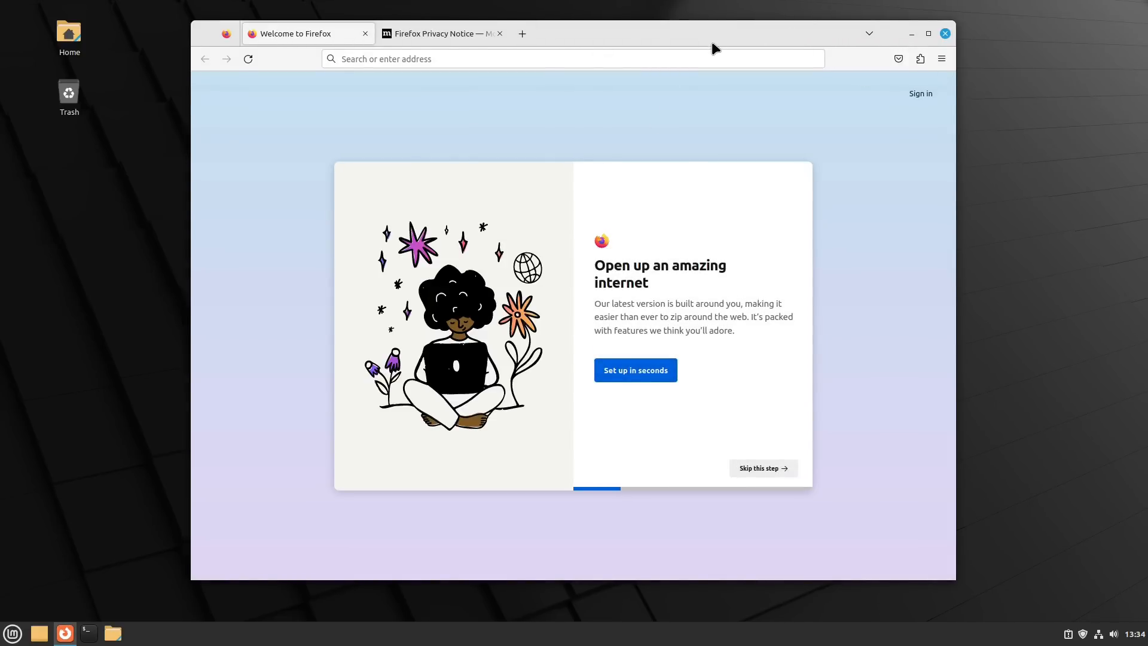
key(alt)
click(351, 29)
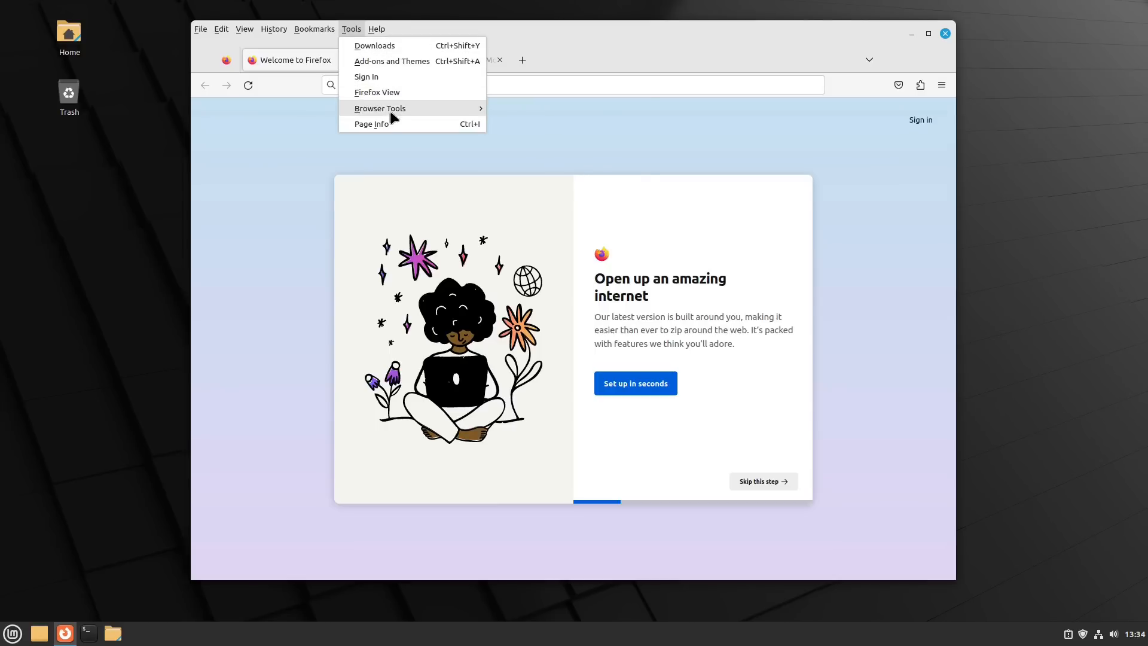
mouse_move(377, 28)
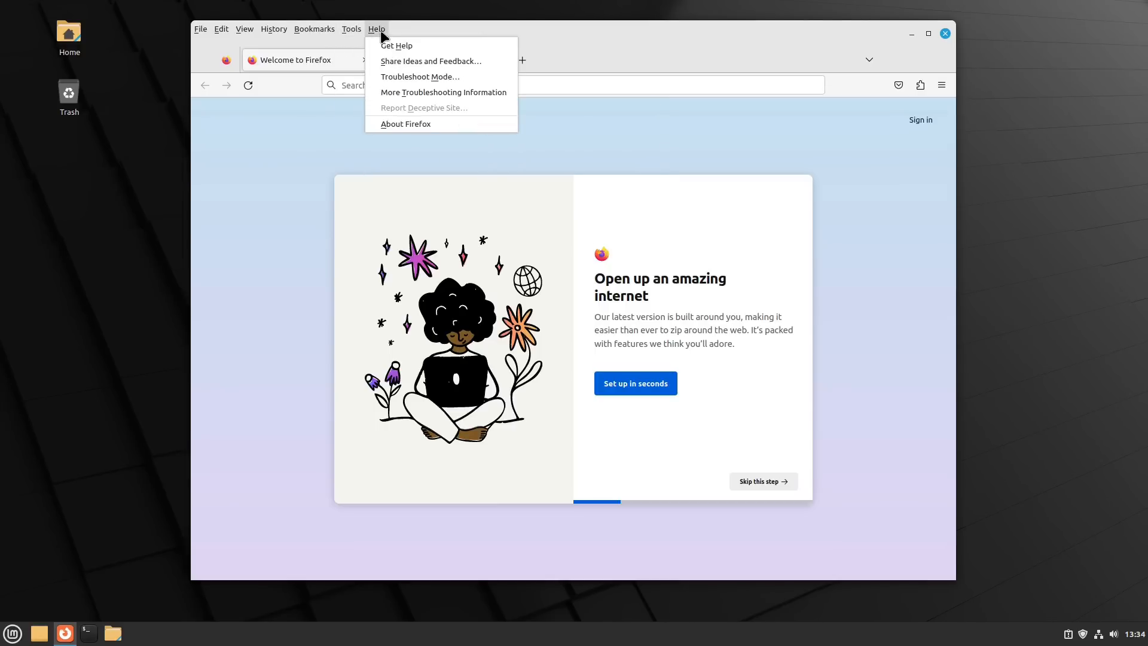
click(403, 119)
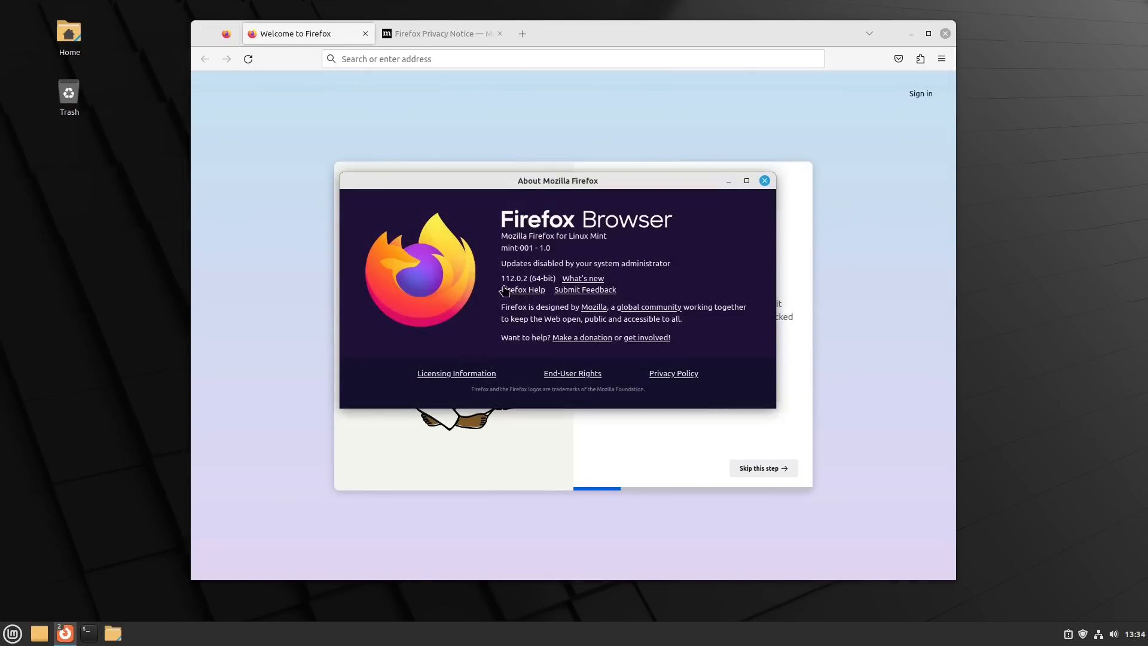
- Highlight part of the version number in the About Mozilla Firefox window, then close that window and the browser
drag(501, 278, 522, 278)
click(765, 181)
click(945, 34)
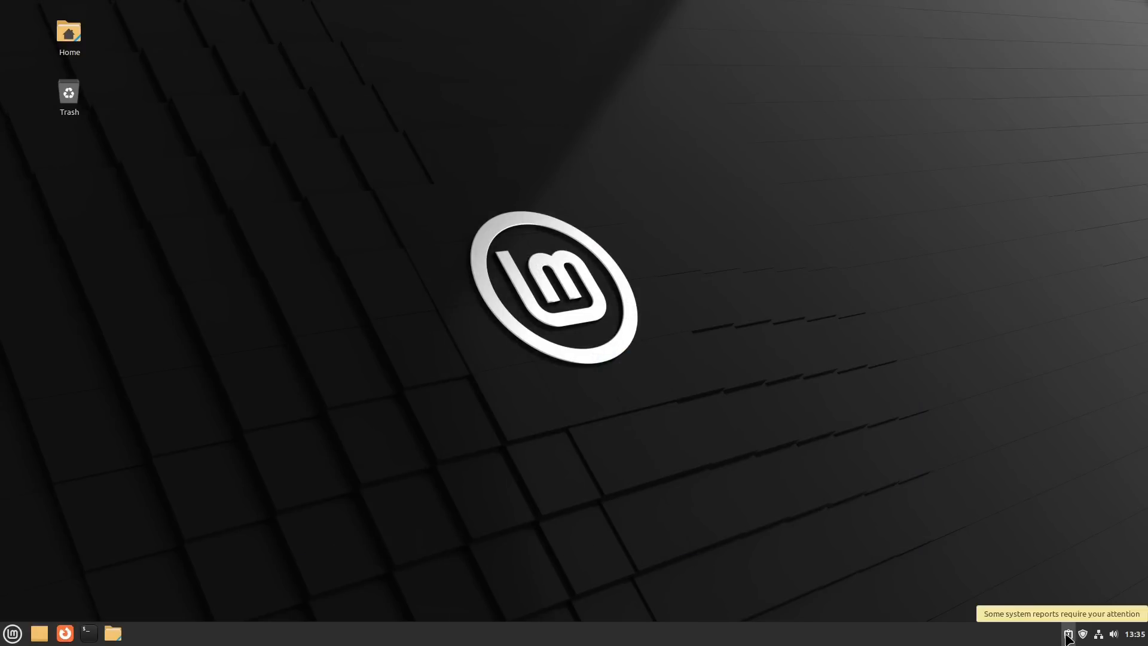
- Open a terminal, change to the /etc/apt directory and list its contents with ls
click(86, 637)
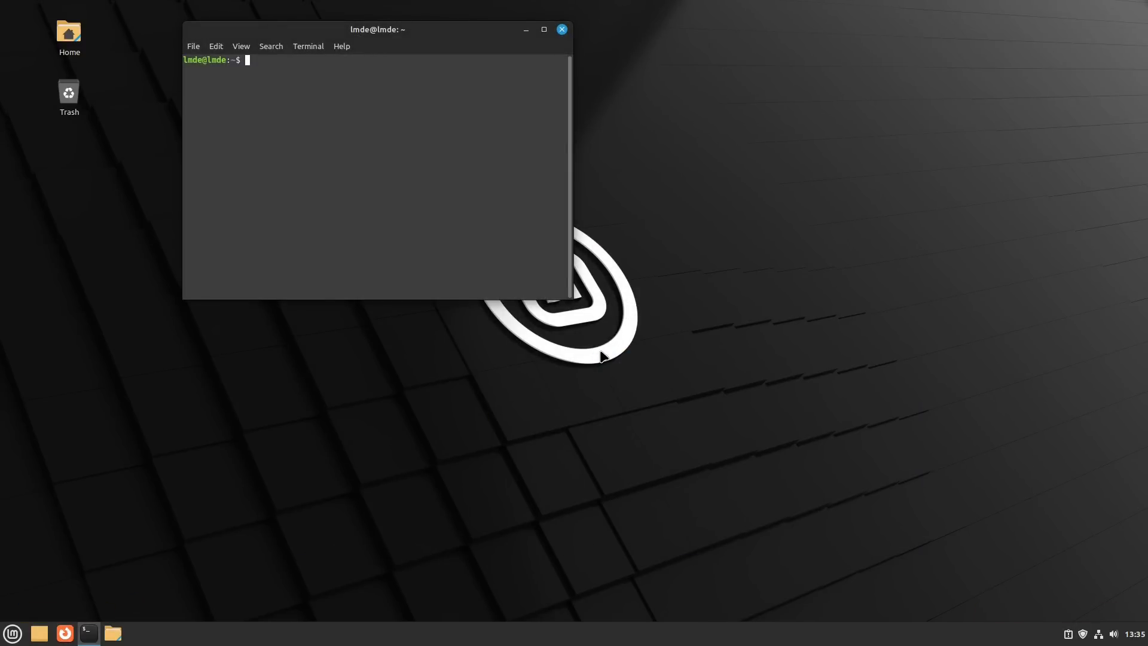
text(cd /etc/apt)
key(Return)
text(ls)
key(Return)
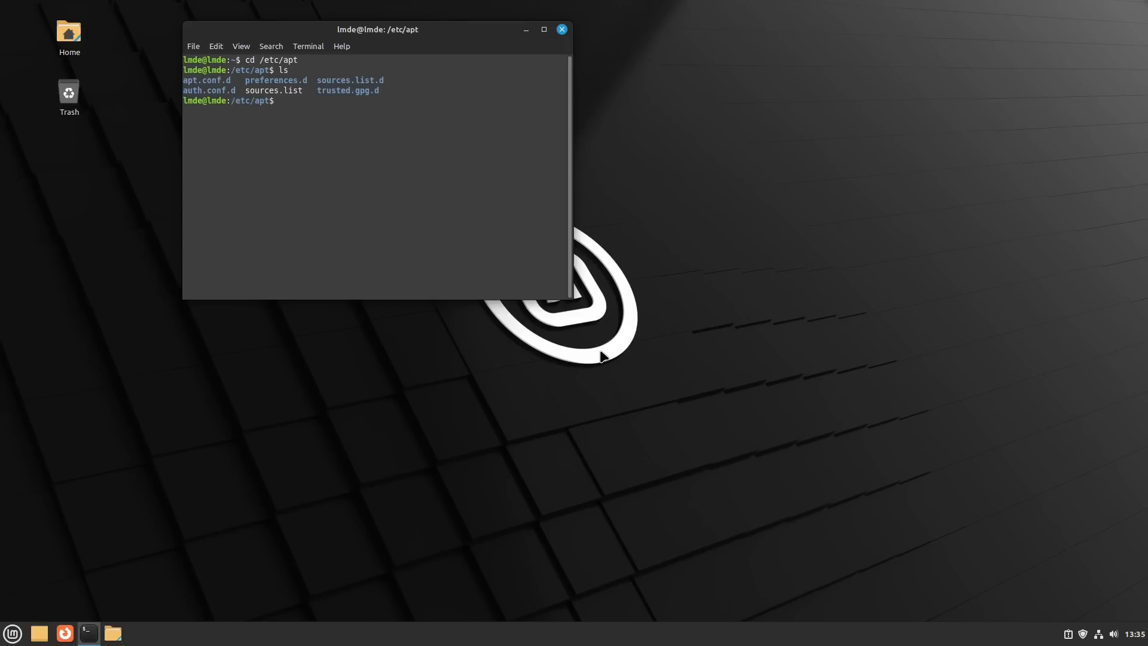
- View the sources.list file in nano, then exit the editor
text(nano sources.list)
key(Return)
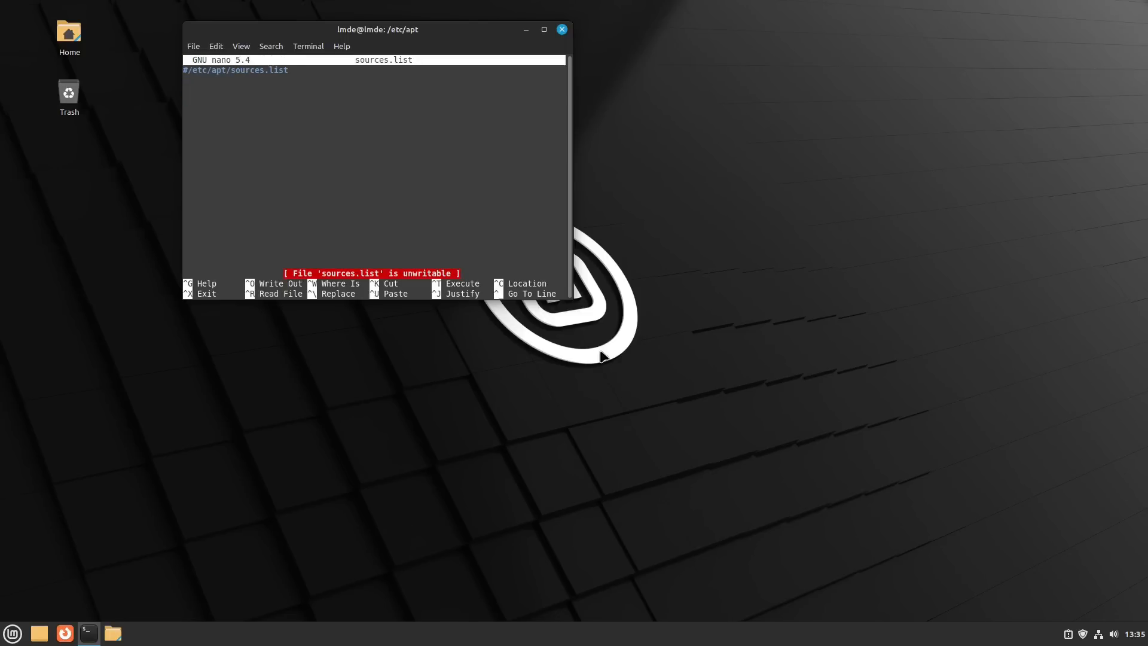
key(ctrl+x)
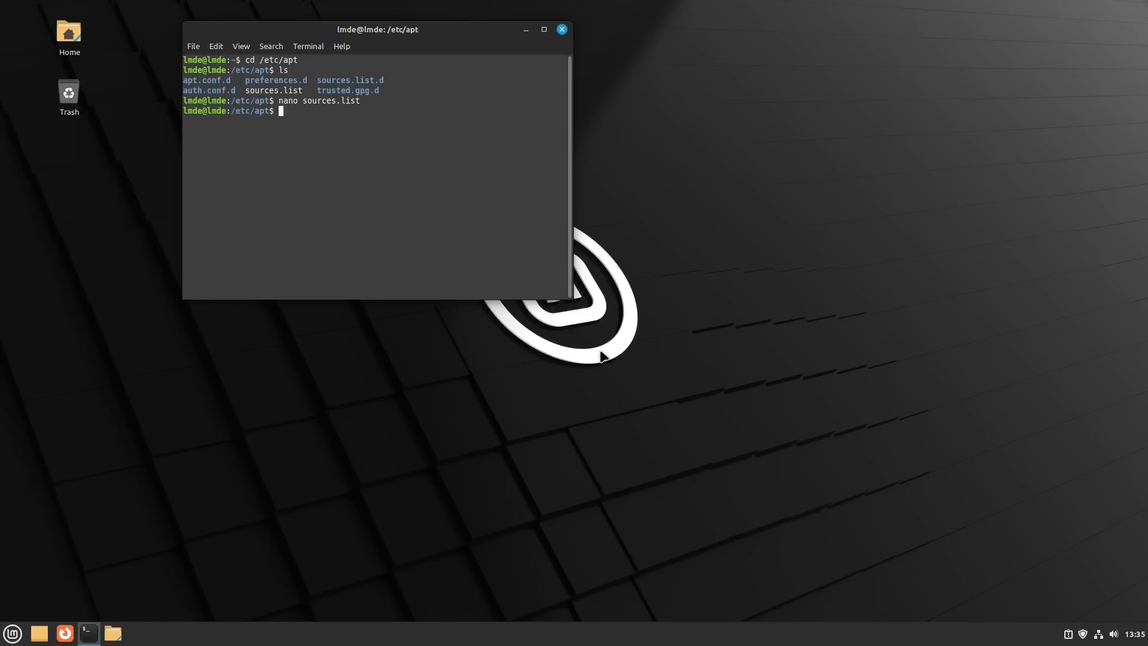
- Try to open sources.list.d/ in nano, then suspend the editor and list the /etc/apt directory again
key(Up)
text(.d/)
key(Return)
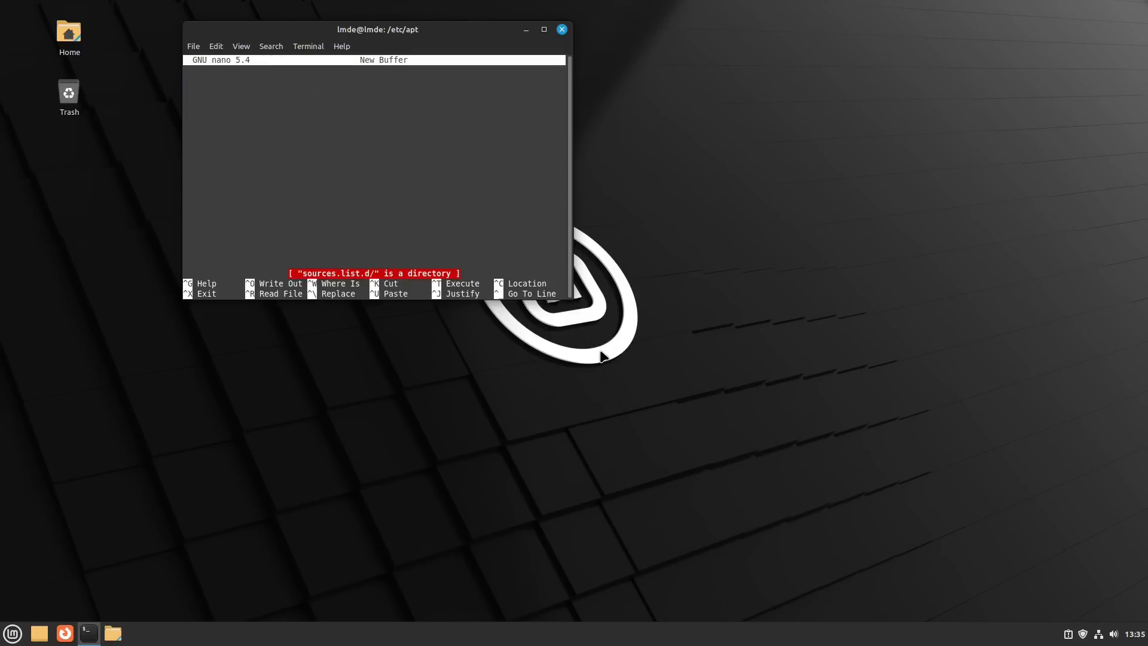
key(ctrl+z)
text(ls)
key(Return)
- Change to the sources.list.d/ directory and list its files with ls
text(cd )
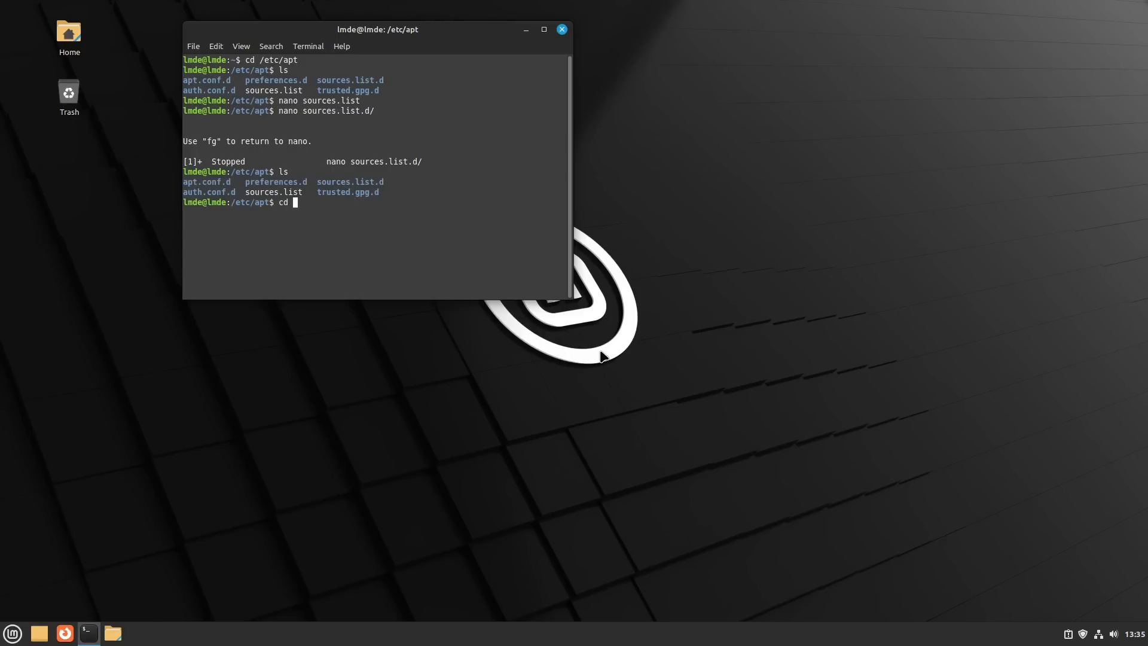
text(sources.list.d/)
key(Return)
text(ls)
key(Return)
- Open official-package-repositories.list in nano, examine the Linux Mint and Debian repository lines, and exit without editing
text(nano off)
key(Tab)
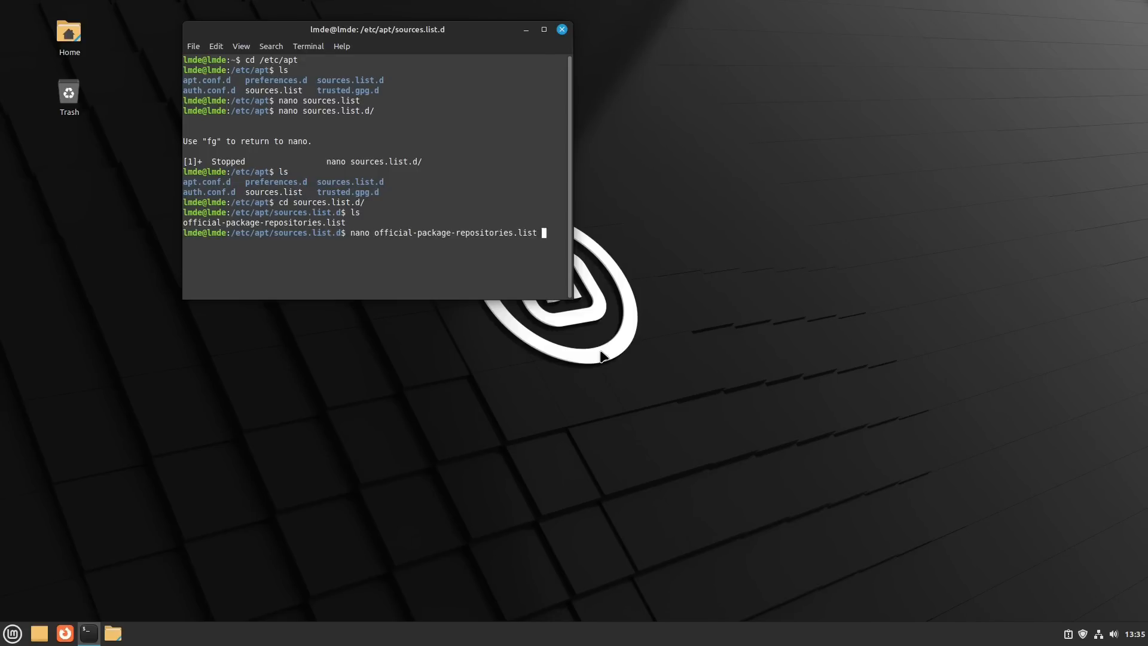
key(Return)
key(Down)
key(Down)
key(Right)
key(Right)
key(Right)
key(Right)
key(Right)
key(Right)
key(Right)
key(Right)
key(Right)
key(Right)
key(Right)
key(Right)
key(Right)
key(Right)
key(Right)
key(Right)
key(Right)
key(Right)
key(Right)
key(Right)
key(Right)
key(Right)
key(Right)
key(Right)
key(Right)
key(Right)
key(Right)
key(Right)
key(Right)
key(Right)
key(Right)
key(Right)
key(Right)
key(Right)
key(Right)
key(Right)
key(Right)
key(Right)
key(Right)
key(Right)
key(Right)
key(Right)
key(Right)
key(Right)
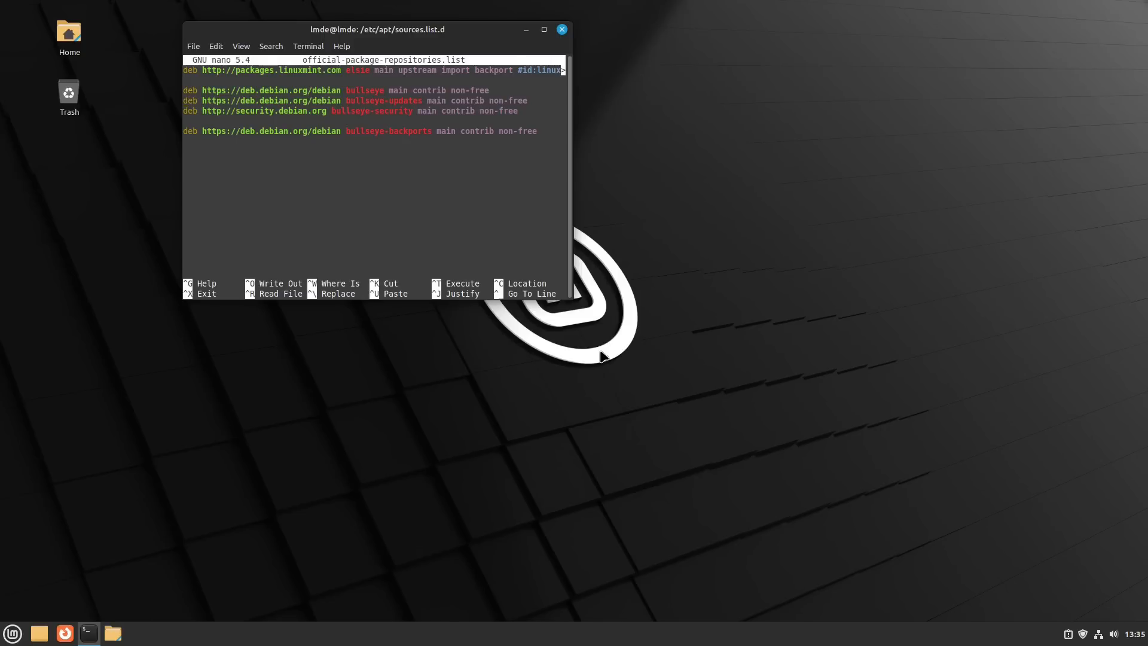
key(Left)
key(Left)
key(Left)
key(Left)
key(Left)
key(Left)
key(Left)
key(Left)
key(Left)
key(Left)
key(Left)
key(Left)
key(Left)
key(Left)
key(Left)
key(Left)
key(Left)
key(Right)
key(Right)
key(Right)
key(Right)
key(Right)
key(Right)
key(Right)
key(Right)
key(Right)
key(Right)
key(Right)
key(Right)
key(Right)
key(Left)
key(Left)
key(Left)
key(Left)
key(Left)
key(Left)
key(Left)
key(Left)
key(Left)
key(Left)
key(Left)
key(Left)
key(Left)
key(Left)
key(Left)
key(Left)
key(Left)
key(Left)
key(Left)
key(Left)
key(Right)
key(Right)
key(Right)
key(Right)
key(Right)
key(Right)
key(Right)
key(Right)
key(Right)
key(Right)
key(Right)
key(Right)
key(Right)
key(Right)
key(Right)
key(Right)
key(Right)
key(Right)
key(Right)
key(Right)
key(Right)
key(Right)
key(Right)
key(Right)
key(Right)
key(Right)
key(Right)
key(ctrl+x)
- End the terminal session with the exit command, repeating it to close despite the suspended nano job
text(exit)
key(Return)
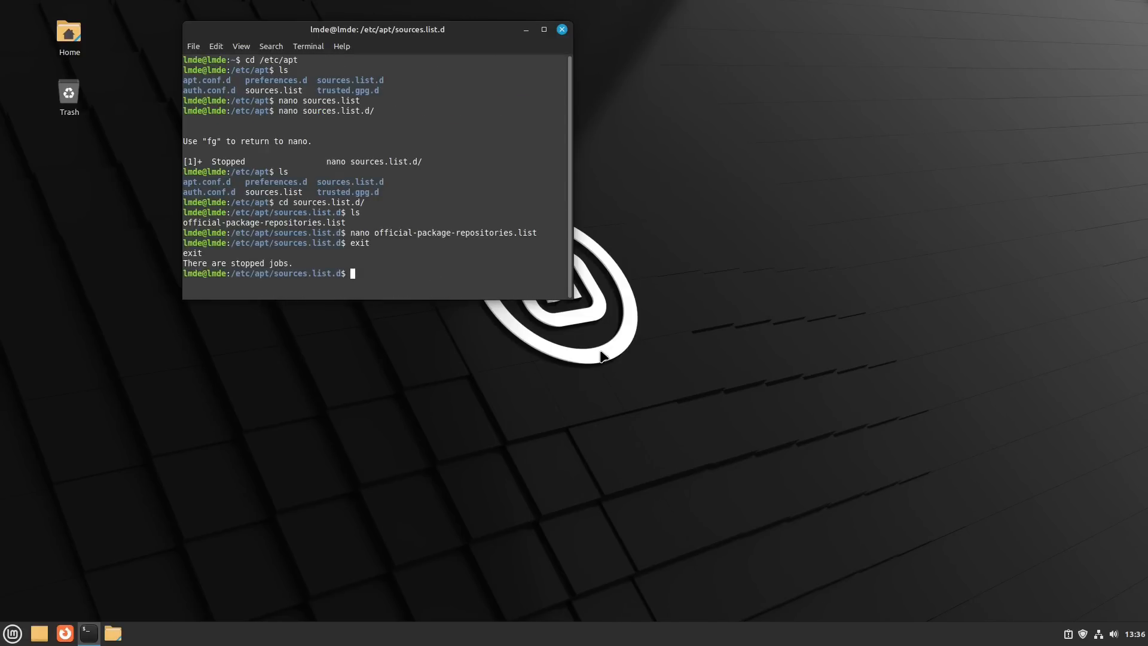
text(exit)
key(Return)
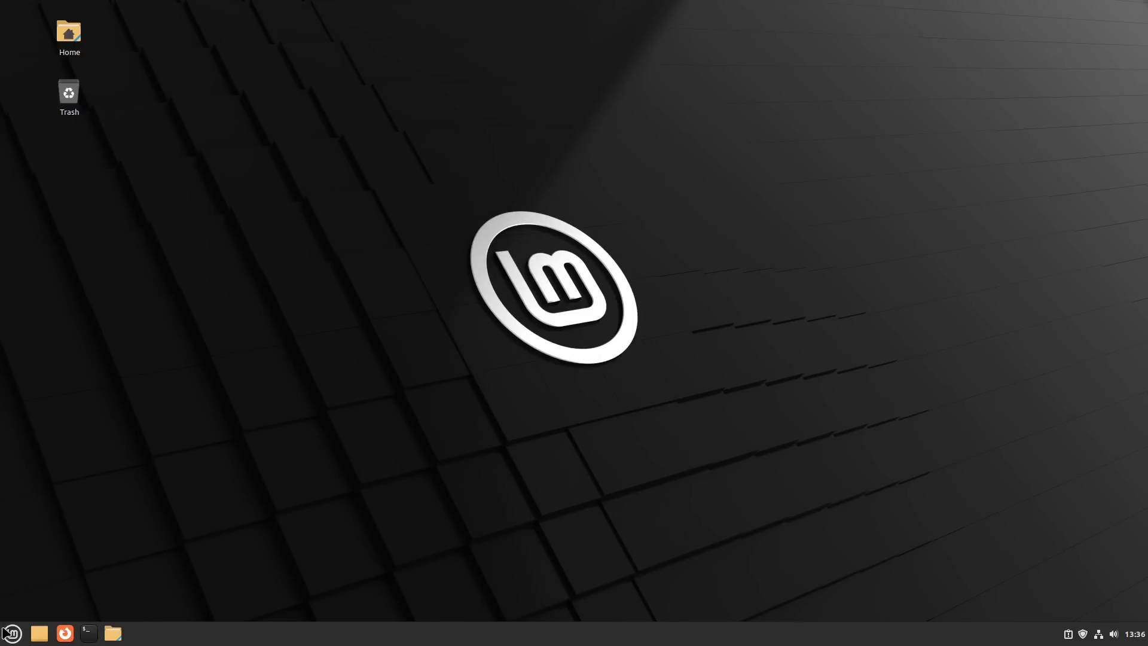
- Look through the Internet and Office categories in the application menu, then close the menu
key(super)
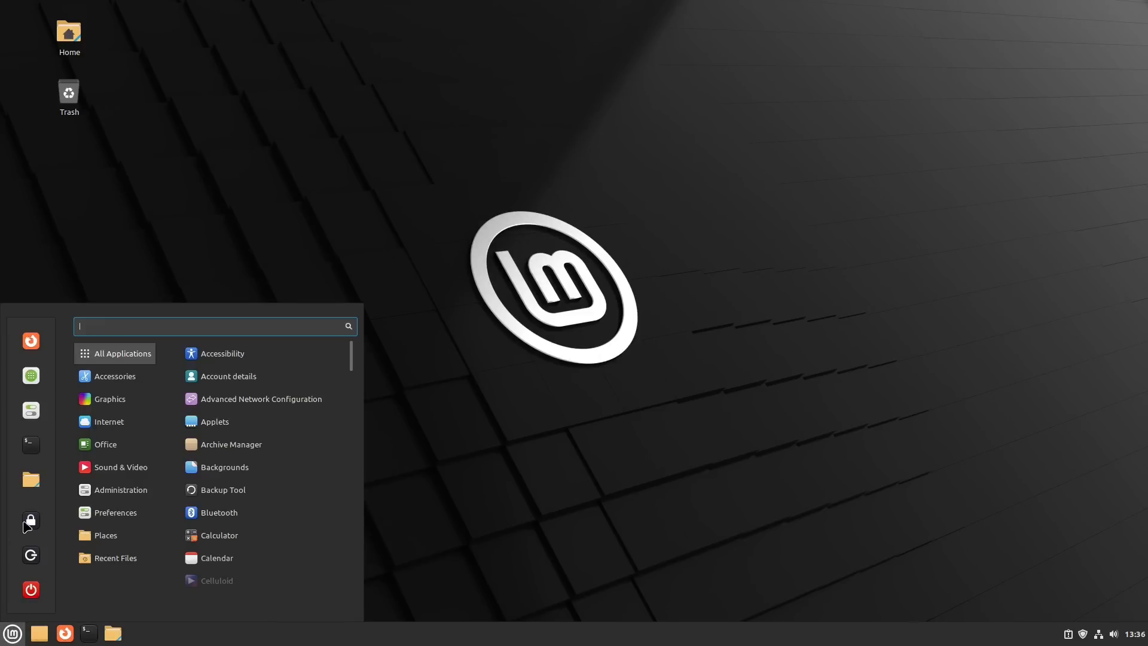
mouse_move(132, 425)
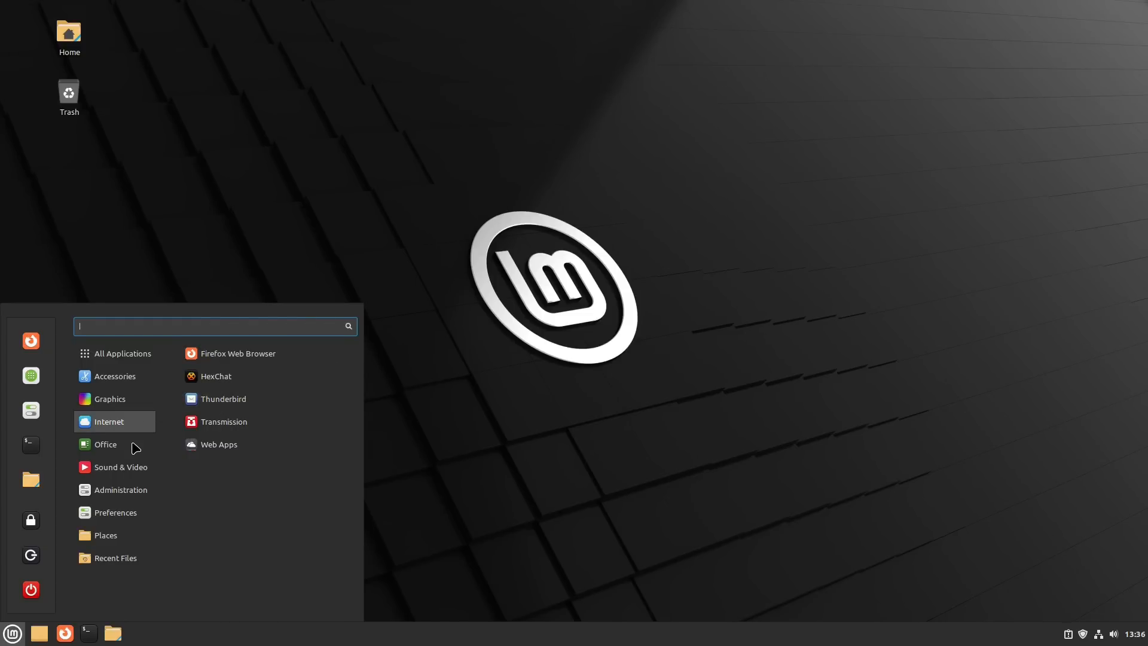
mouse_move(128, 449)
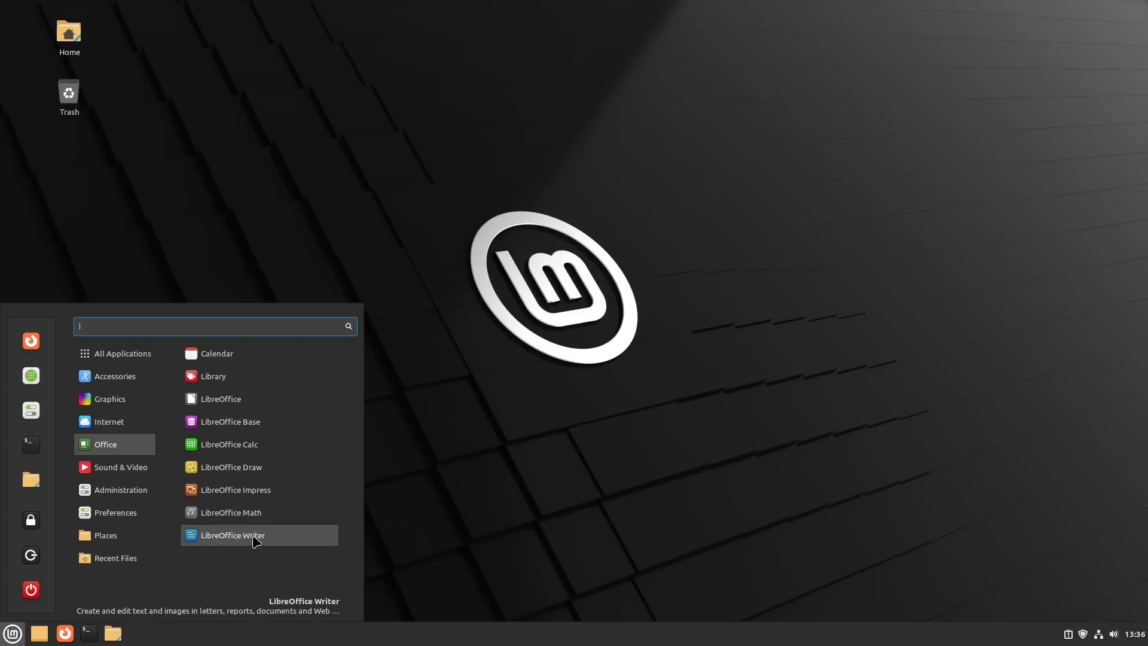
mouse_move(136, 472)
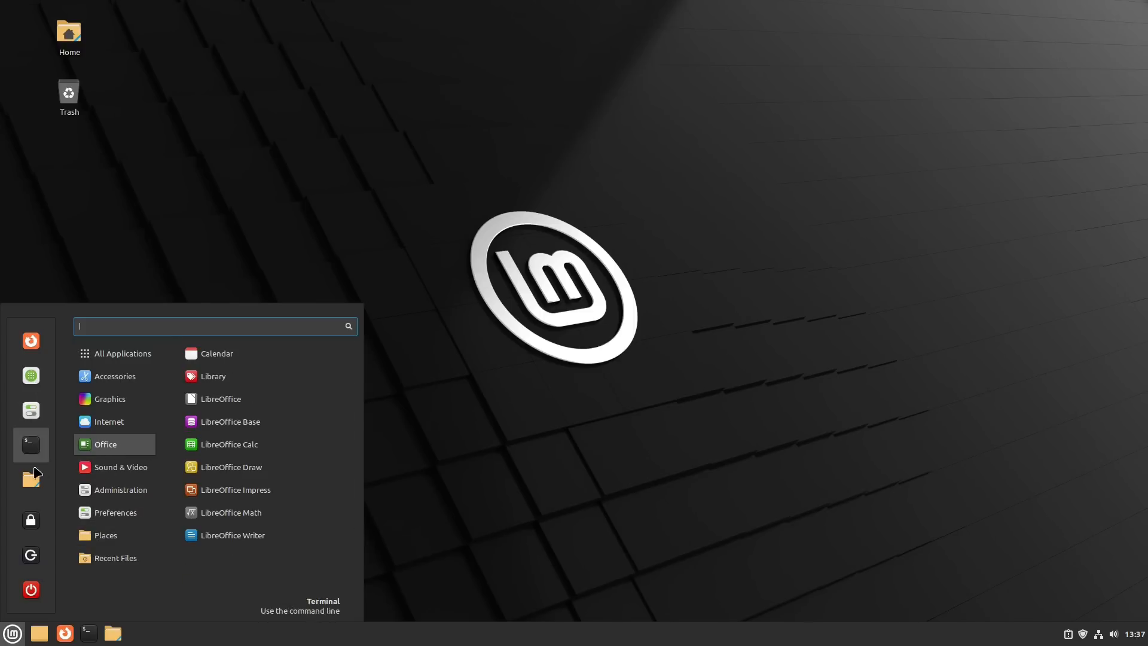
click(594, 470)
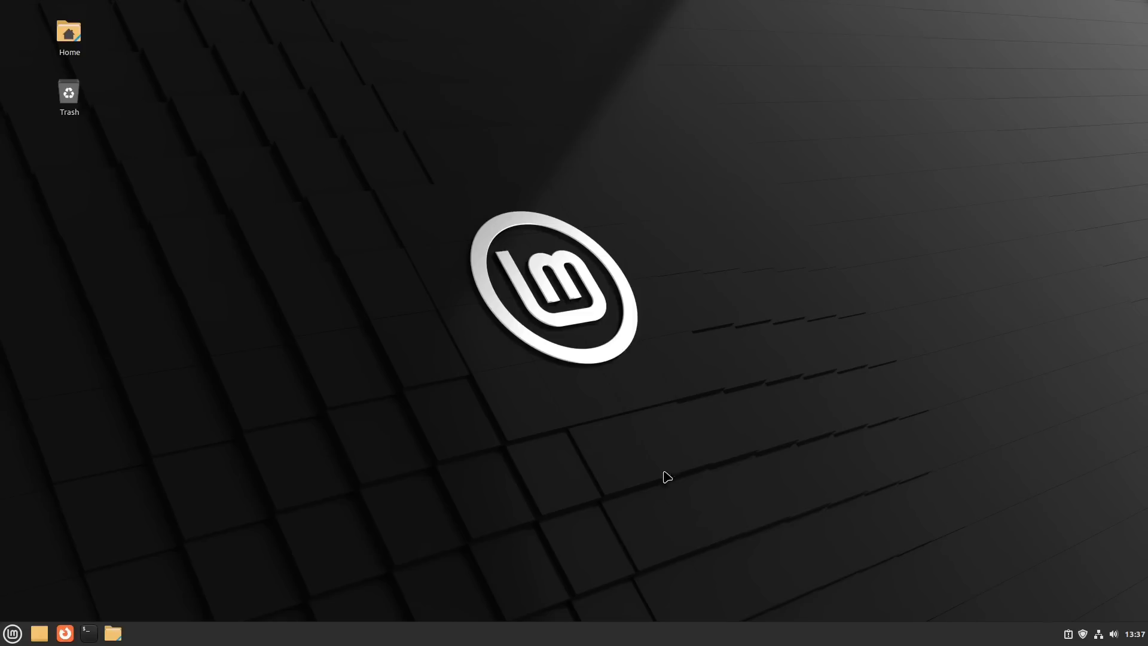